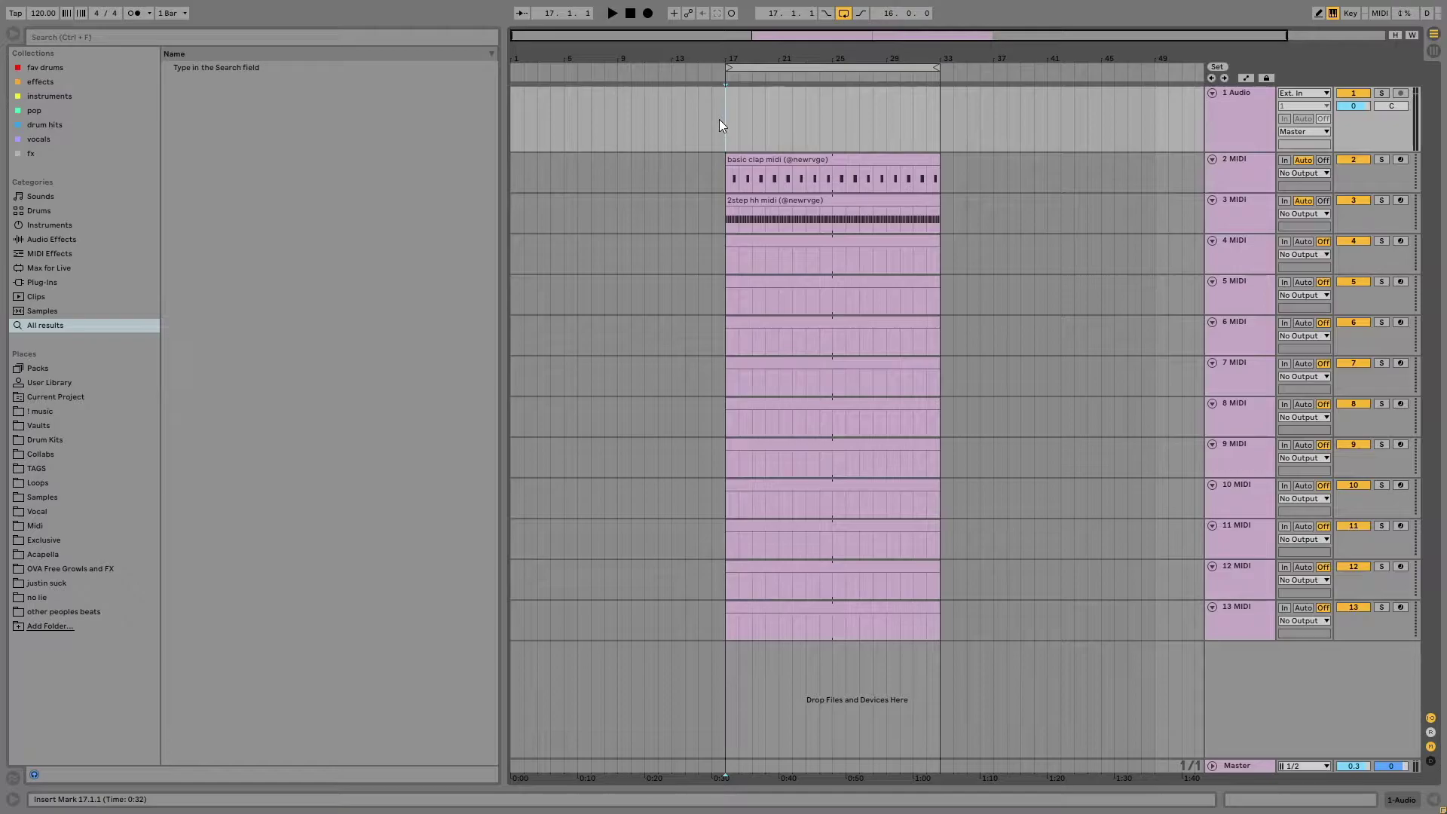
{"action": "left_click_drag", "start_coordinate": [725, 174], "coordinate": [941, 631]}
{"action": "left_click", "coordinate": [942, 625]}
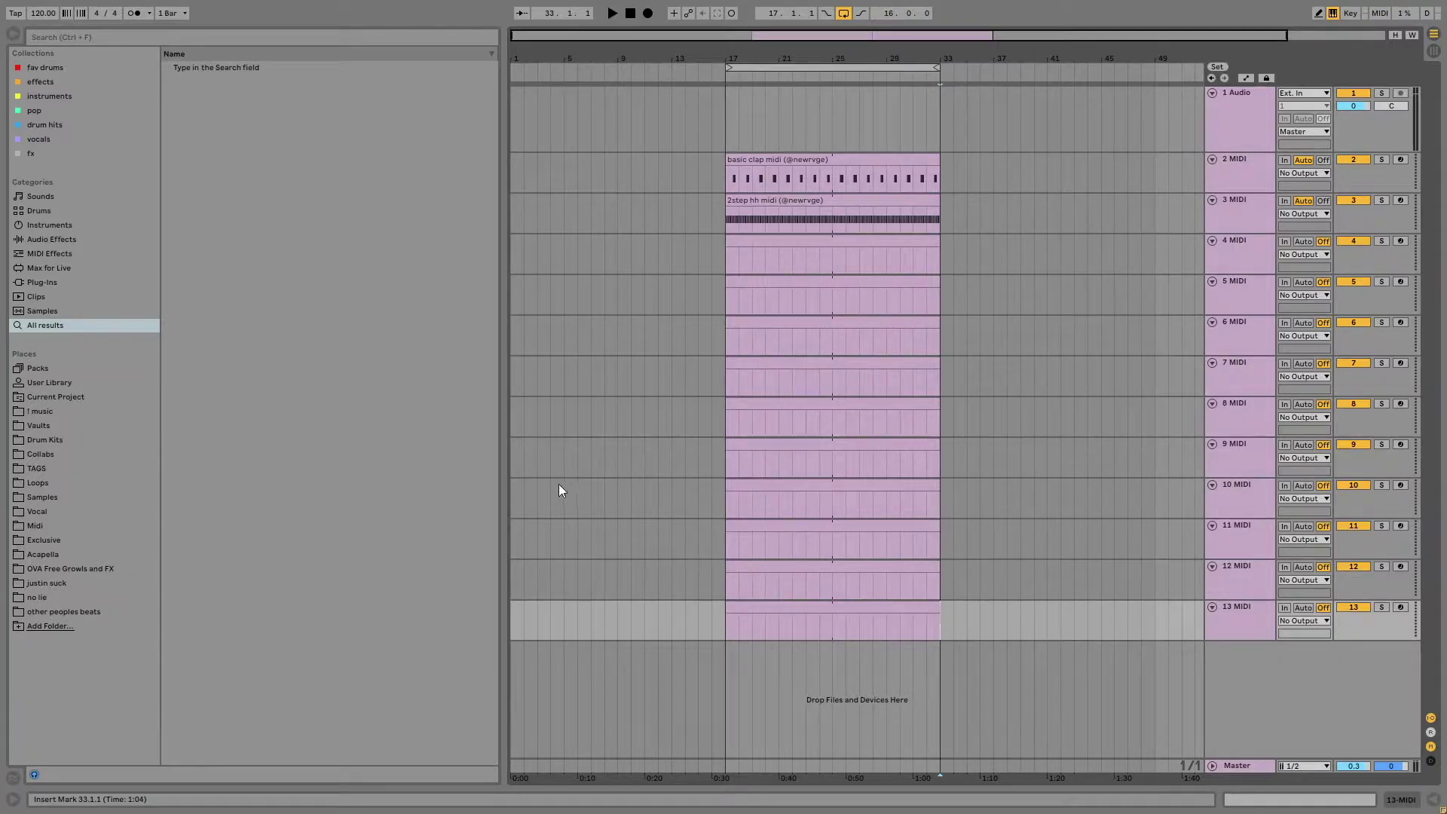
Review the option for saving the current set as default in the File Folder preferences, and close the preferences
{"action": "key", "text": "F11"}
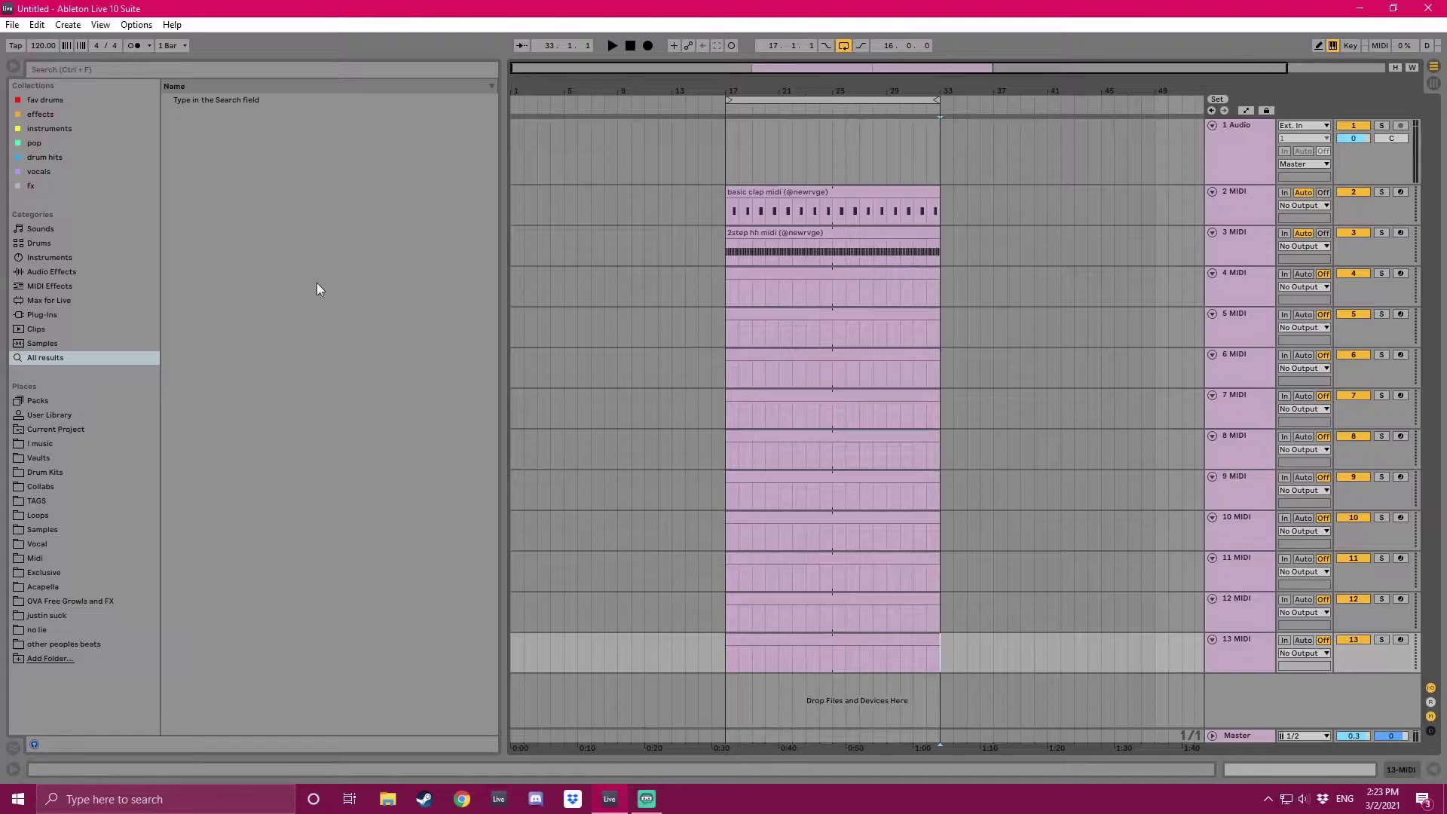
{"action": "left_click", "coordinate": [136, 25]}
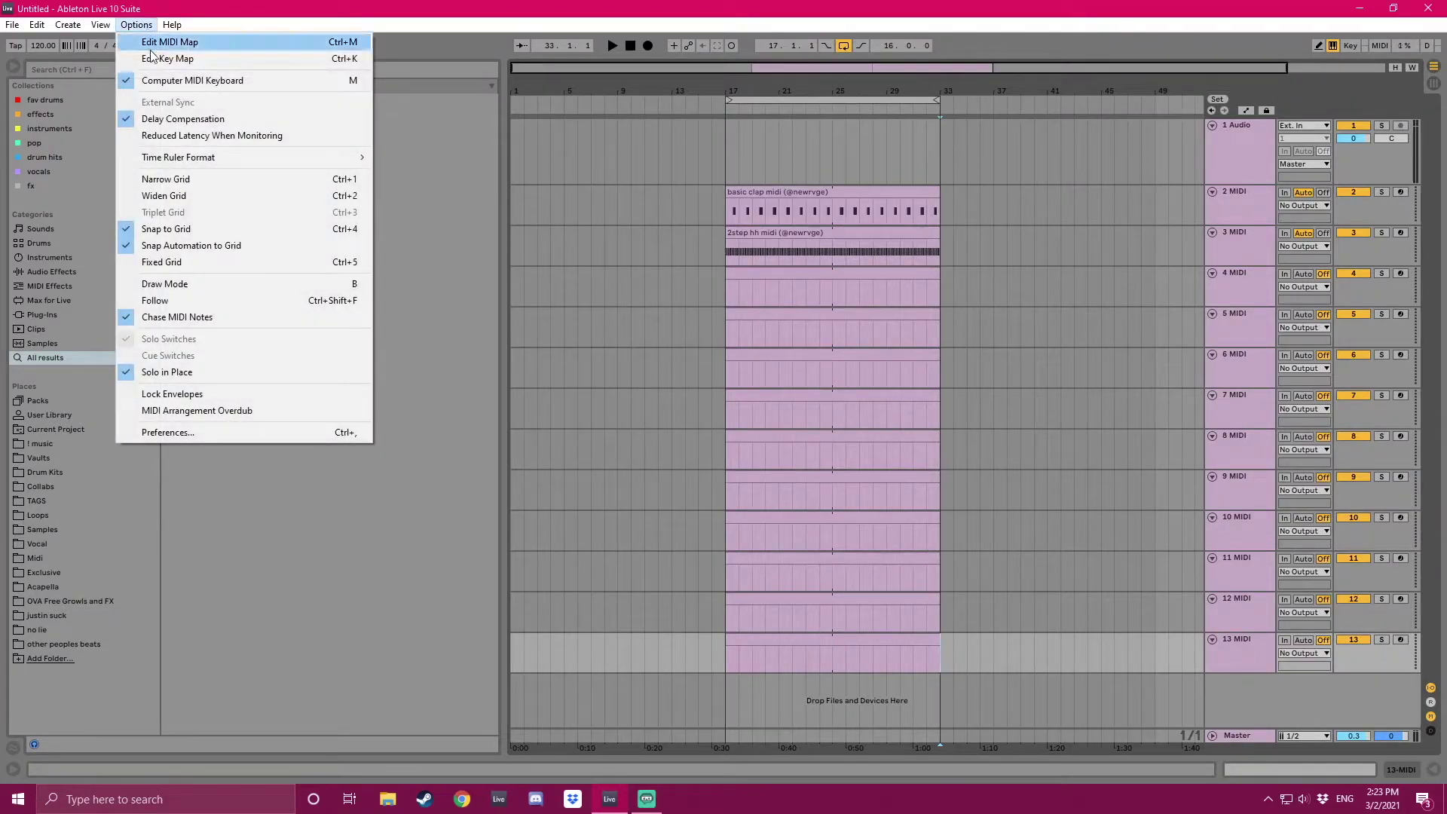
{"action": "left_click", "coordinate": [179, 436]}
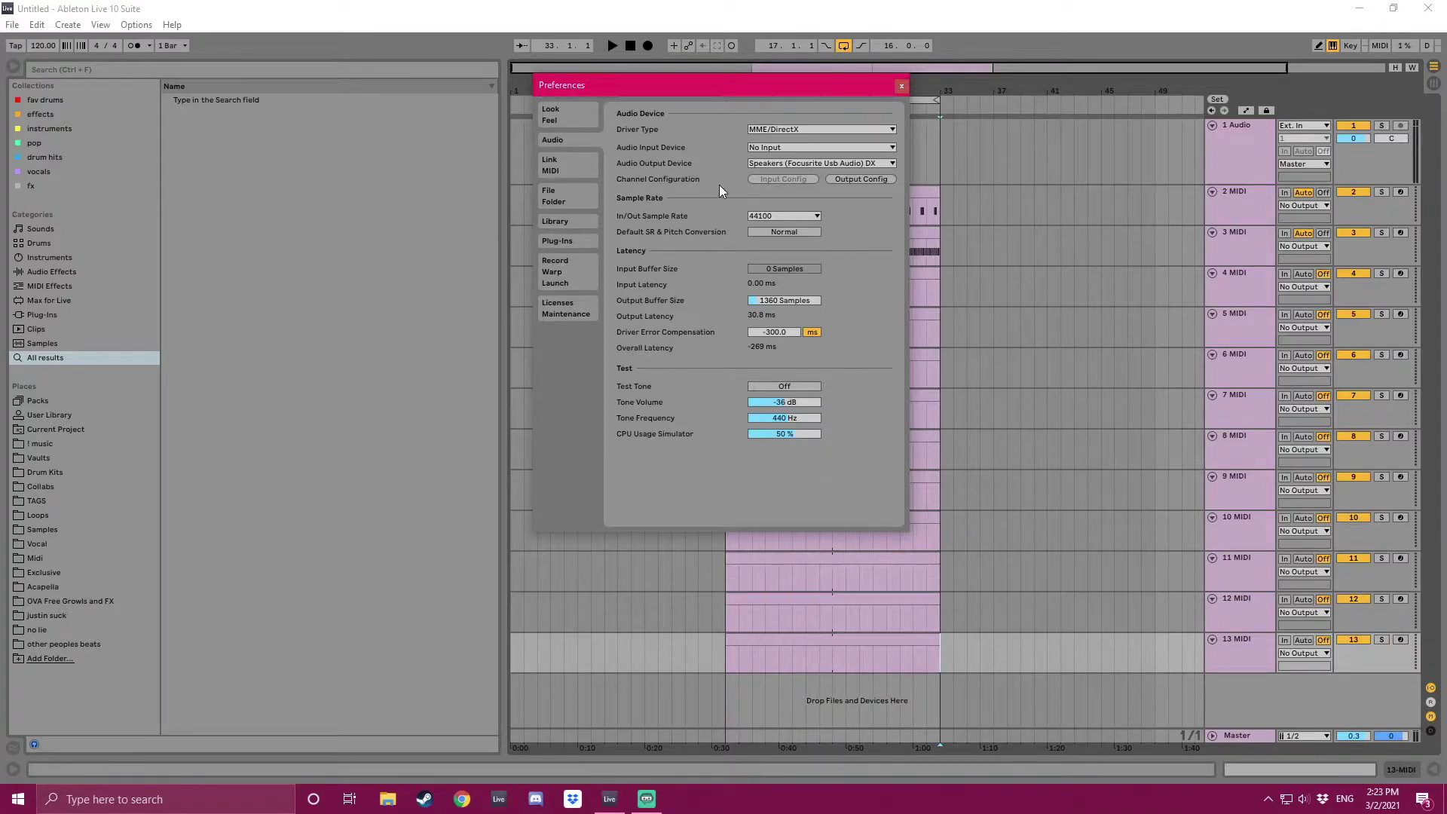
{"action": "key", "text": "Down"}
{"action": "key", "text": "Down"}
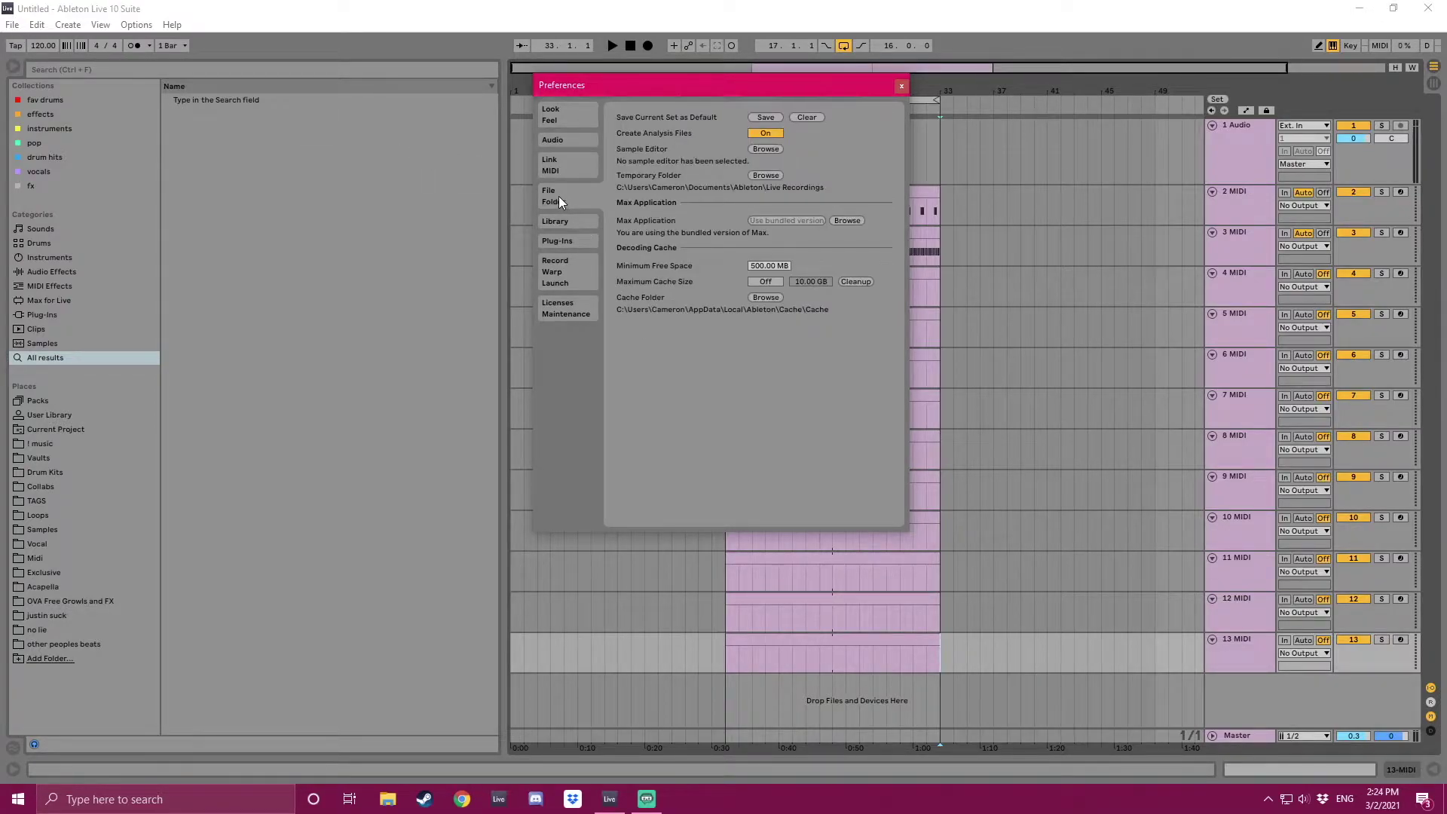
{"action": "left_click_drag", "start_coordinate": [659, 89], "coordinate": [459, 112]}
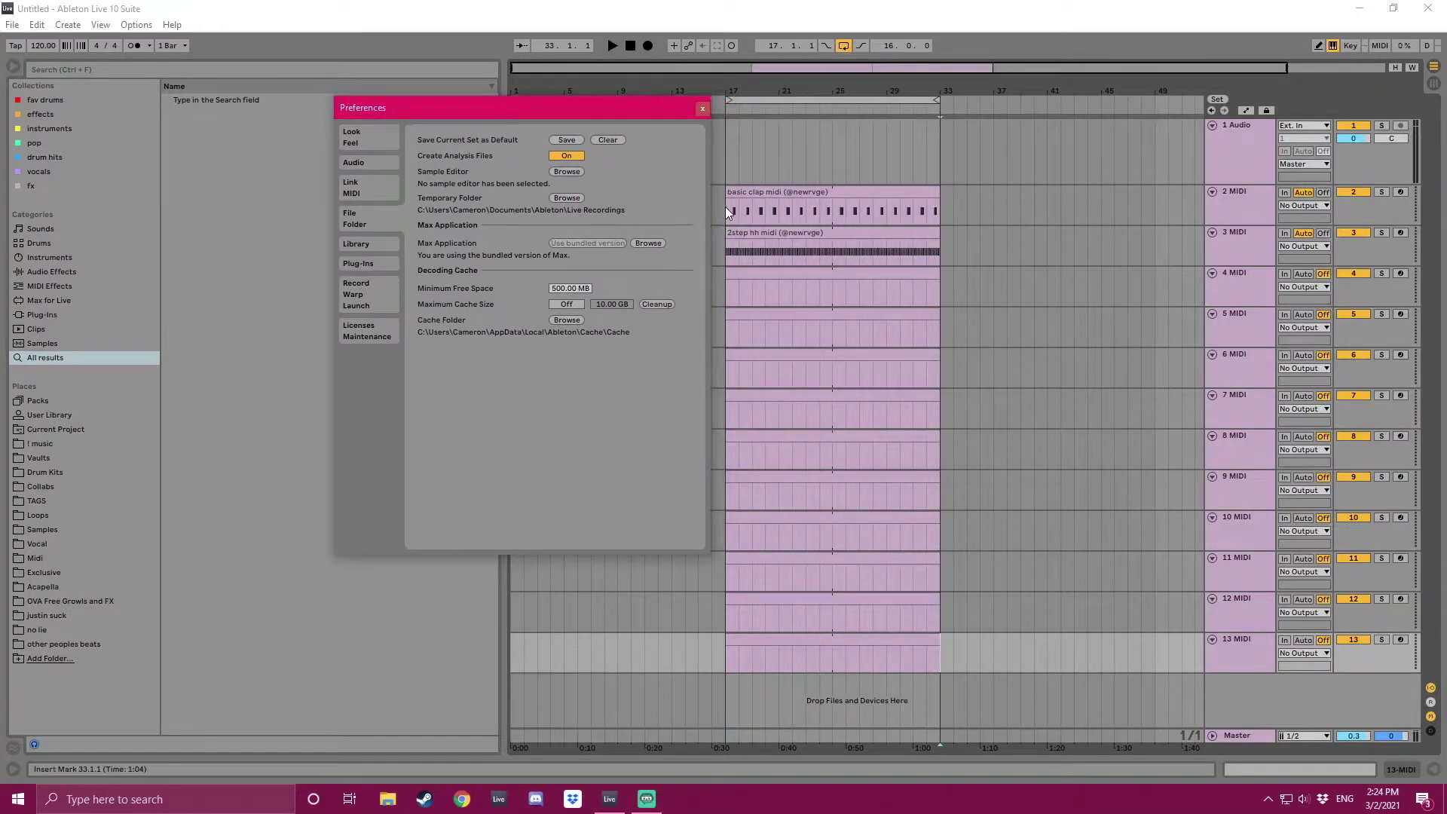
{"action": "left_click_drag", "start_coordinate": [639, 113], "coordinate": [517, 118]}
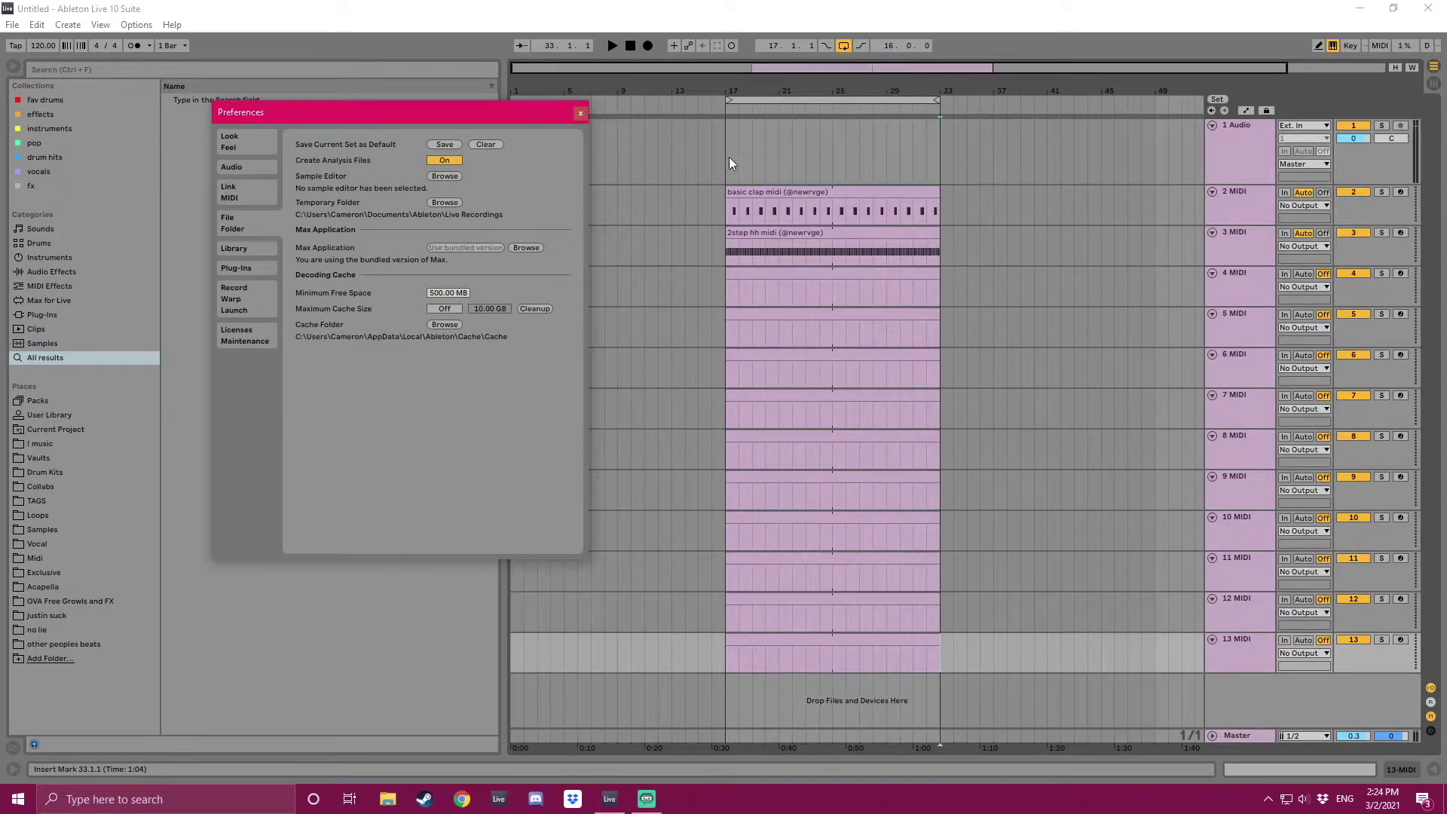
{"action": "left_click_drag", "start_coordinate": [469, 117], "coordinate": [603, 125]}
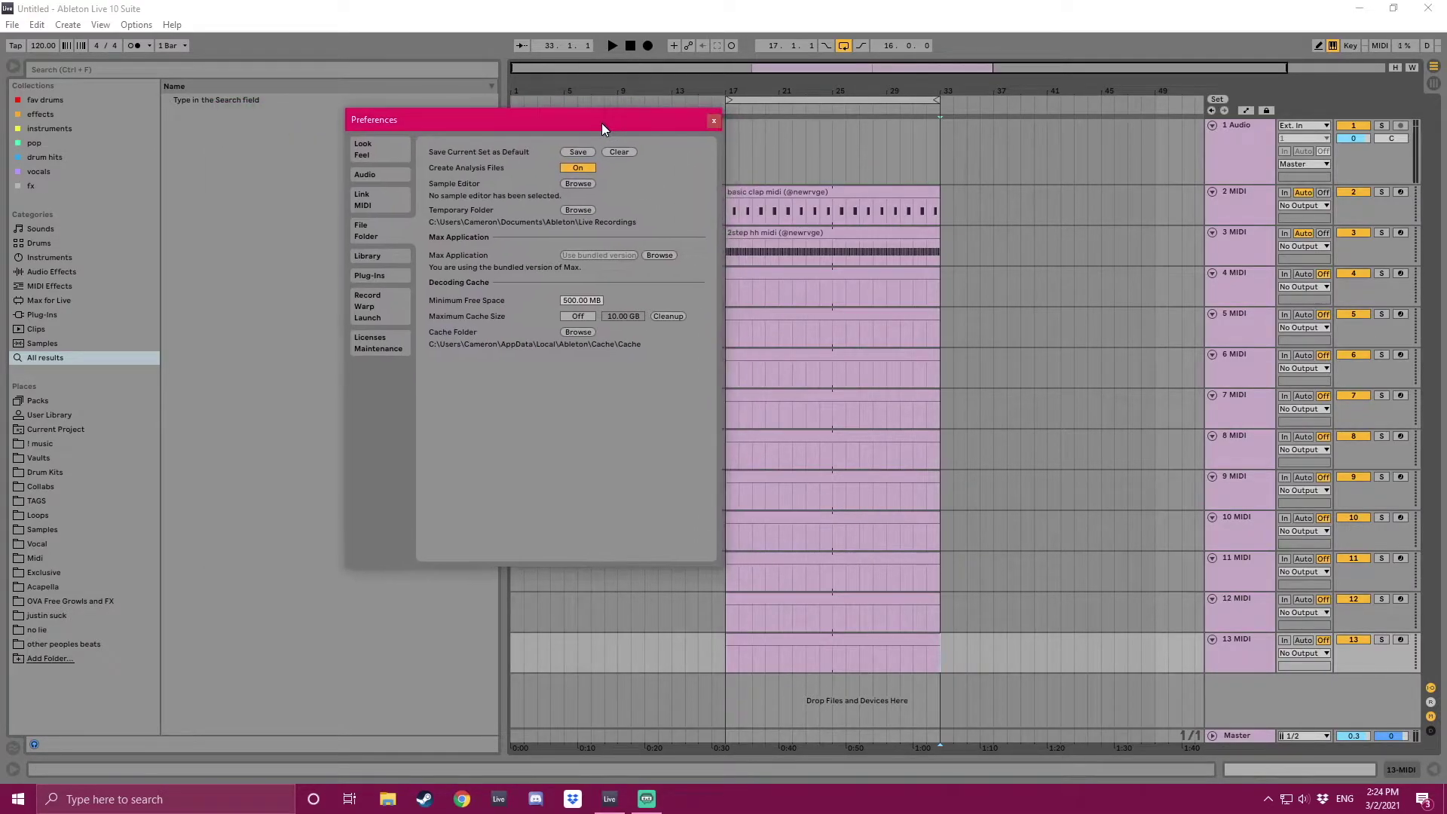
{"action": "left_click", "coordinate": [714, 121]}
{"action": "left_click", "coordinate": [759, 186]}
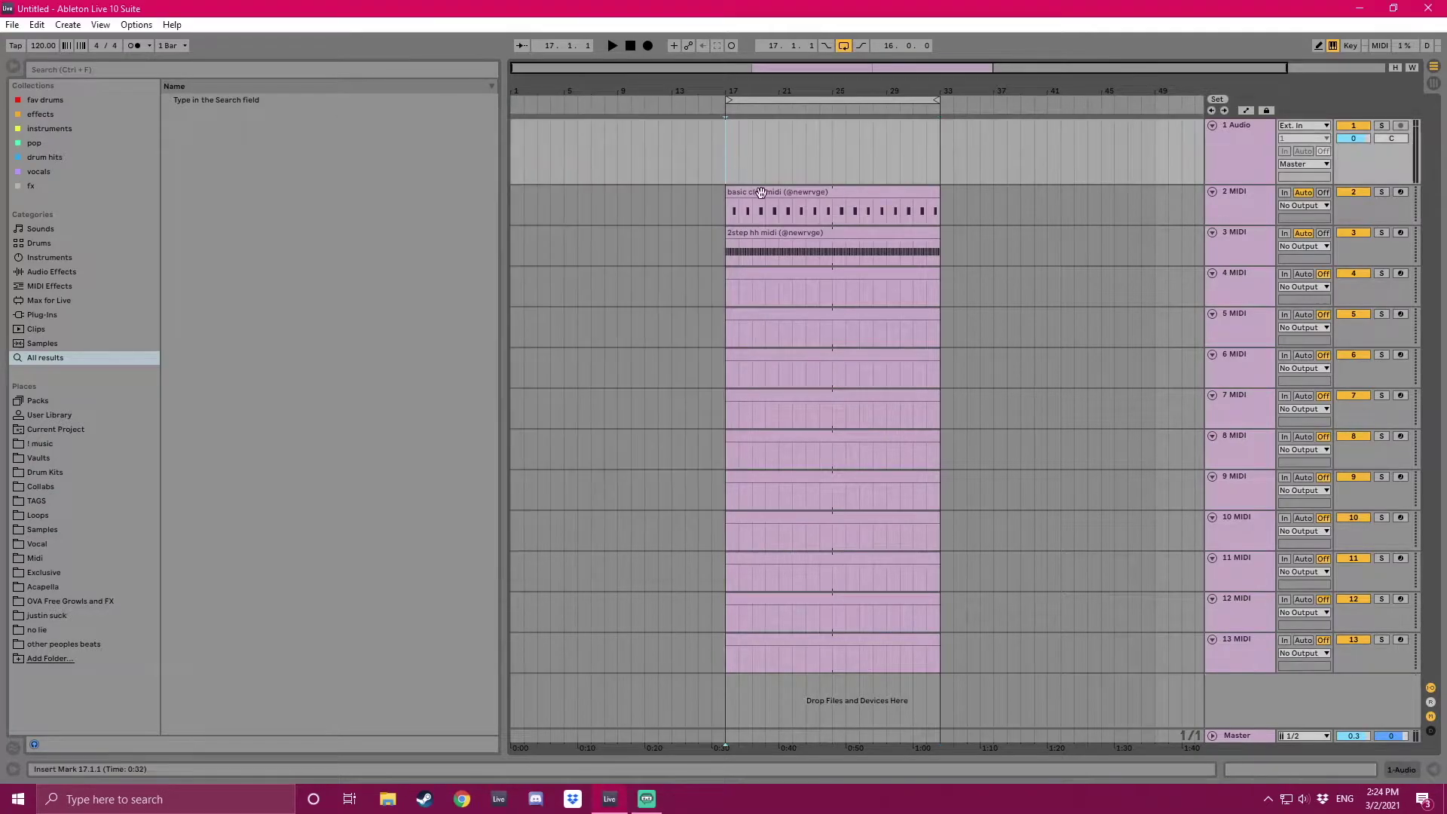
{"action": "left_click", "coordinate": [722, 328]}
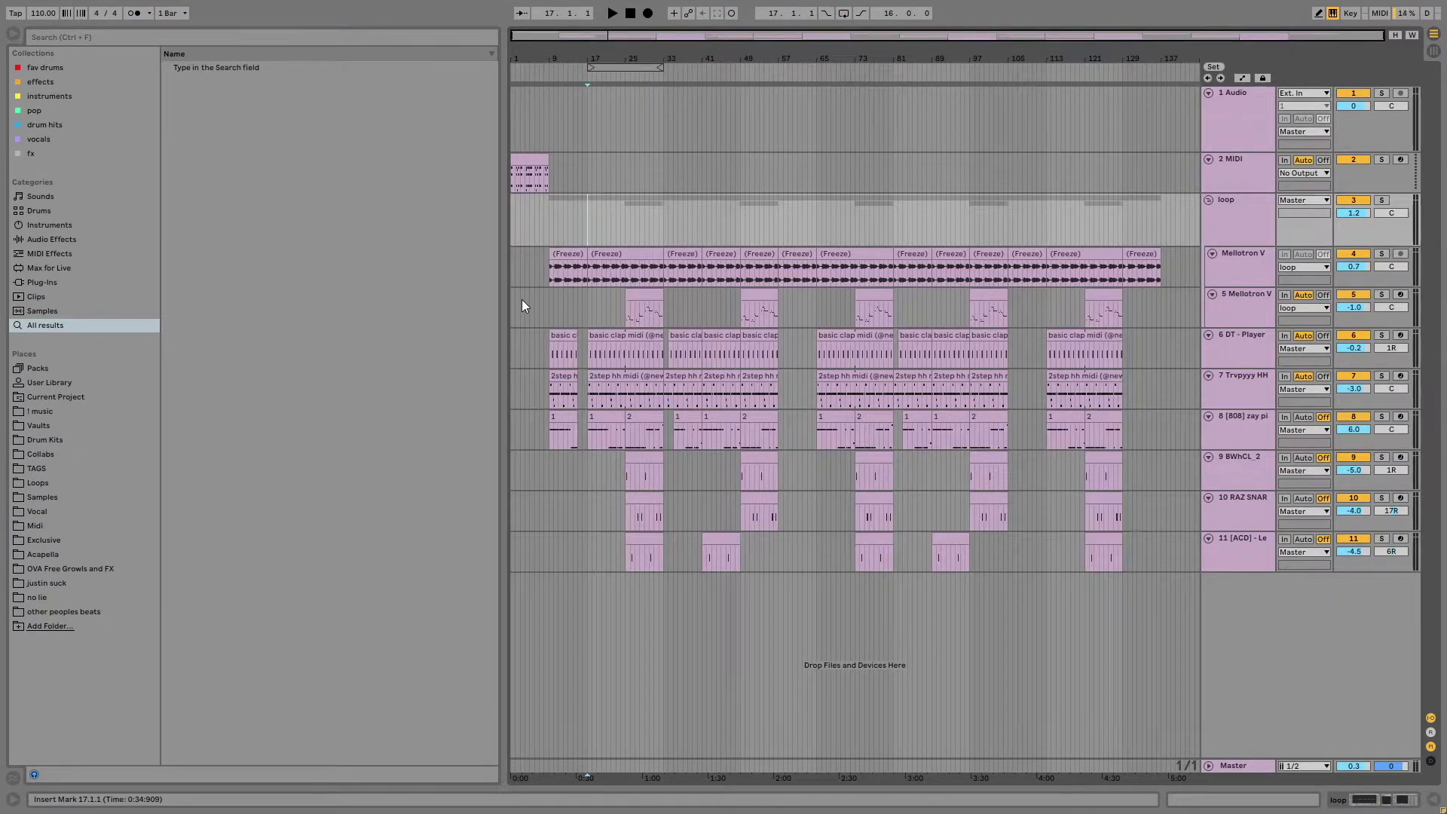
{"action": "key", "text": "space"}
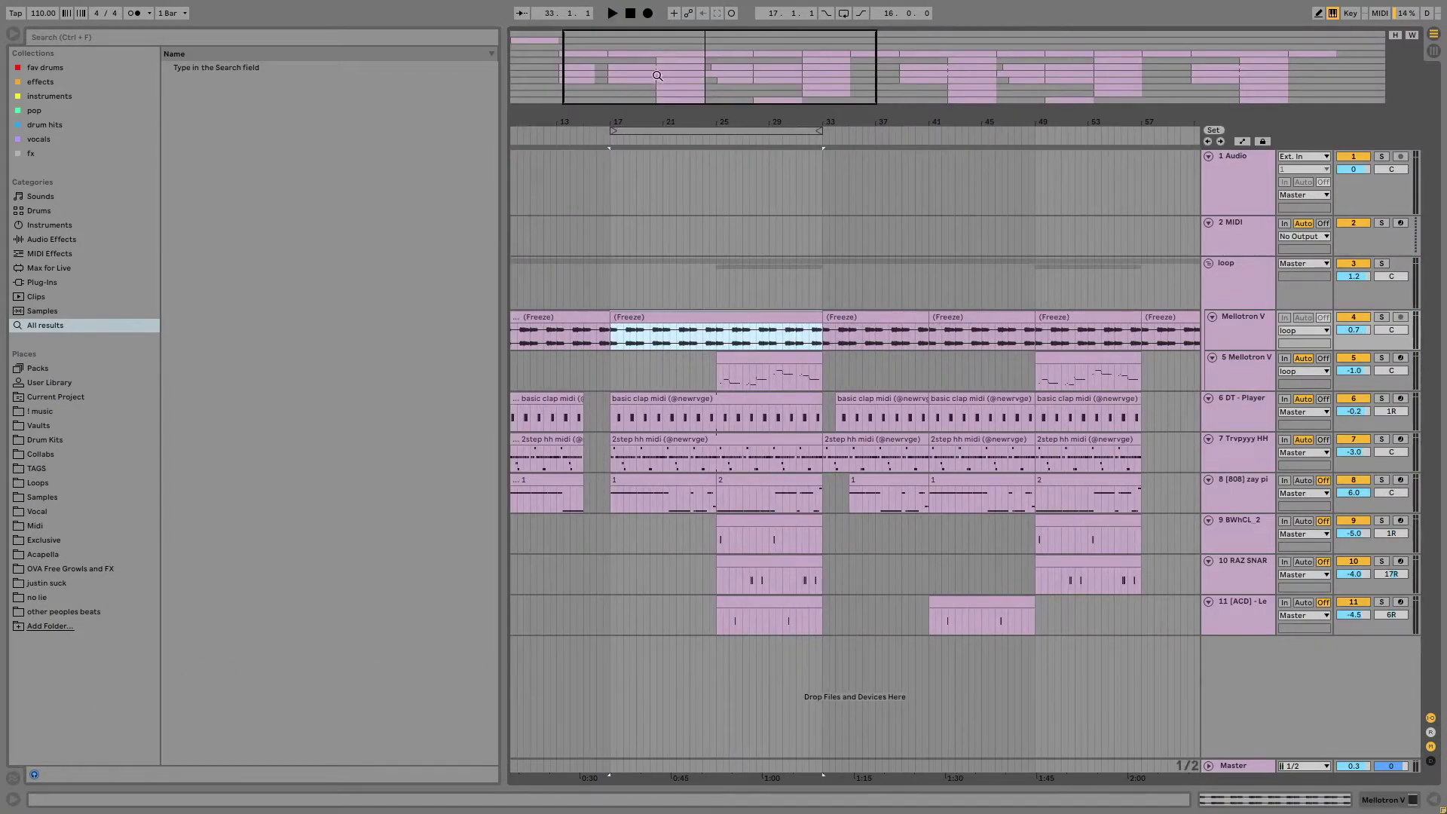
Copy the MIDI clip at bar 25 of the second Mellotron V track to the same position on track 2 MIDI
{"action": "left_click", "coordinate": [738, 359]}
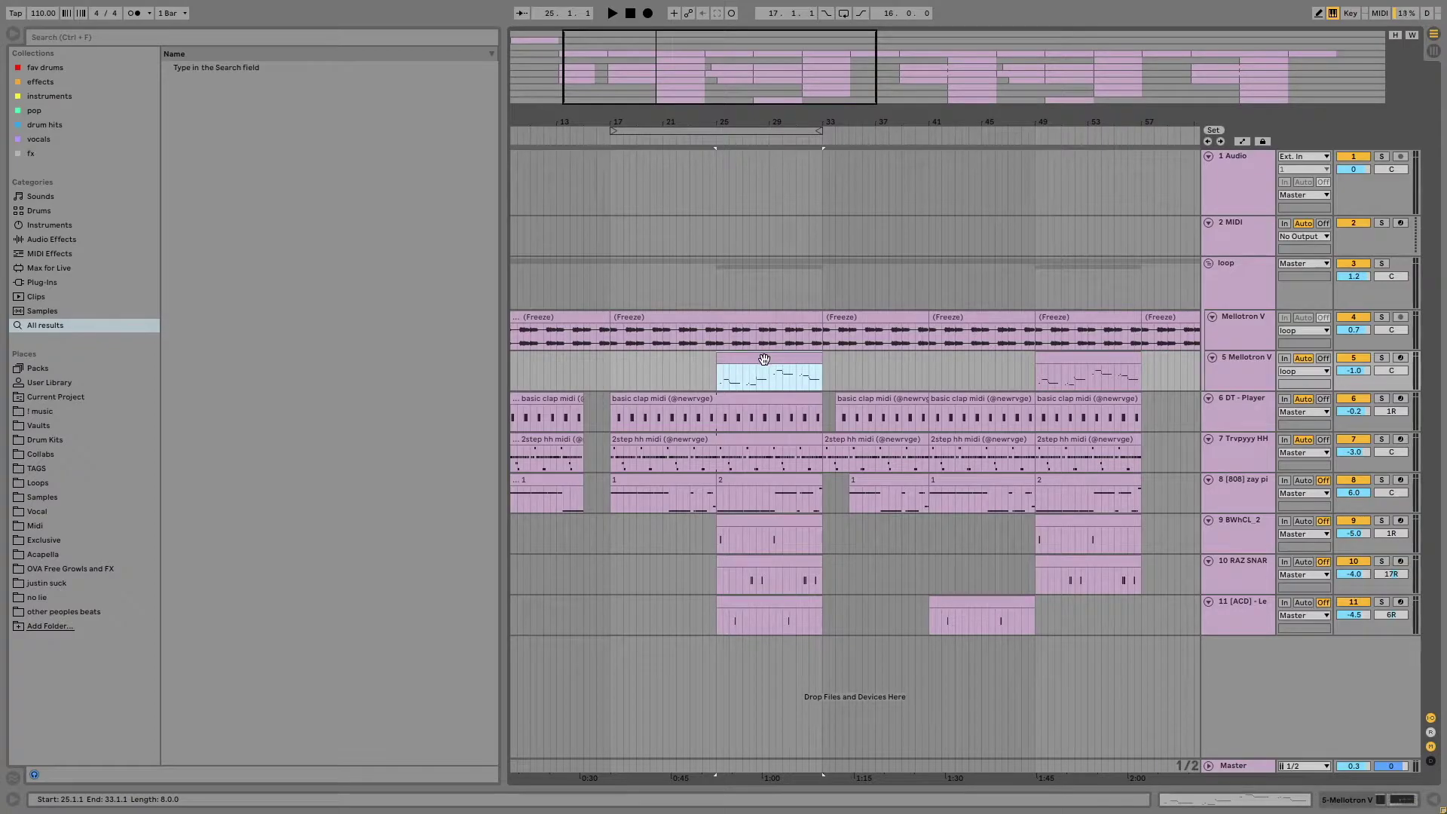
{"action": "right_click", "coordinate": [764, 359]}
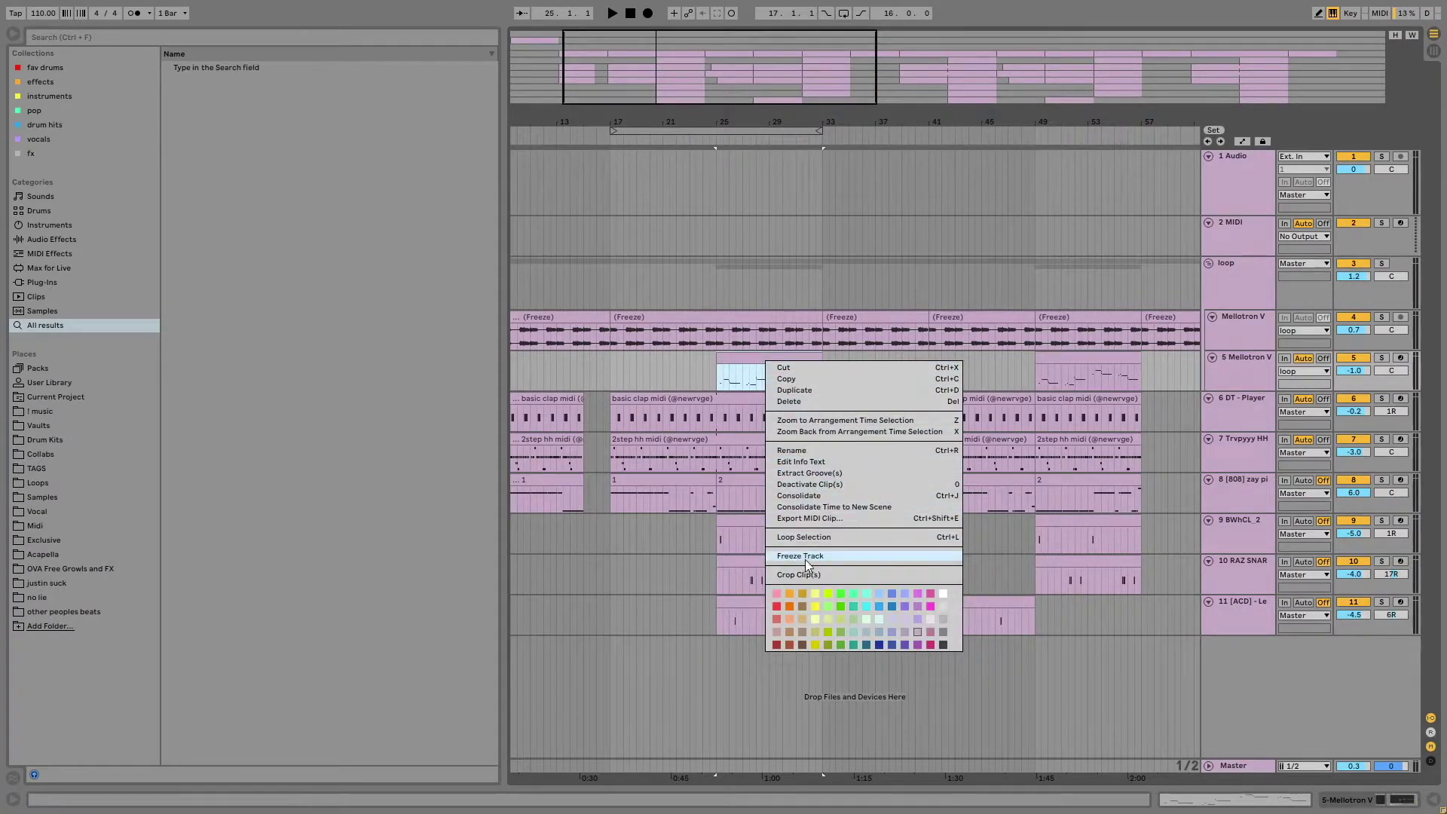
{"action": "left_click", "coordinate": [712, 366]}
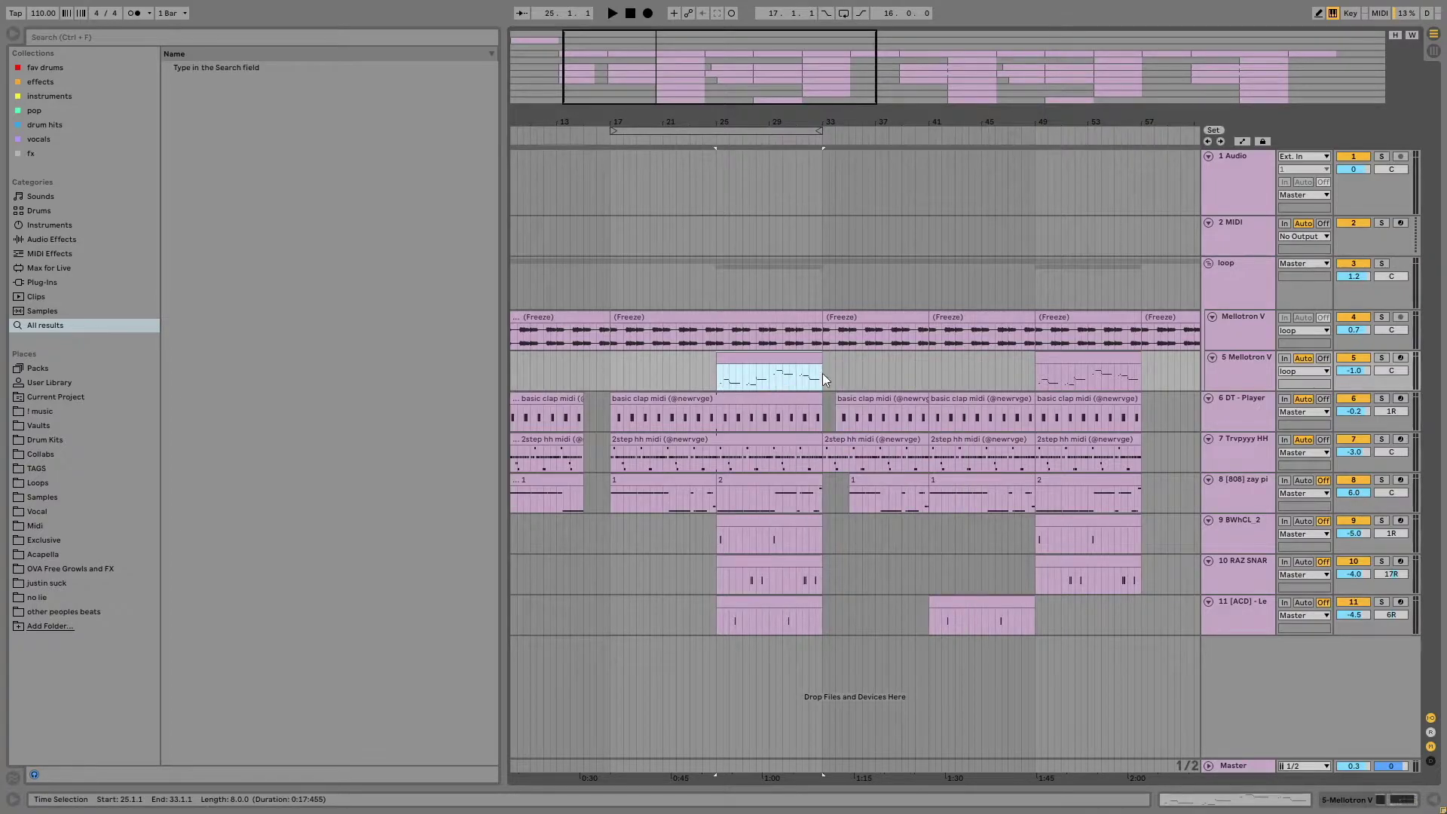
{"action": "key", "text": "w"}
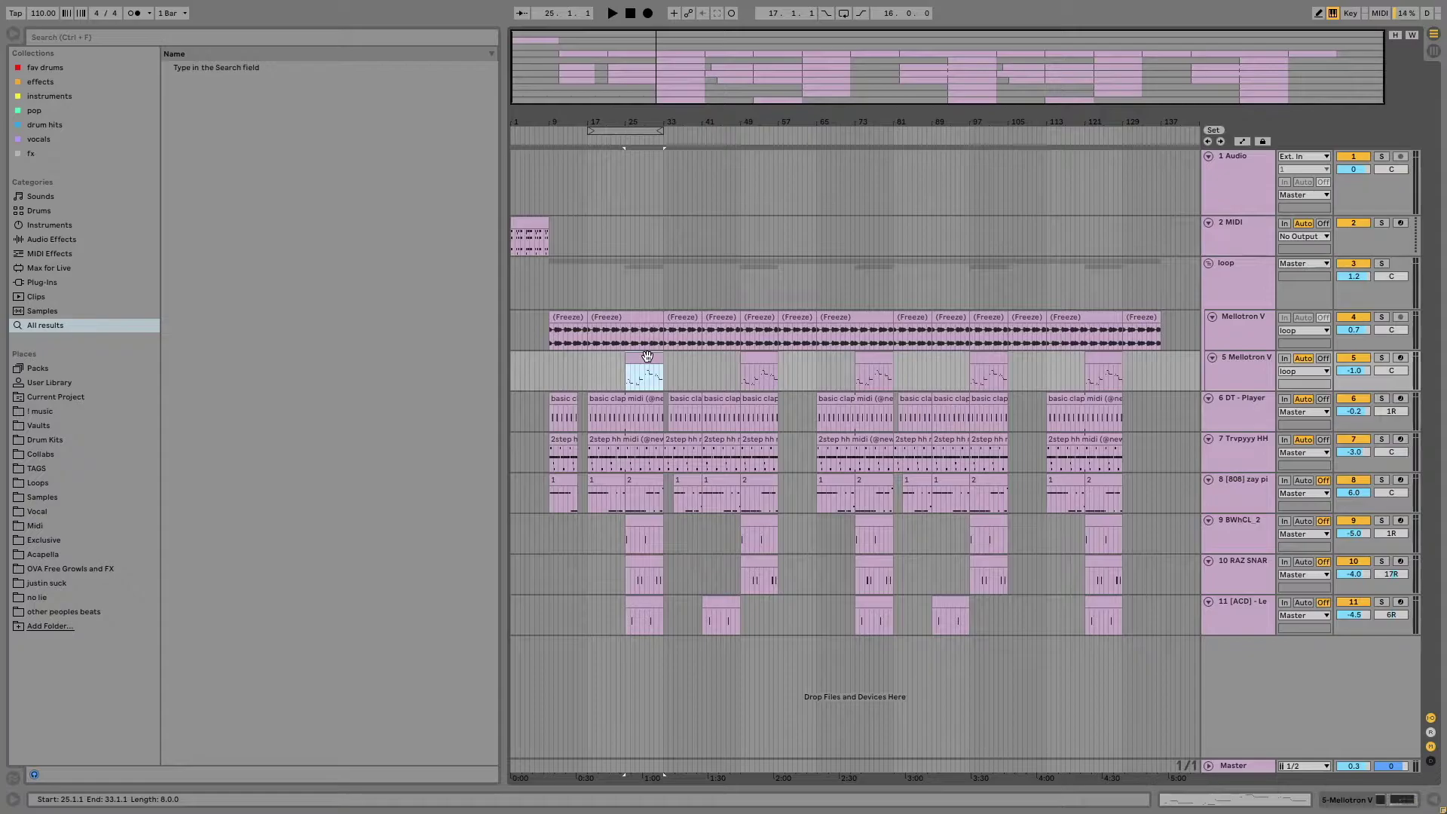
{"action": "left_click_drag", "start_coordinate": [646, 356], "coordinate": [645, 242]}
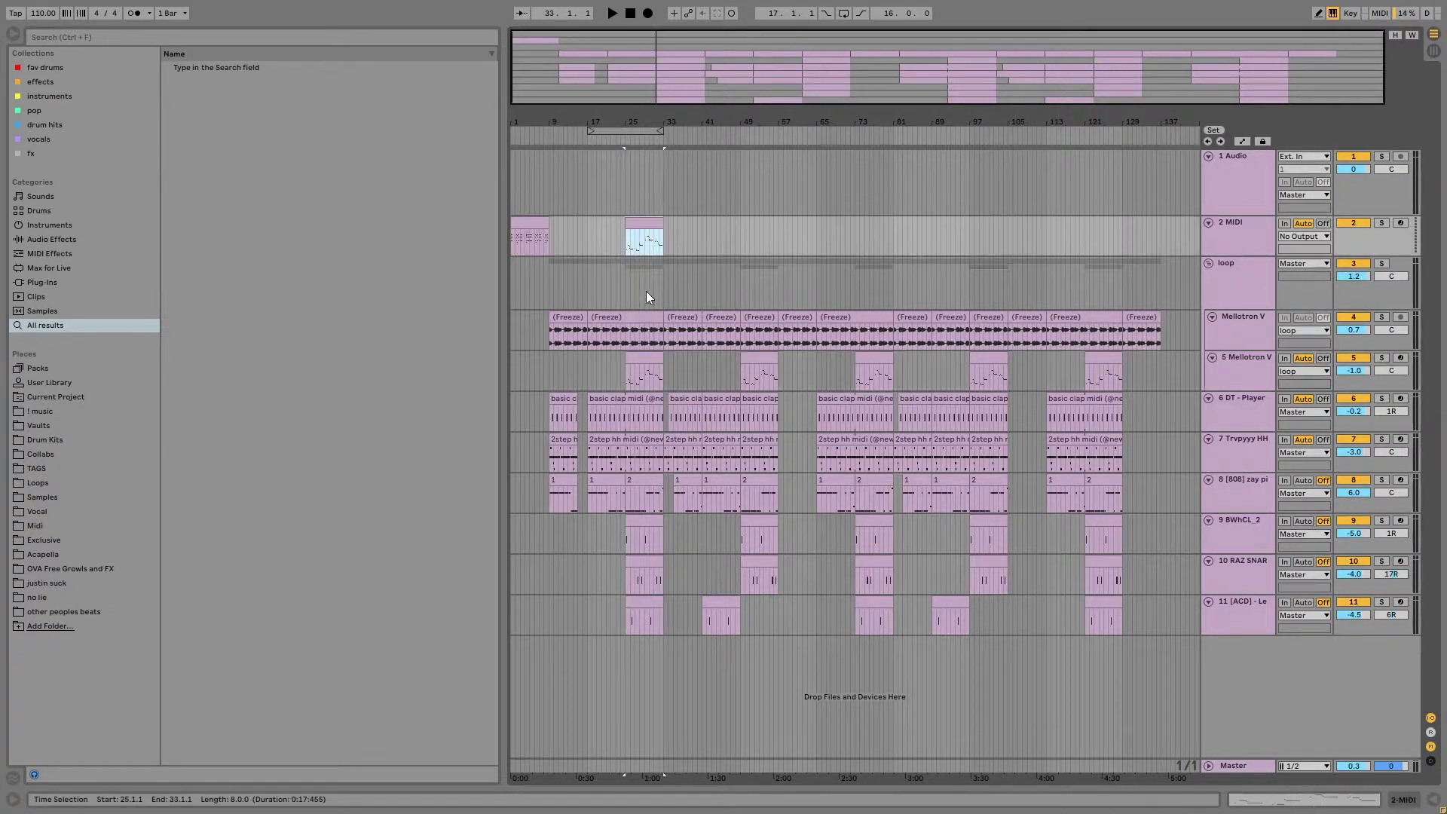
Freeze the second Mellotron V track and flatten it to audio
{"action": "right_click", "coordinate": [645, 366]}
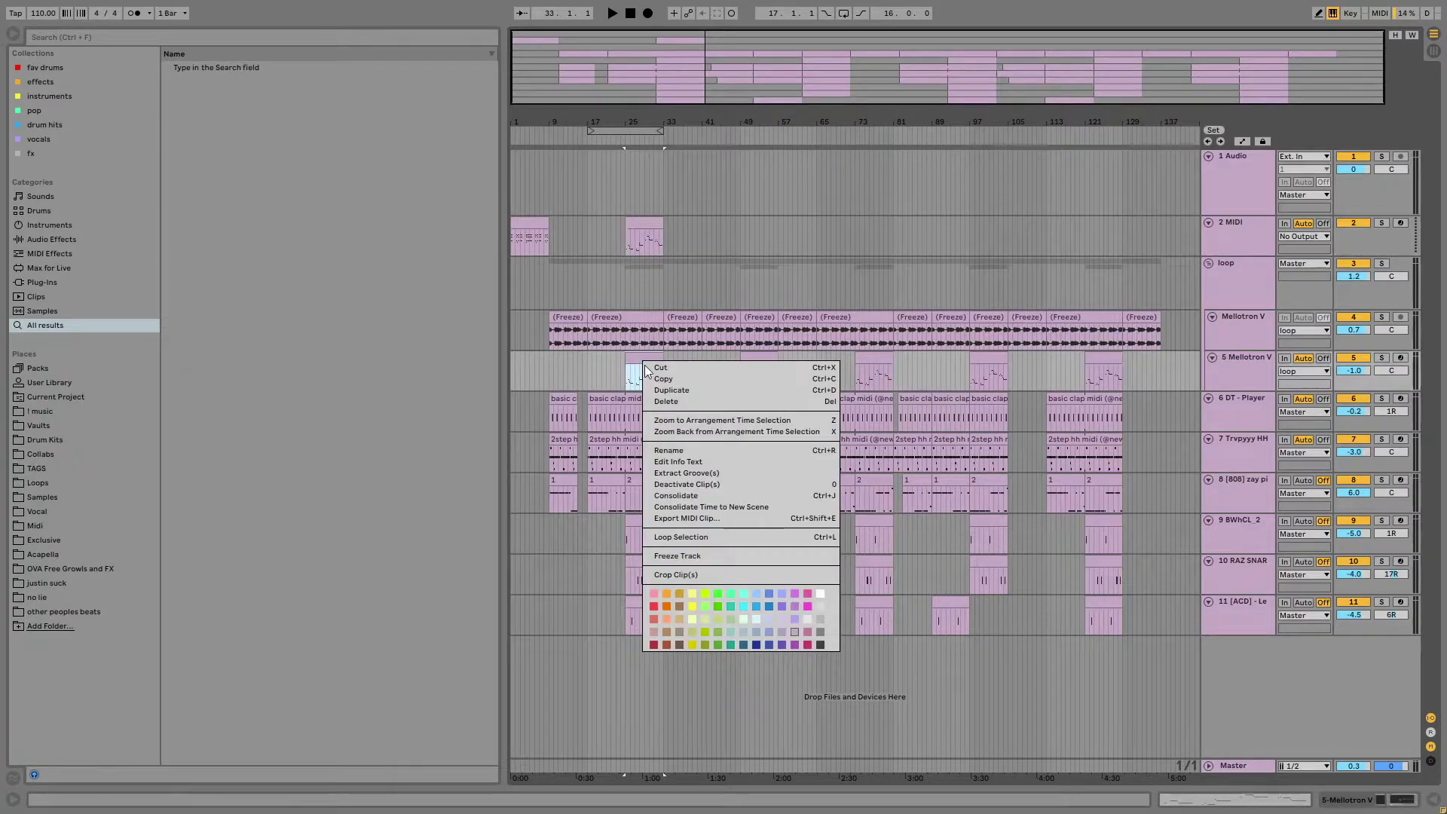
{"action": "left_click", "coordinate": [676, 556]}
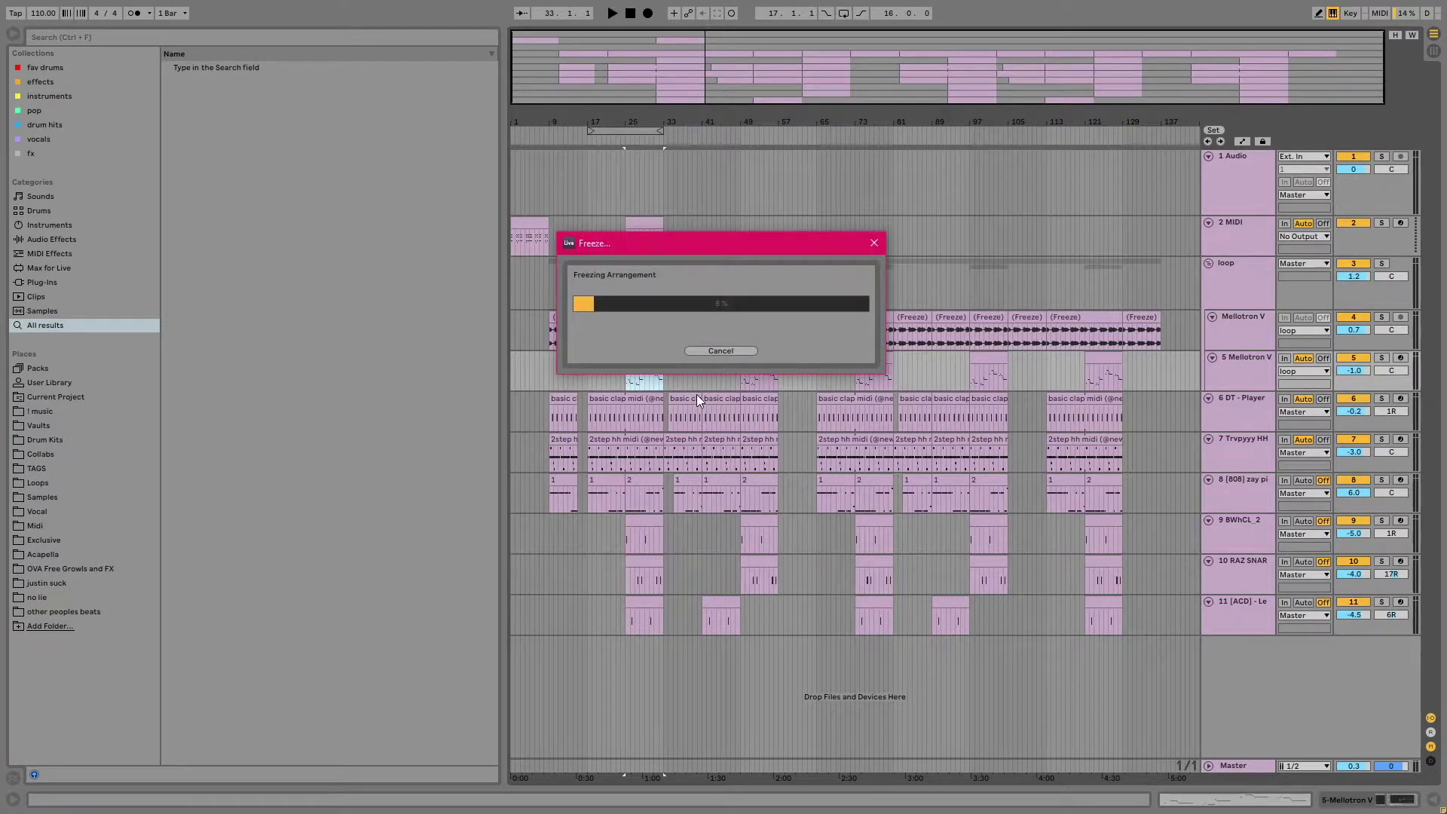
{"action": "scroll", "coordinate": [610, 200], "scroll_direction": "up", "scroll_amount": 4}
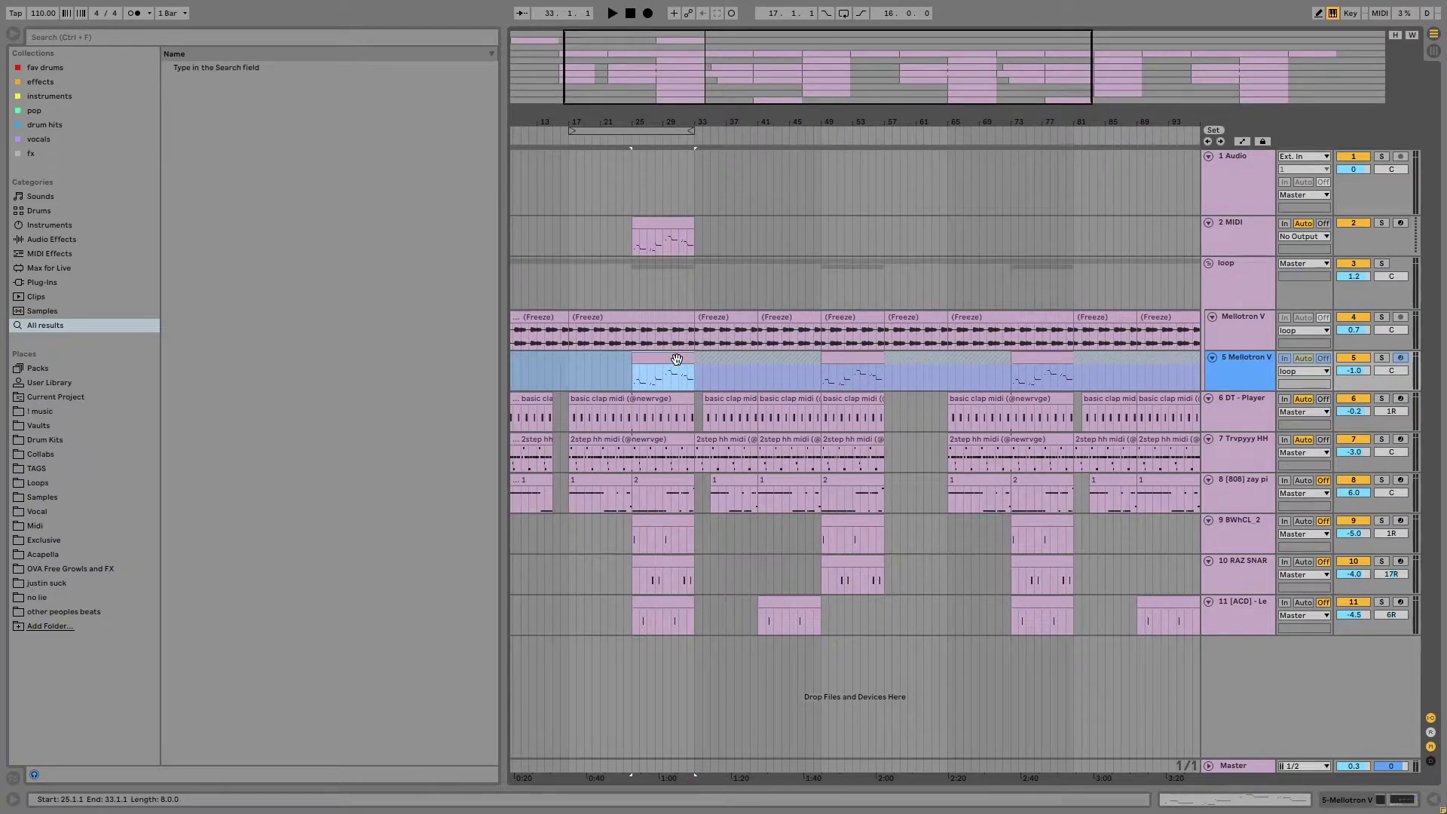
{"action": "right_click", "coordinate": [677, 359]}
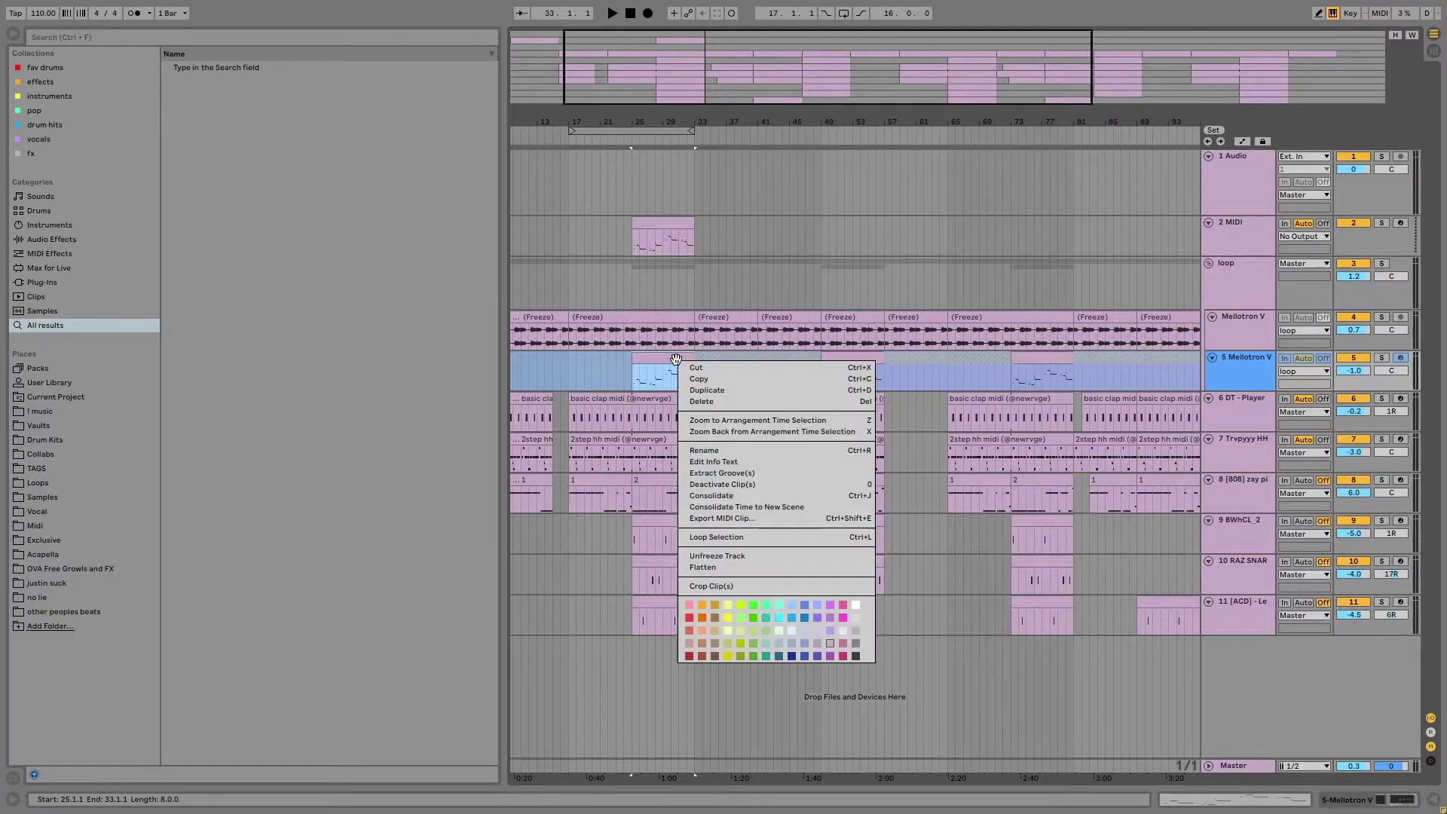
{"action": "left_click", "coordinate": [710, 567]}
Delete the empty frozen clips between the melody sections and the freeze tail on the flattened Mellotron V track
{"action": "left_click", "coordinate": [730, 354]}
{"action": "key", "text": "Delete"}
{"action": "left_click", "coordinate": [946, 354]}
{"action": "key", "text": "Delete"}
{"action": "left_click", "coordinate": [1093, 354]}
{"action": "key", "text": "Delete"}
{"action": "left_click_drag", "start_coordinate": [920, 121], "coordinate": [920, 45]}
{"action": "left_click", "coordinate": [983, 358]}
{"action": "key", "text": "Delete"}
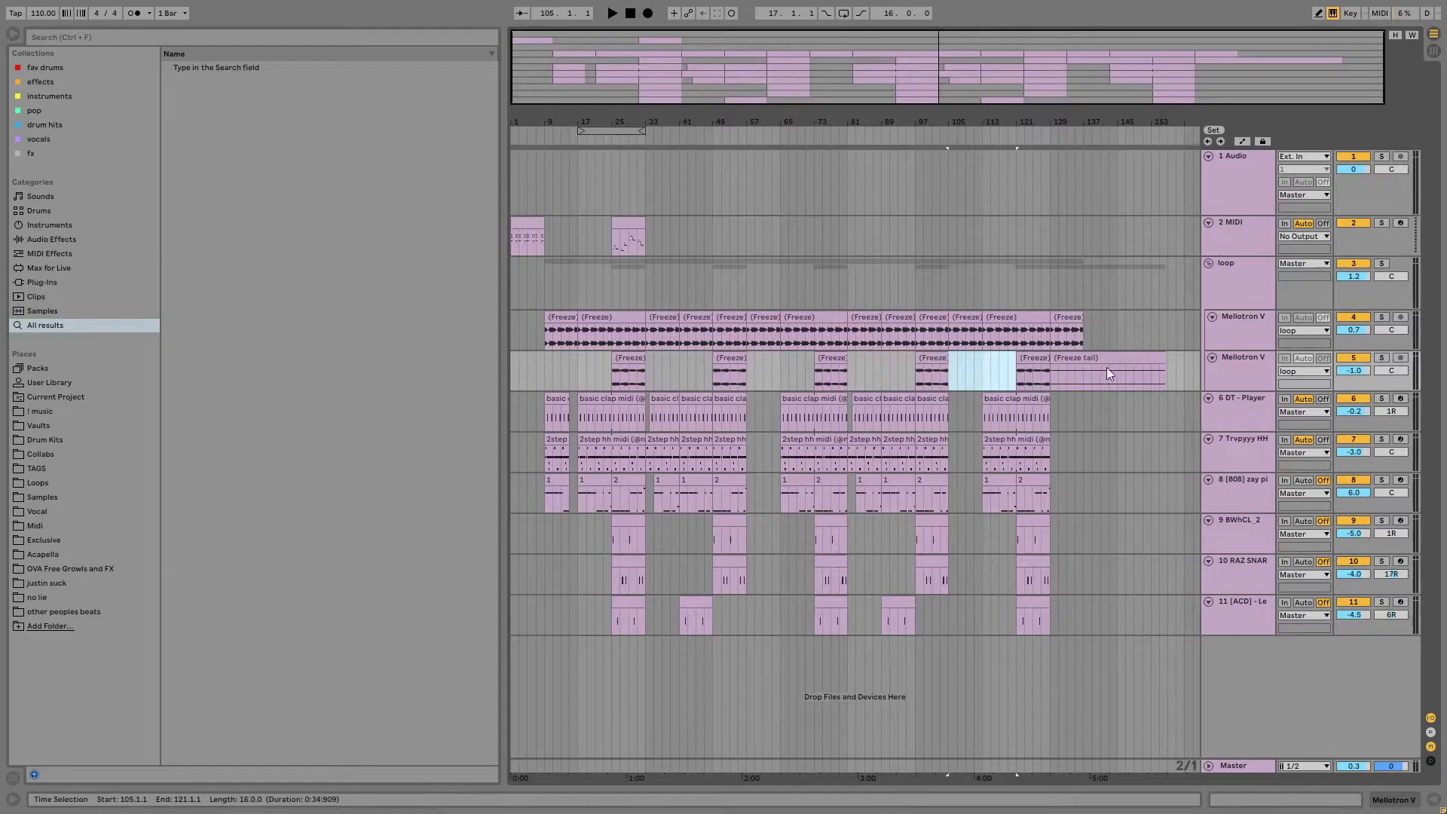
{"action": "left_click", "coordinate": [1106, 362]}
{"action": "key", "text": "Delete"}
{"action": "left_click", "coordinate": [613, 374]}
{"action": "key", "text": "plus"}
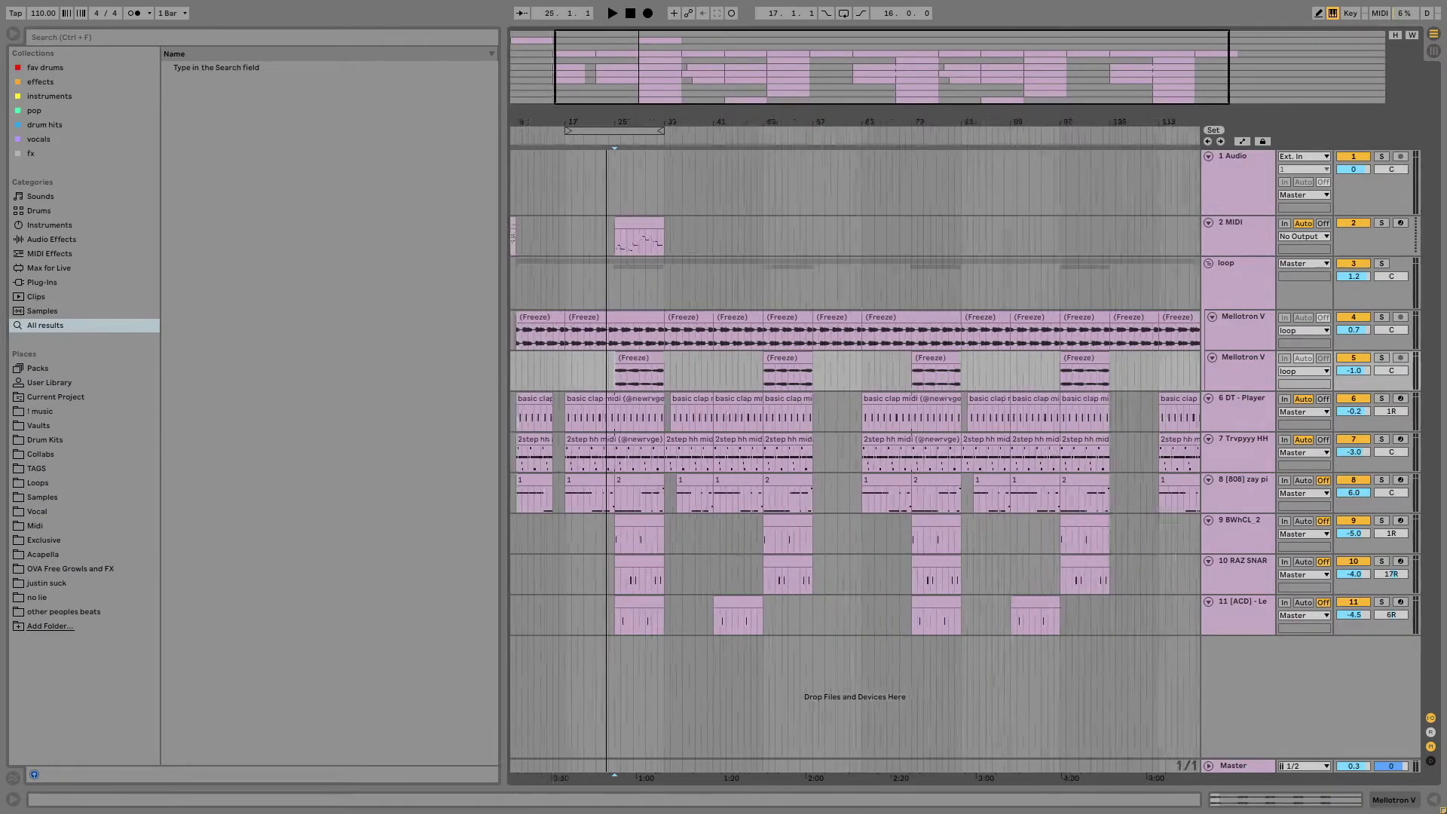
{"action": "left_click", "coordinate": [666, 238]}
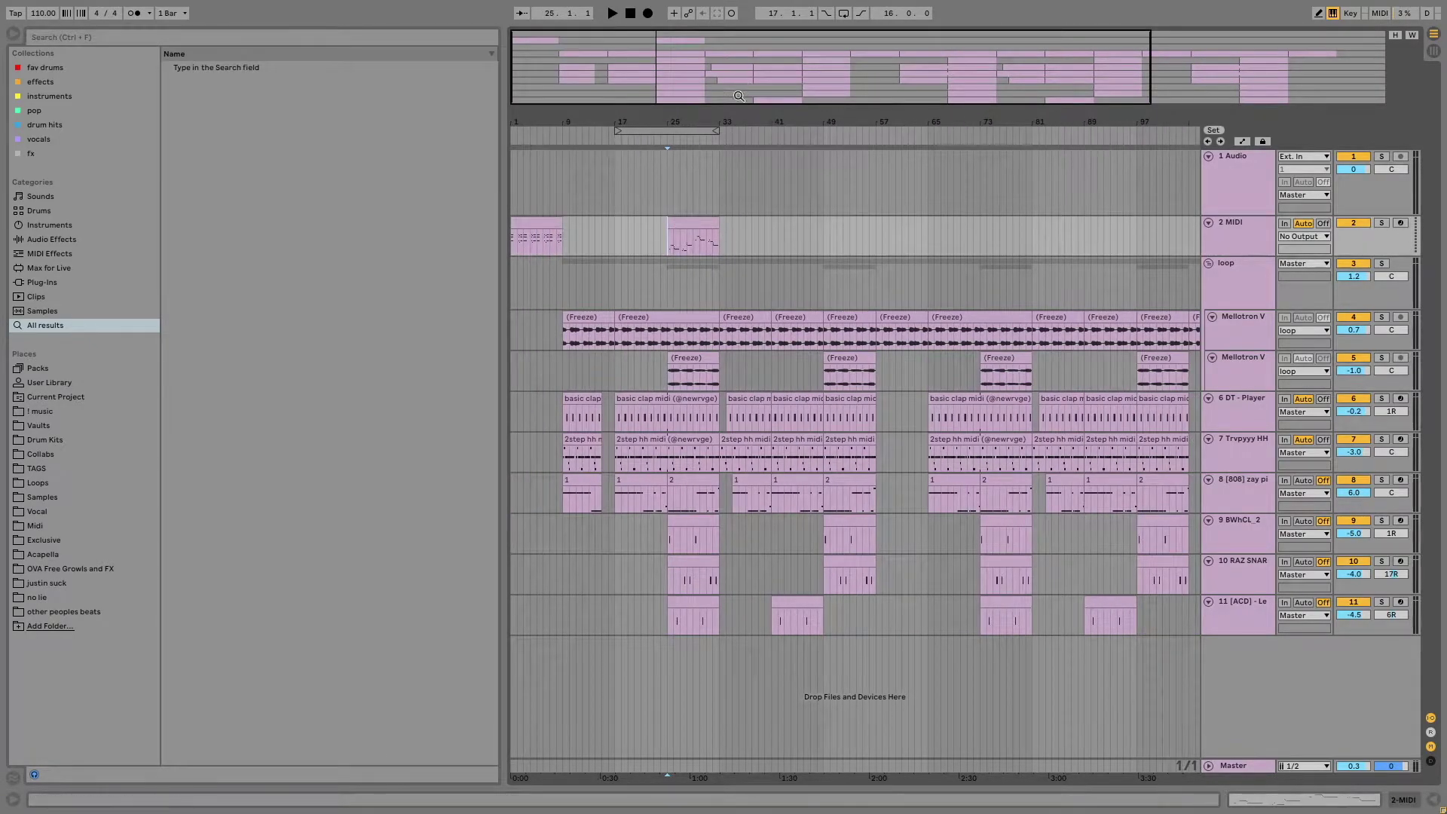
{"action": "key", "text": "minus"}
Open the 2step hi-hat MIDI clip at bar 17 of track 7 in the note editor
{"action": "double_click", "coordinate": [625, 452]}
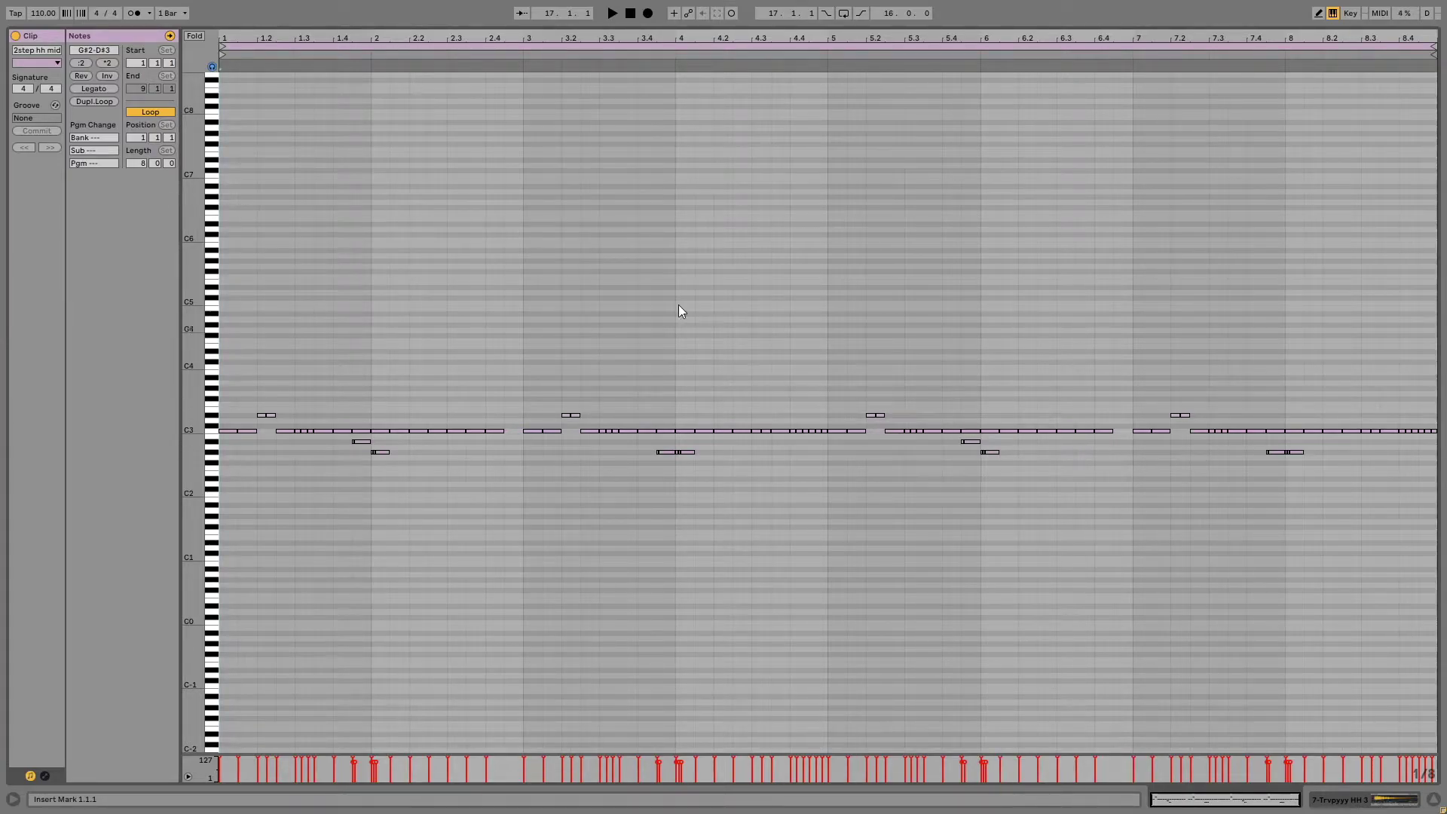
{"action": "left_click", "coordinate": [256, 132]}
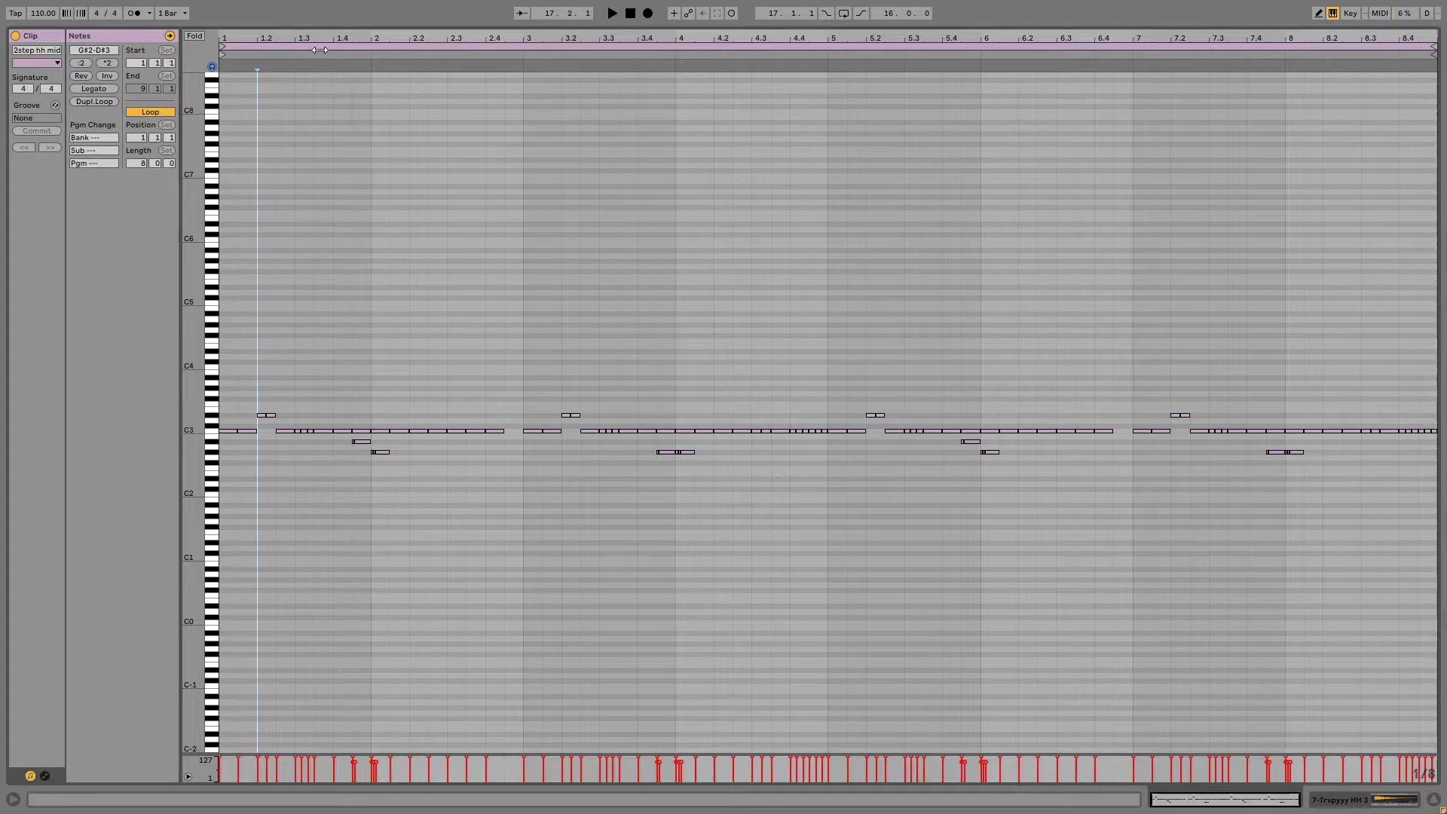
{"action": "left_click", "coordinate": [294, 294]}
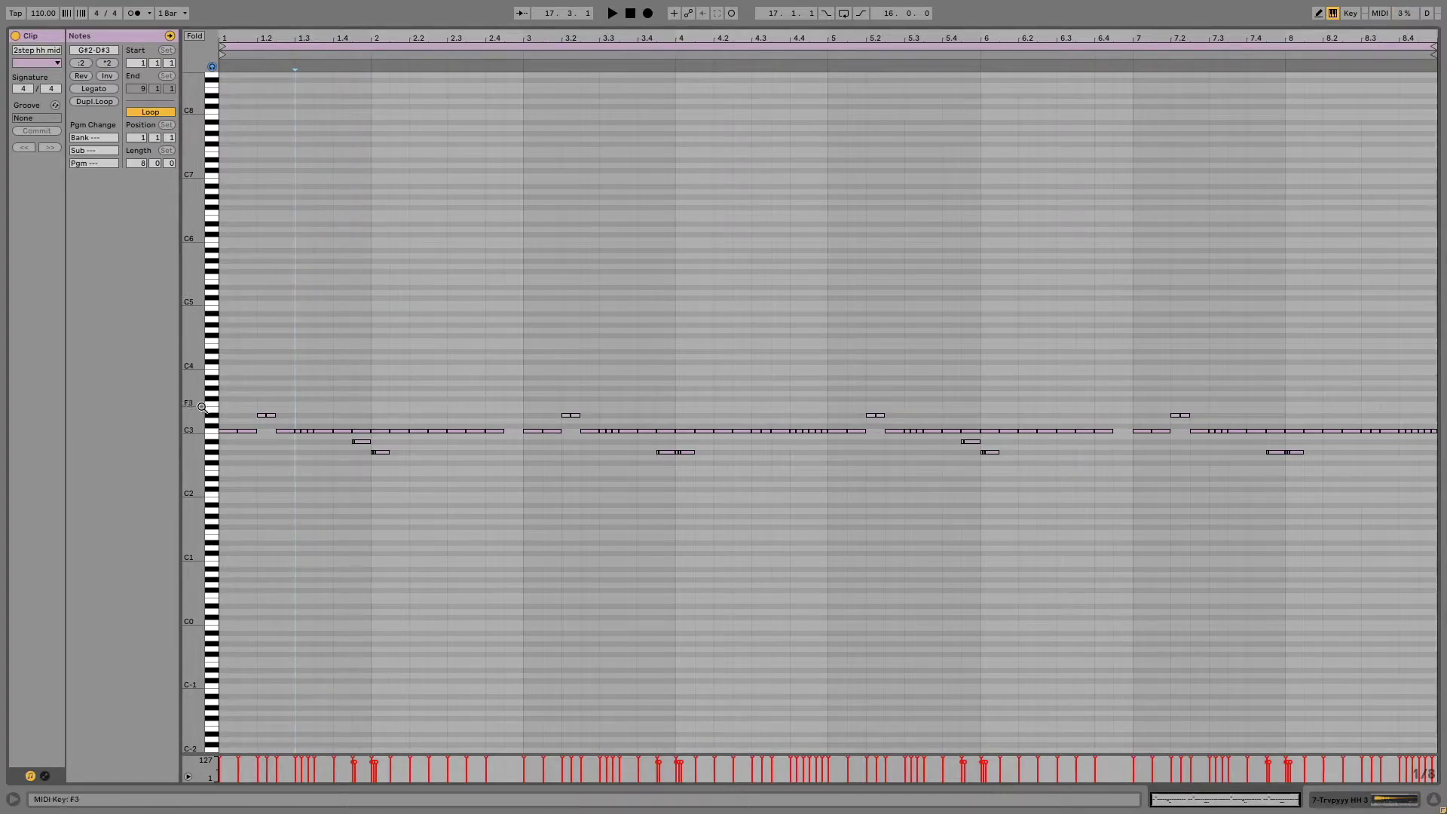
Toggle the triplet grid in the hi-hat clip and try narrower and wider grid spacing
{"action": "right_click", "coordinate": [315, 382]}
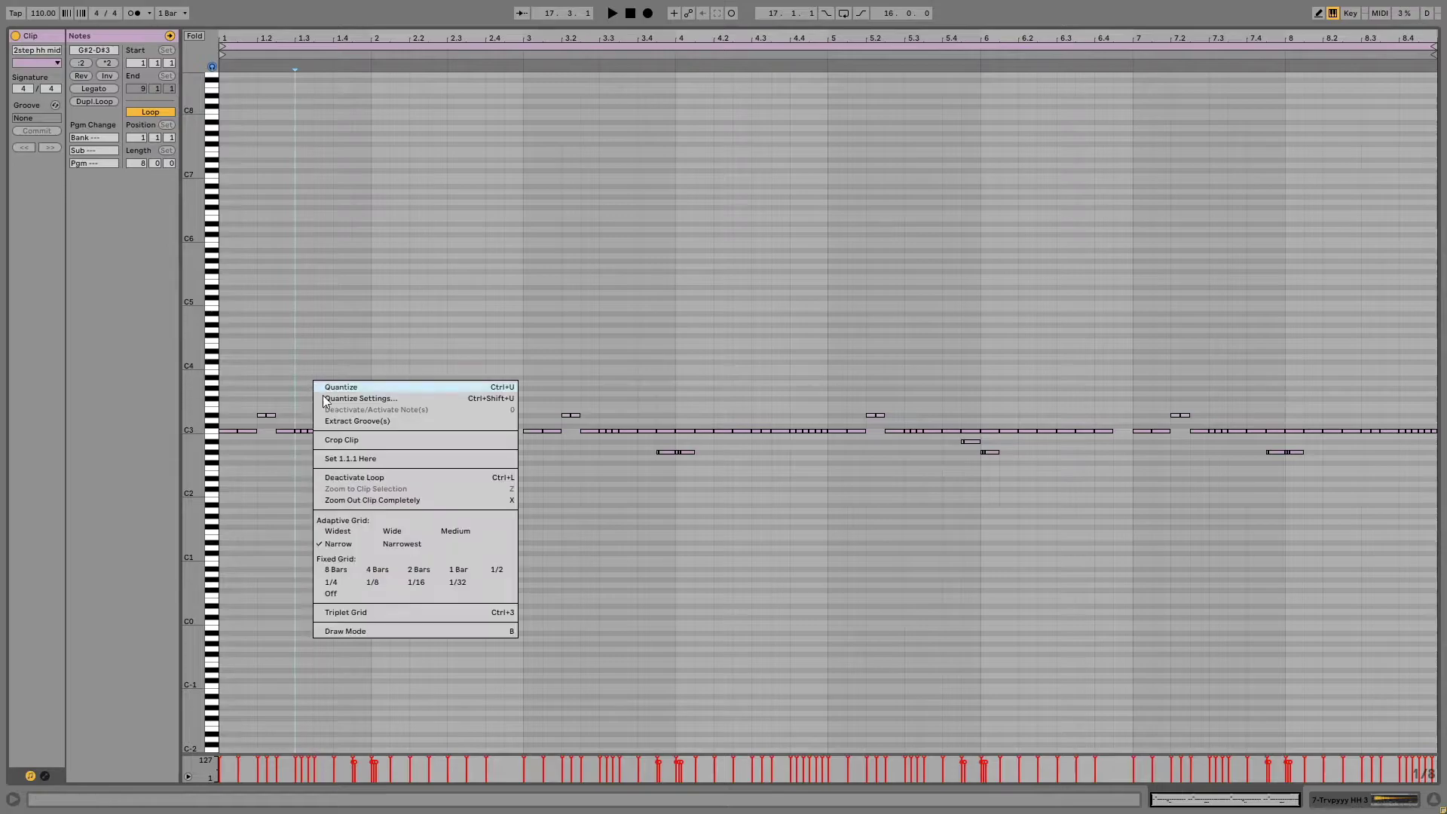
{"action": "left_click", "coordinate": [346, 613]}
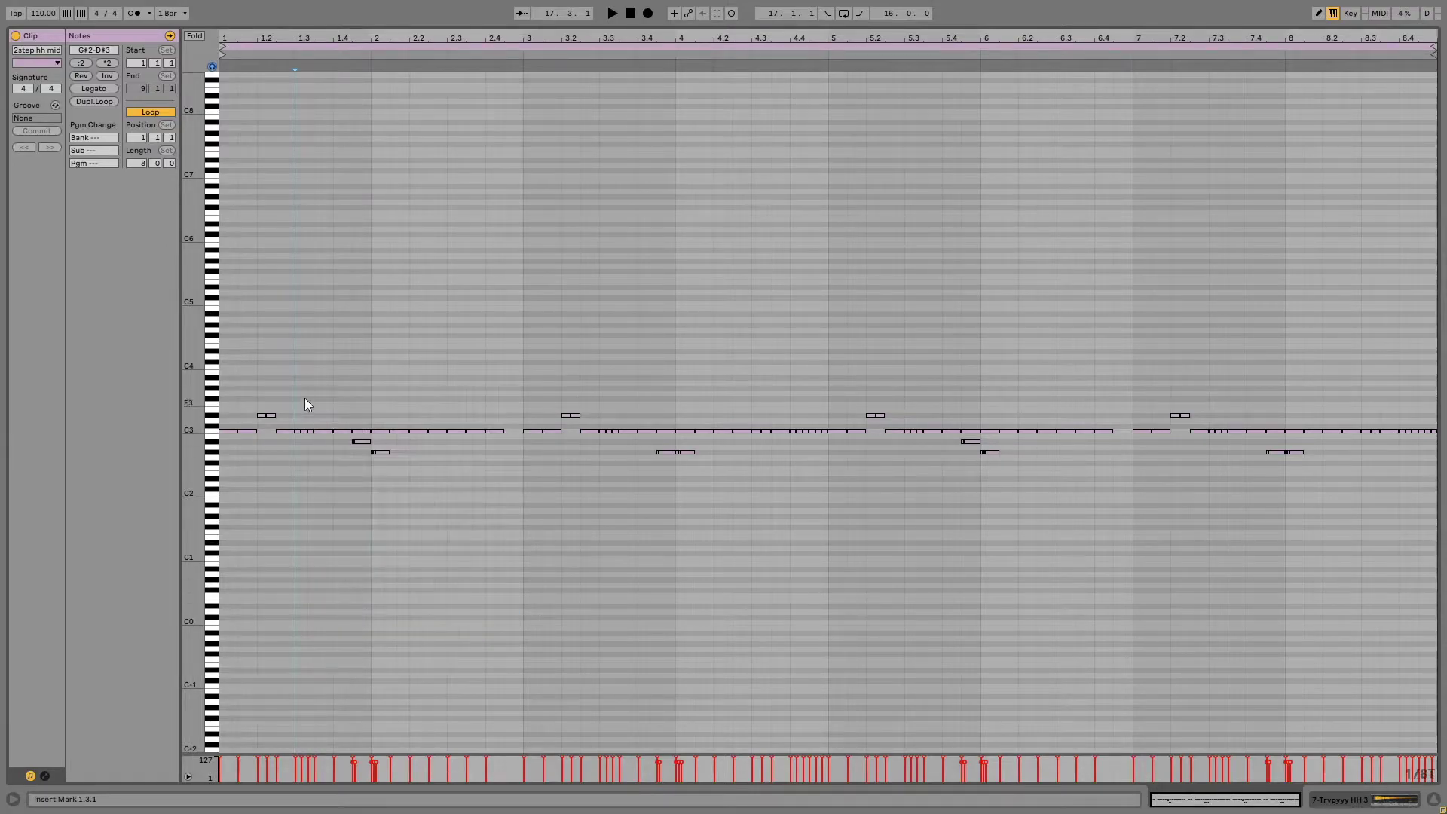
{"action": "right_click", "coordinate": [300, 390]}
{"action": "left_click", "coordinate": [316, 624]}
{"action": "key", "text": "ctrl+1"}
{"action": "key", "text": "ctrl+2"}
{"action": "left_click", "coordinate": [323, 135]}
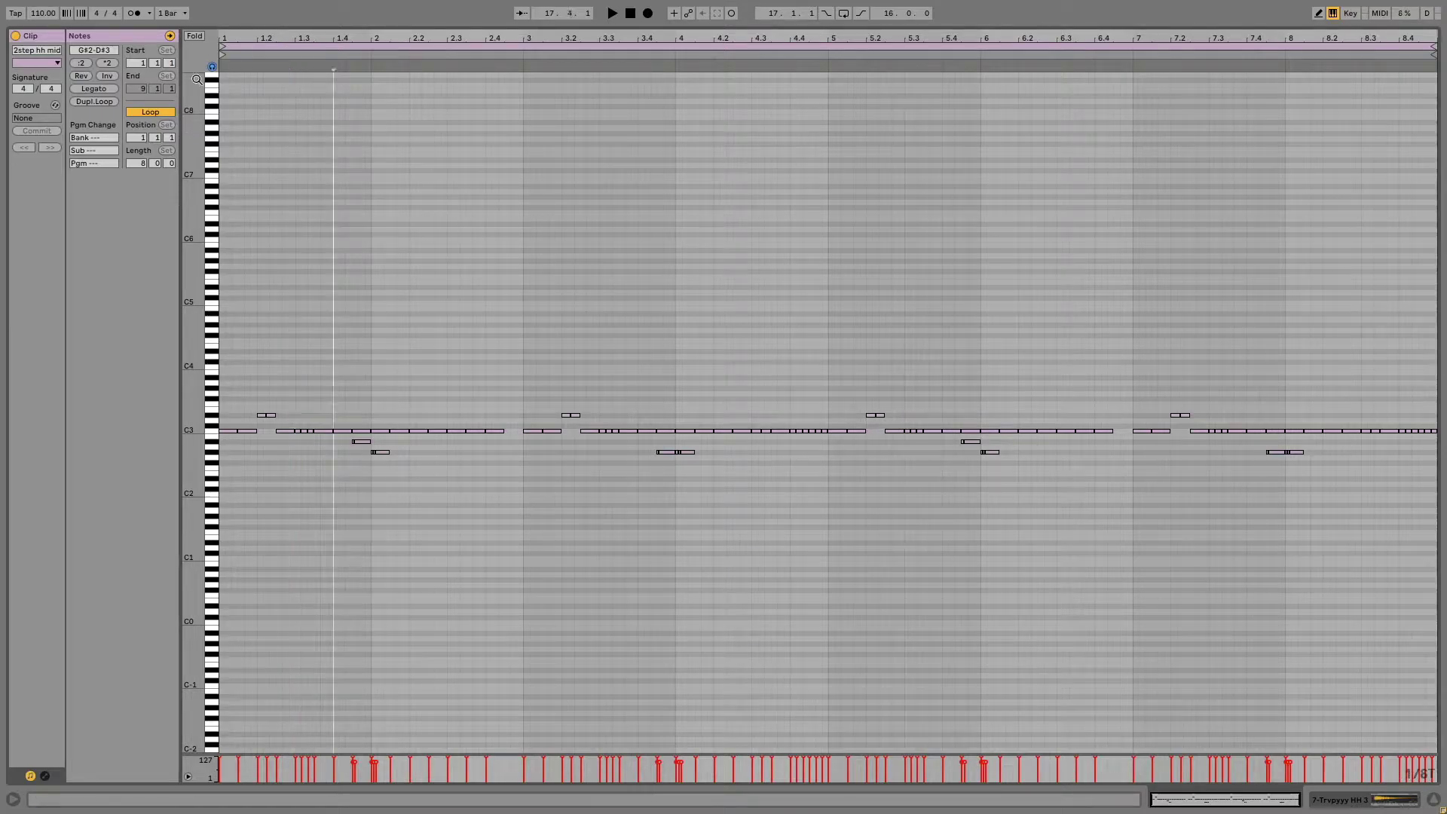
{"action": "left_click", "coordinate": [270, 389]}
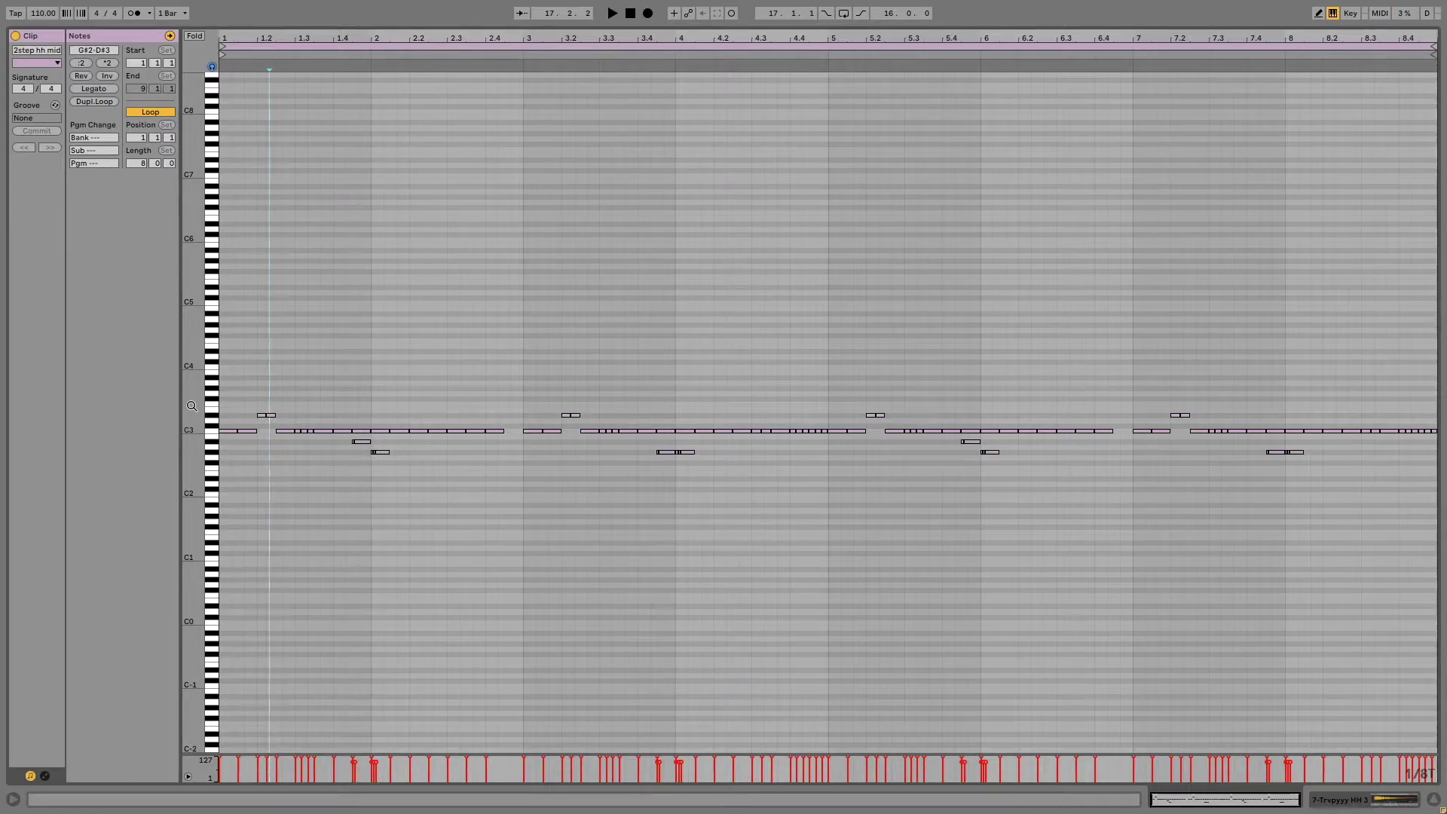
Duplicate all the hi-hat notes in bars 1 to 4 so the pattern repeats across bars 5 to 8
{"action": "mouse_move", "coordinate": [192, 405]}
{"action": "left_mouse_down"}
{"action": "mouse_move", "coordinate": [241, 405]}
{"action": "mouse_move", "coordinate": [197, 405]}
{"action": "left_mouse_up"}
{"action": "key", "text": "ctrl+z"}
{"action": "left_click", "coordinate": [525, 397]}
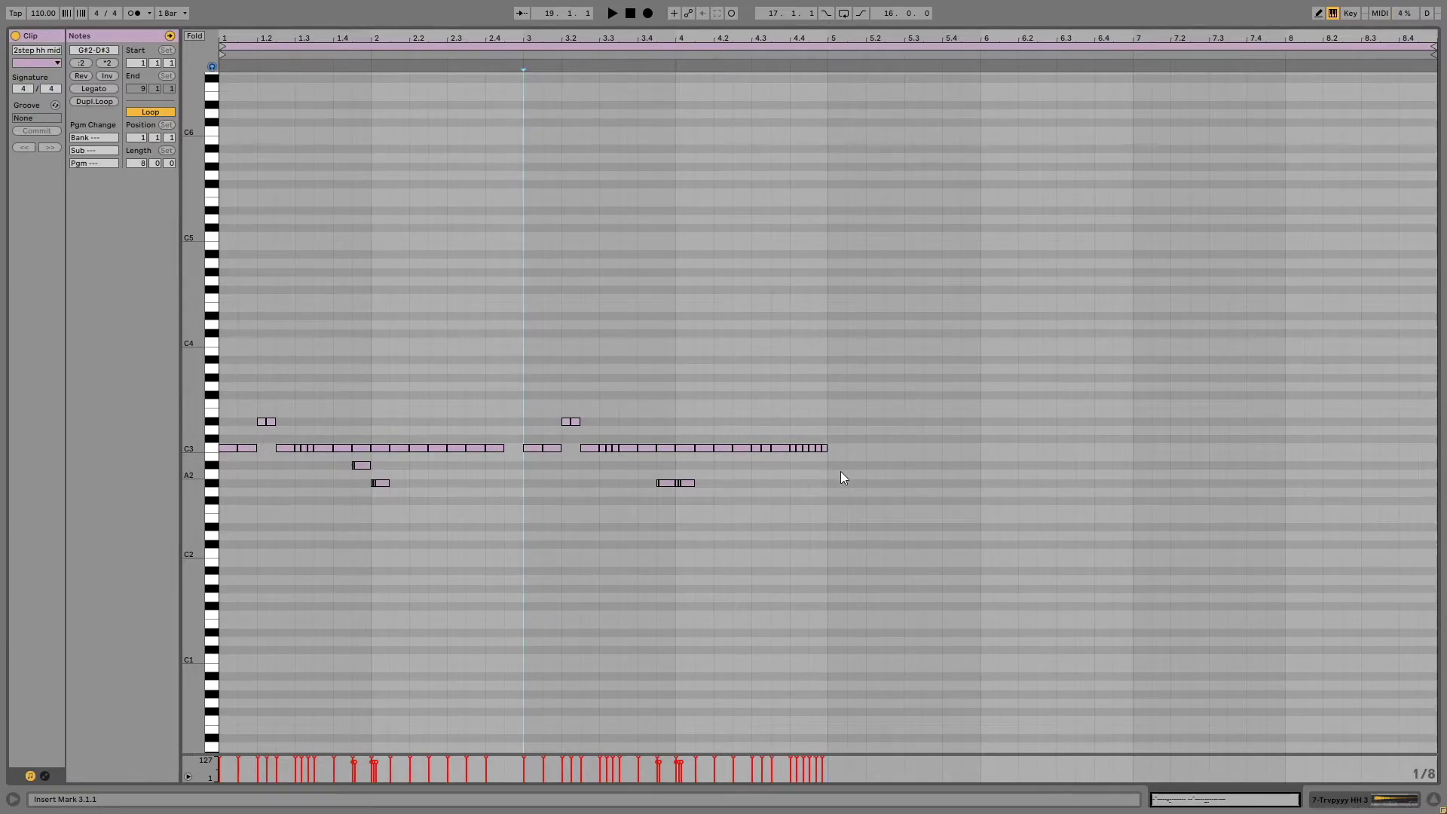
{"action": "key", "text": "ctrl+a"}
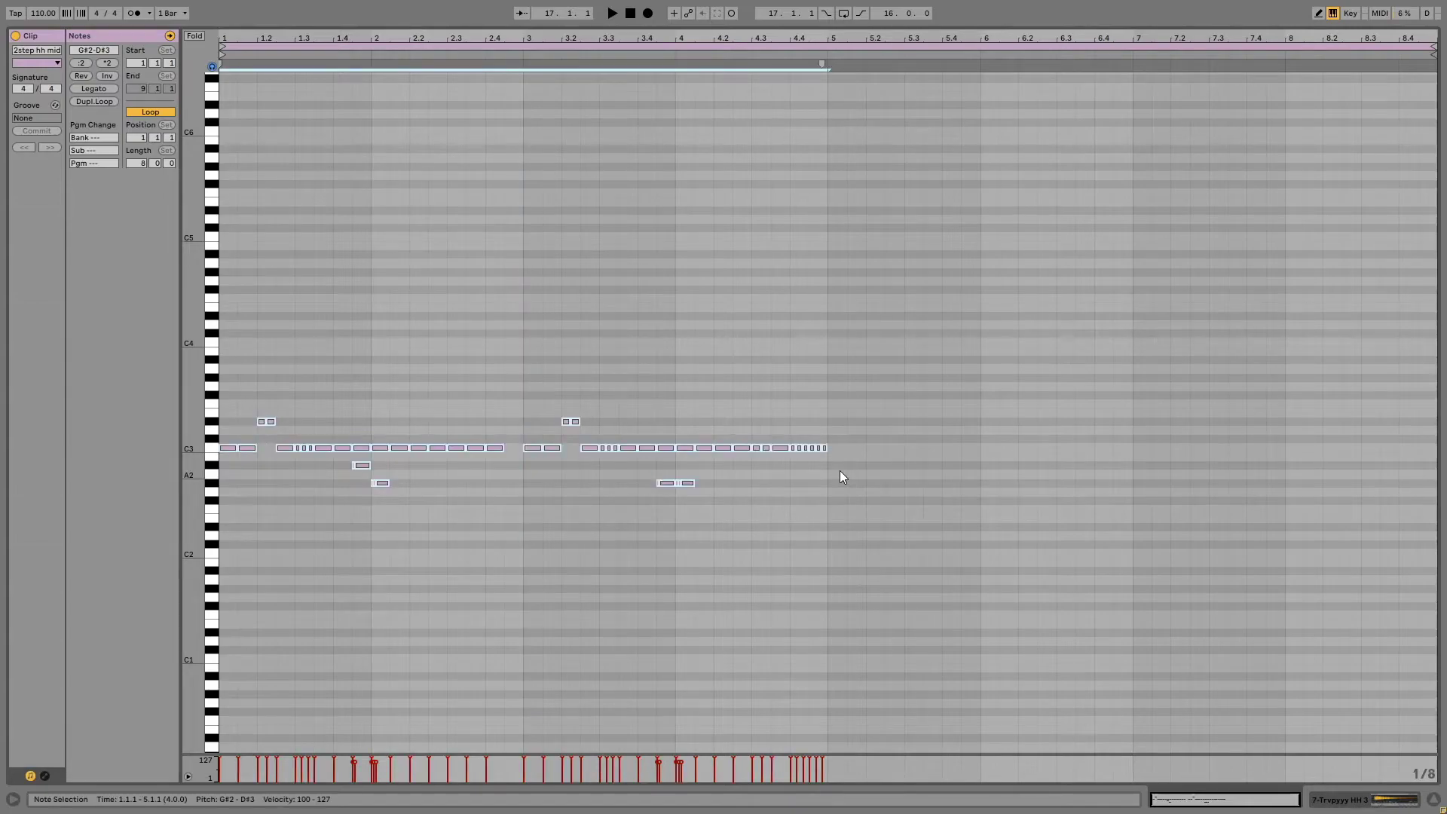
{"action": "key", "text": "ctrl+d"}
{"action": "left_click", "coordinate": [826, 490]}
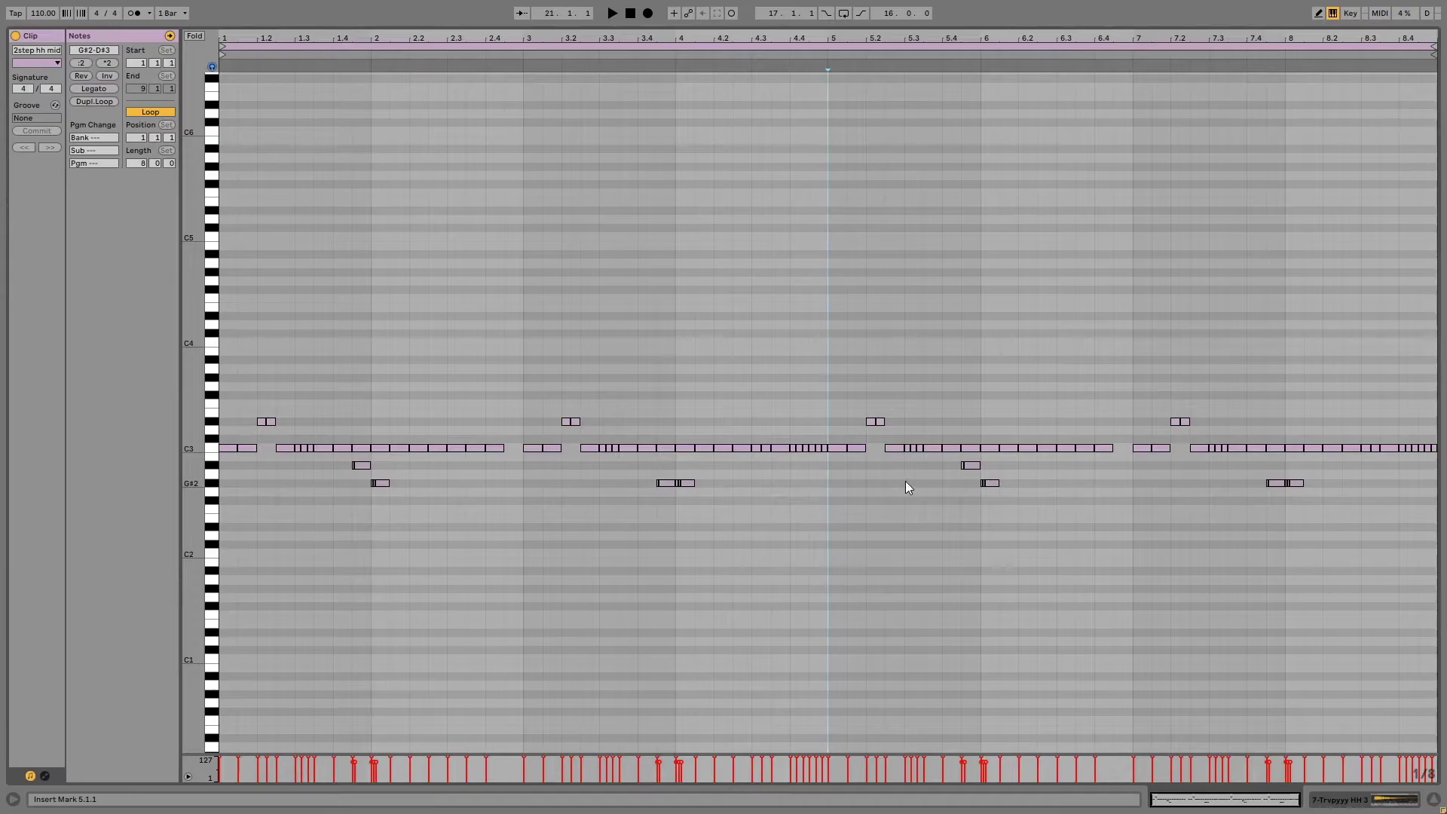
Try transposing all the notes of the hi-hat clip up and down by an octave
{"action": "key", "text": "ctrl+a"}
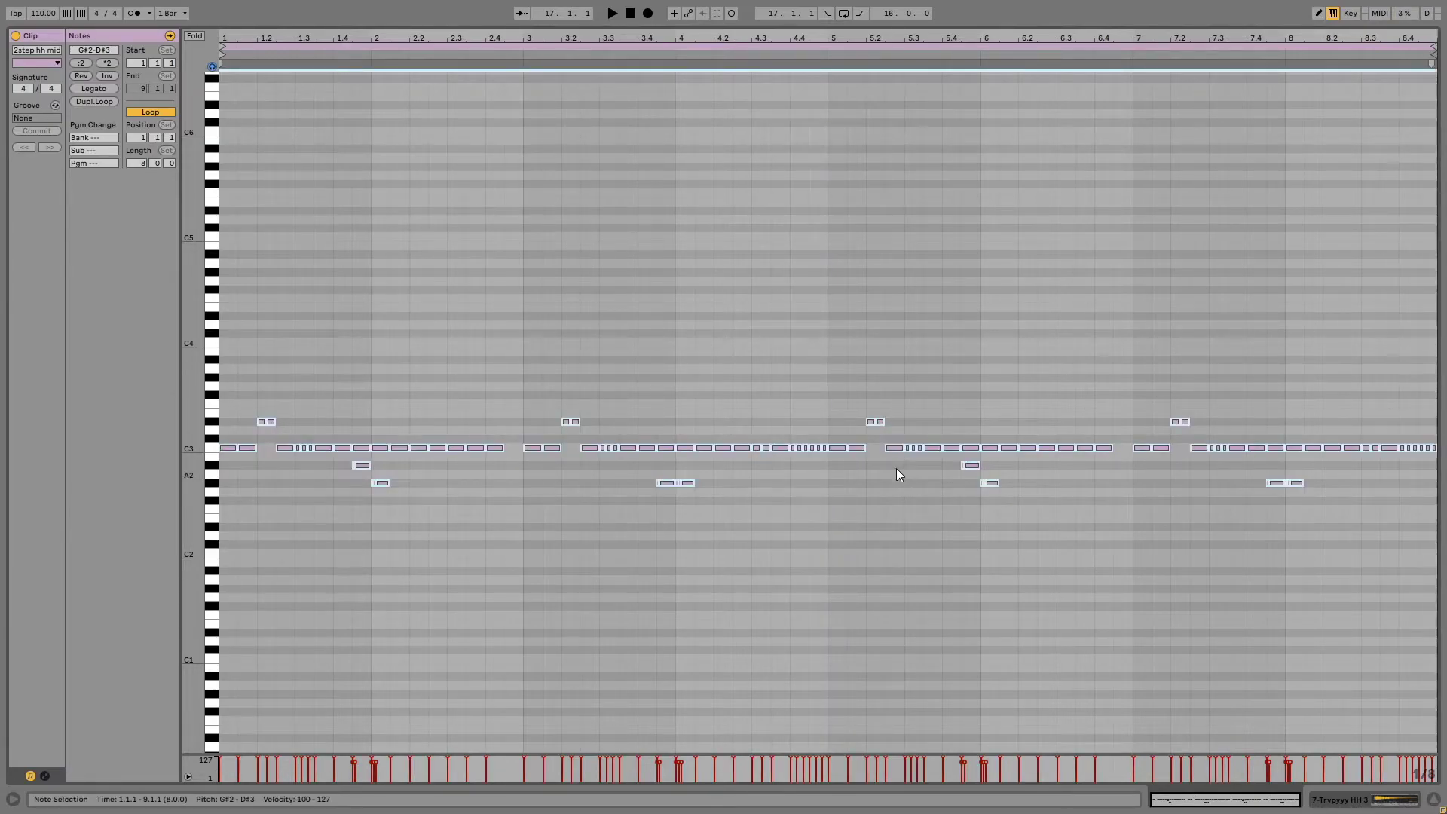
{"action": "key", "text": "shift+Up"}
{"action": "key", "text": "shift+Down"}
{"action": "key", "text": "shift+Down"}
{"action": "key", "text": "shift+Up"}
{"action": "left_click", "coordinate": [827, 442]}
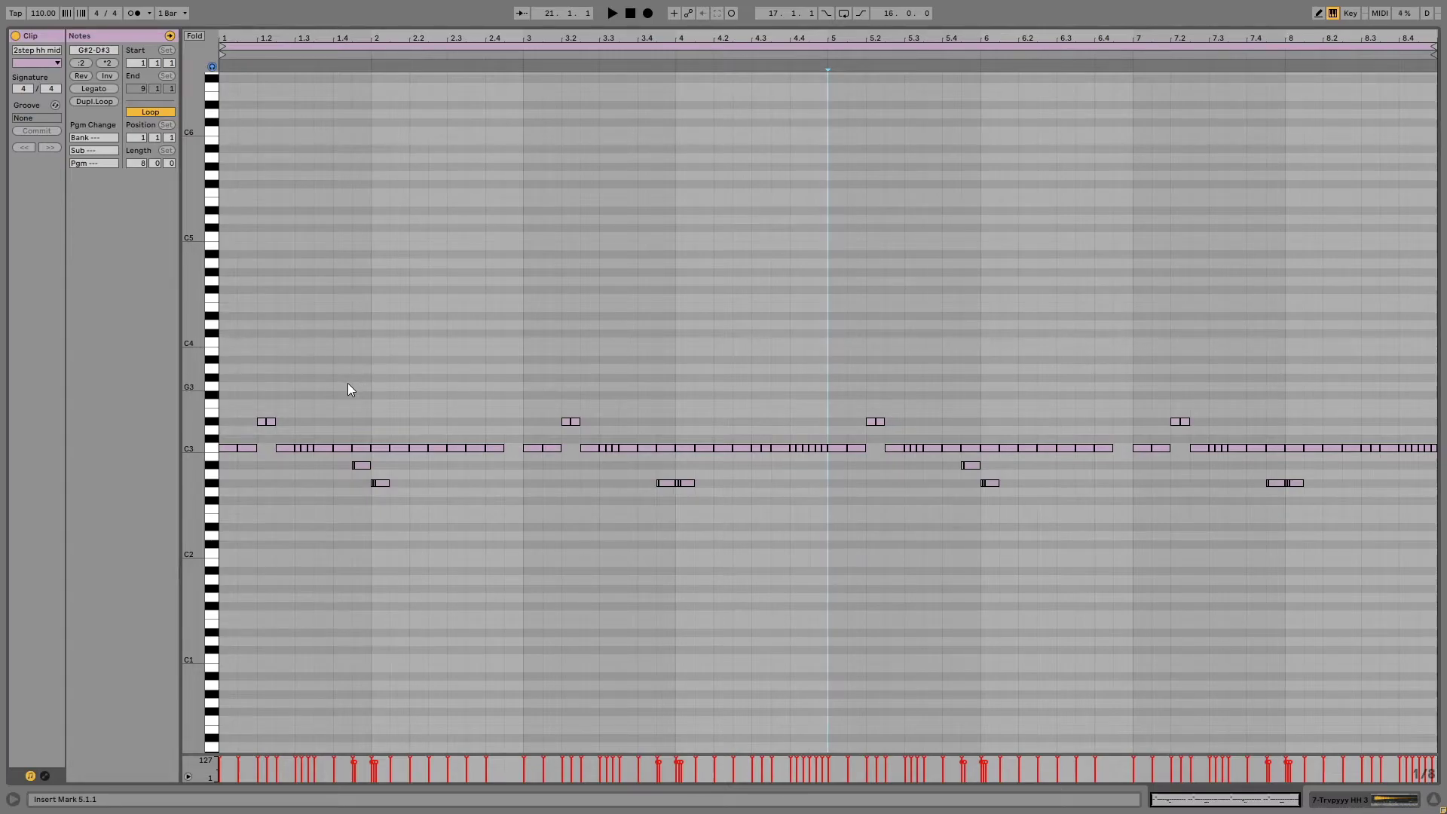
Try copying the A#2 and G#2 notes around bar 2 to F#2 and E2 near 2.2, and delete the copies
{"action": "key", "text": "ctrl+a"}
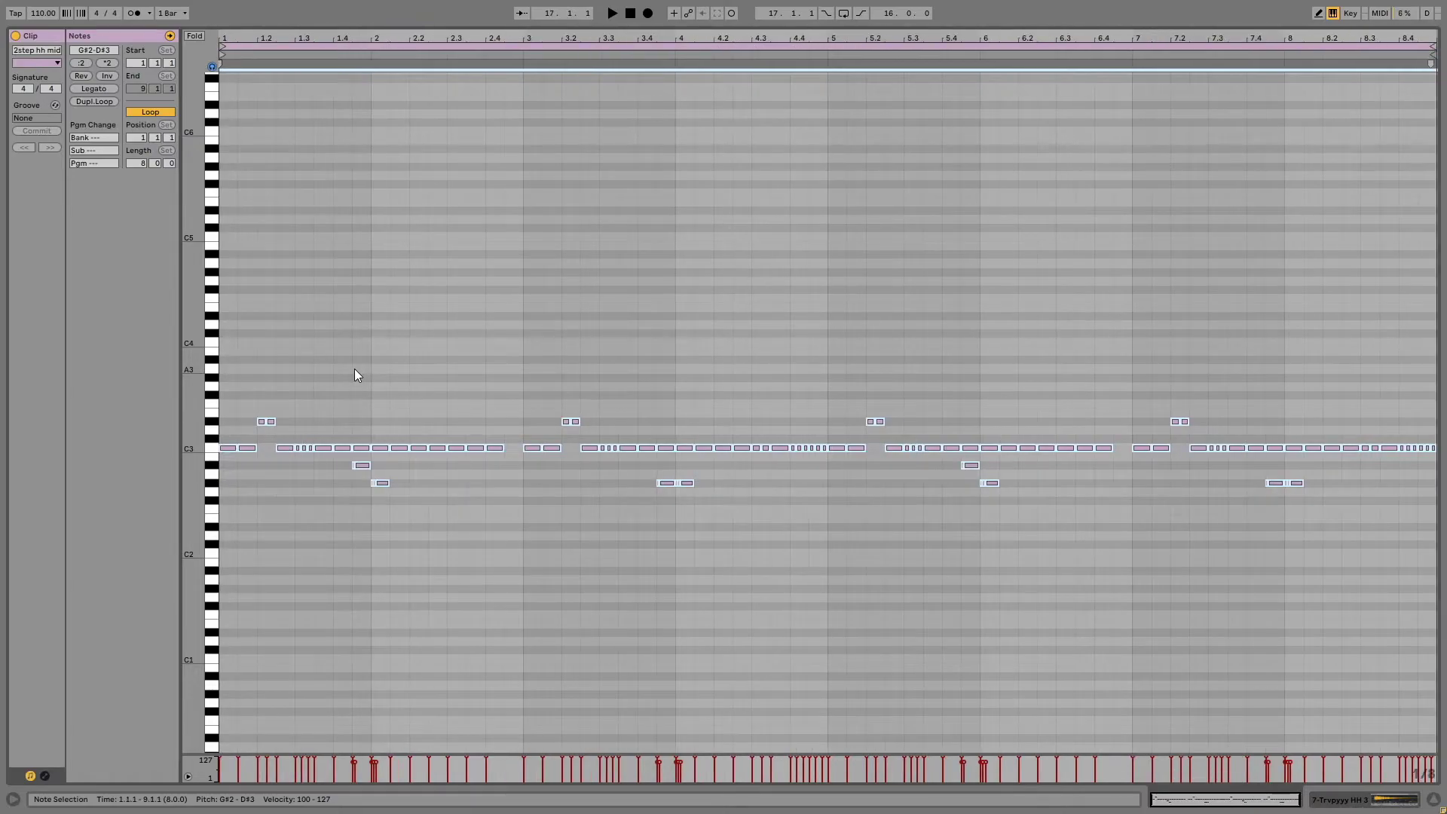
{"action": "left_click", "coordinate": [367, 320]}
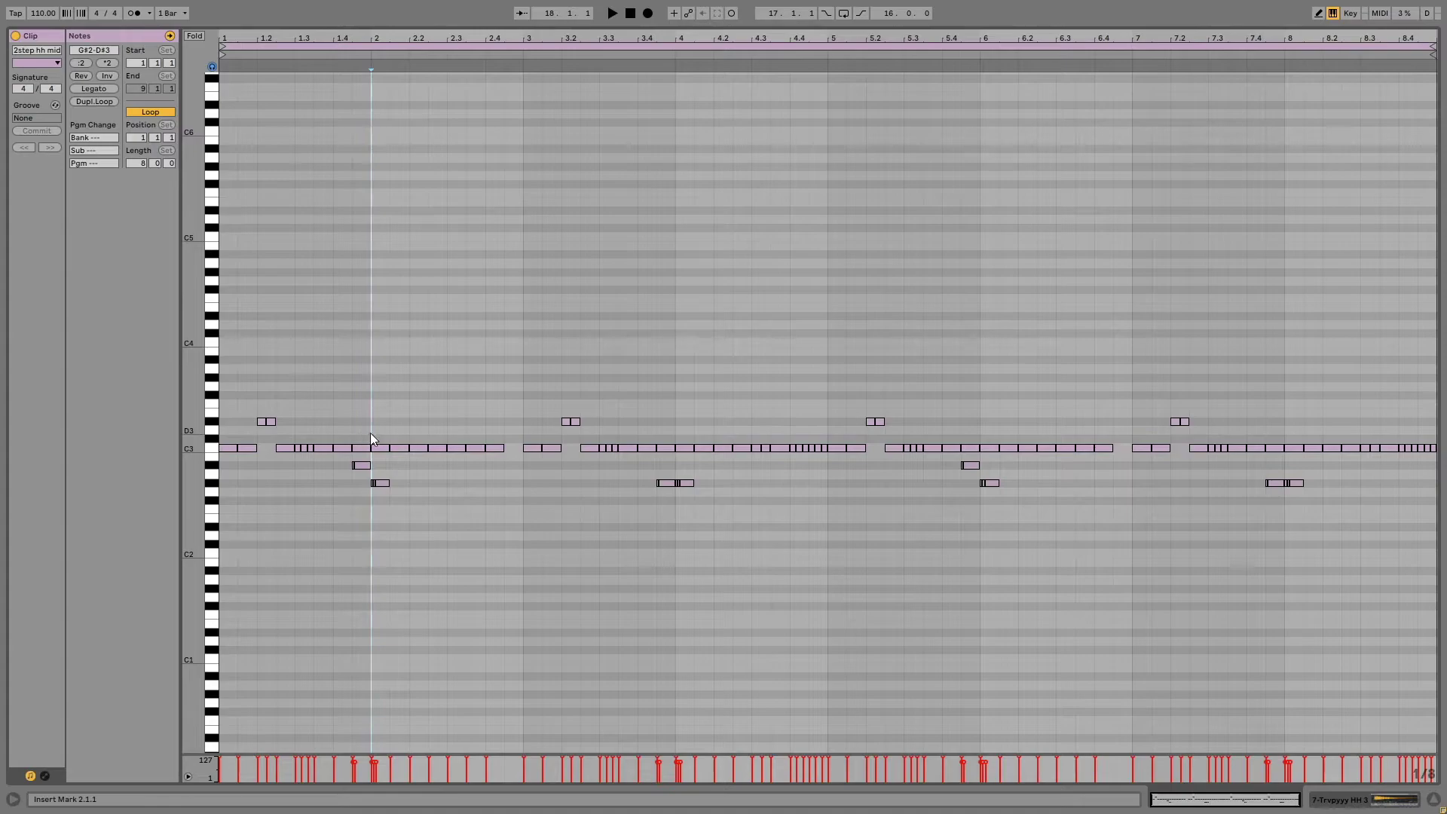
{"action": "left_click_drag", "start_coordinate": [341, 459], "coordinate": [395, 495]}
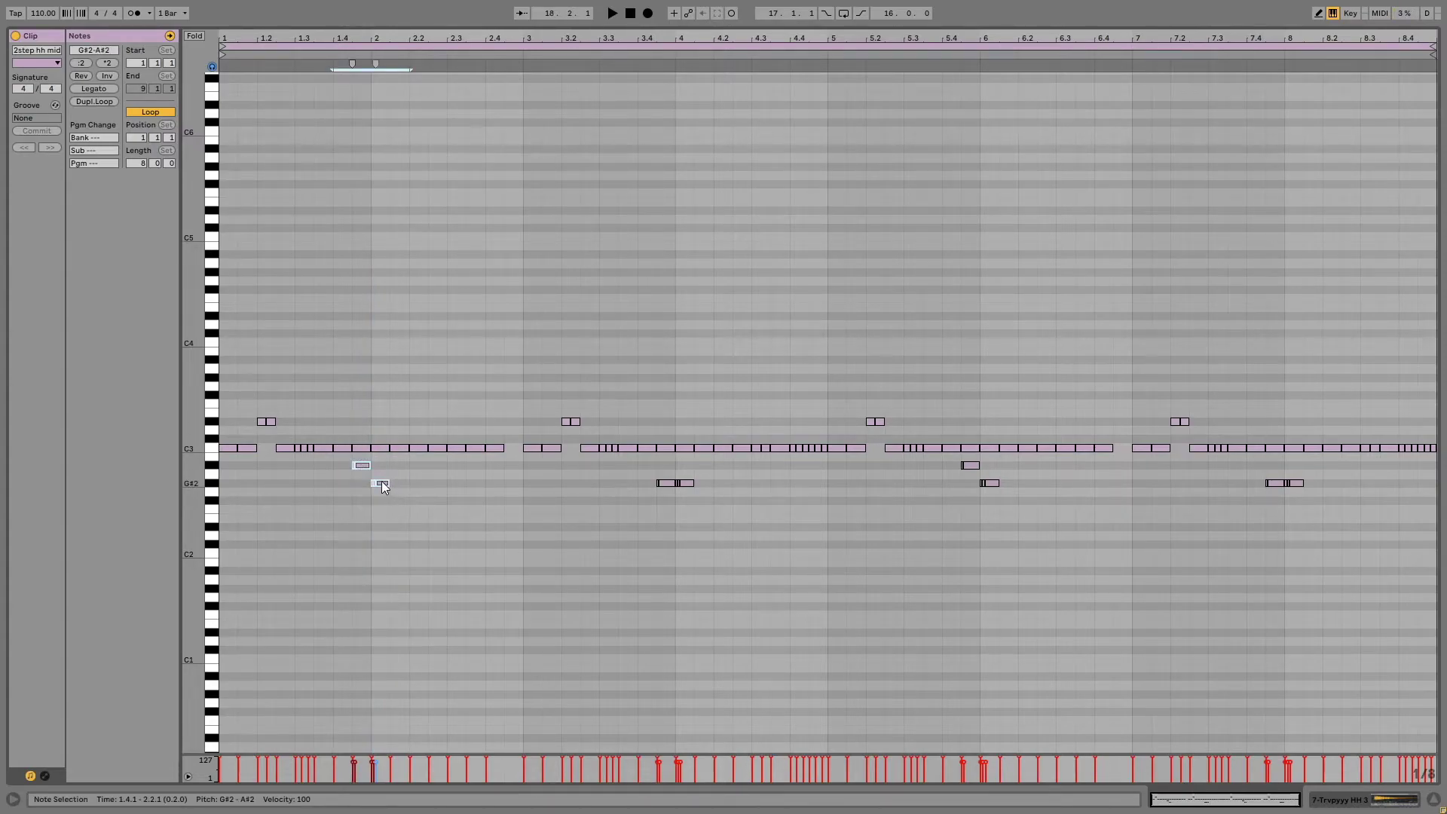
{"action": "left_click_drag", "start_coordinate": [381, 483], "coordinate": [440, 522]}
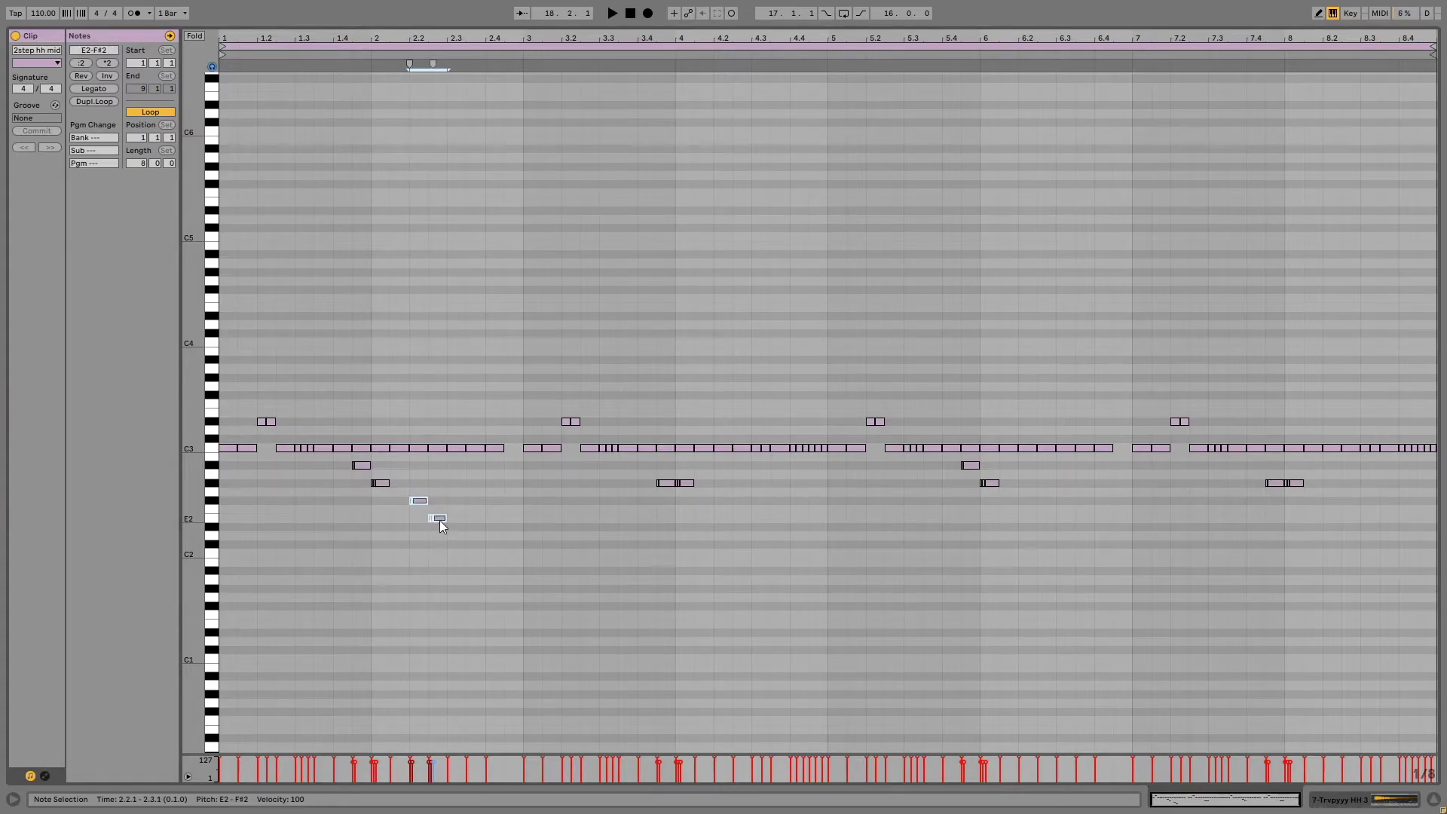
{"action": "left_click_drag", "start_coordinate": [404, 497], "coordinate": [480, 580]}
{"action": "key", "text": "Delete"}
Draw nine scattered short notes in bars 1 and 2 above the hi-hat pattern with Draw Mode
{"action": "scroll", "coordinate": [429, 459], "scroll_direction": "up", "scroll_amount": 5}
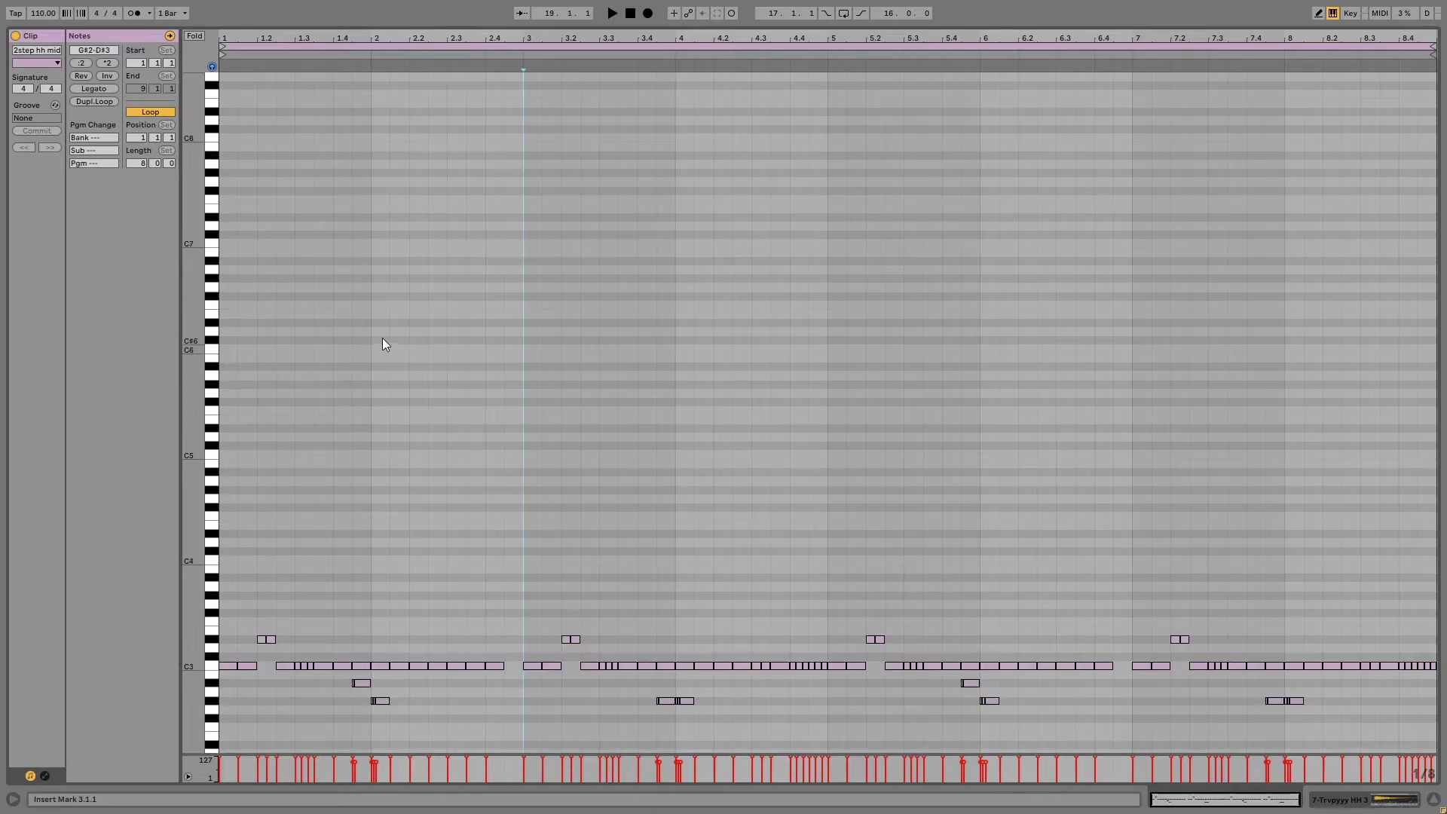
{"action": "double_click", "coordinate": [228, 411]}
{"action": "key", "text": "Delete"}
{"action": "key", "text": "b"}
{"action": "left_click", "coordinate": [266, 393]}
{"action": "left_click", "coordinate": [322, 393]}
{"action": "left_click", "coordinate": [322, 410]}
{"action": "left_click", "coordinate": [323, 445]}
{"action": "left_click", "coordinate": [380, 490]}
{"action": "left_click", "coordinate": [418, 507]}
{"action": "left_click", "coordinate": [494, 507]}
{"action": "left_click", "coordinate": [495, 463]}
{"action": "left_click", "coordinate": [418, 454]}
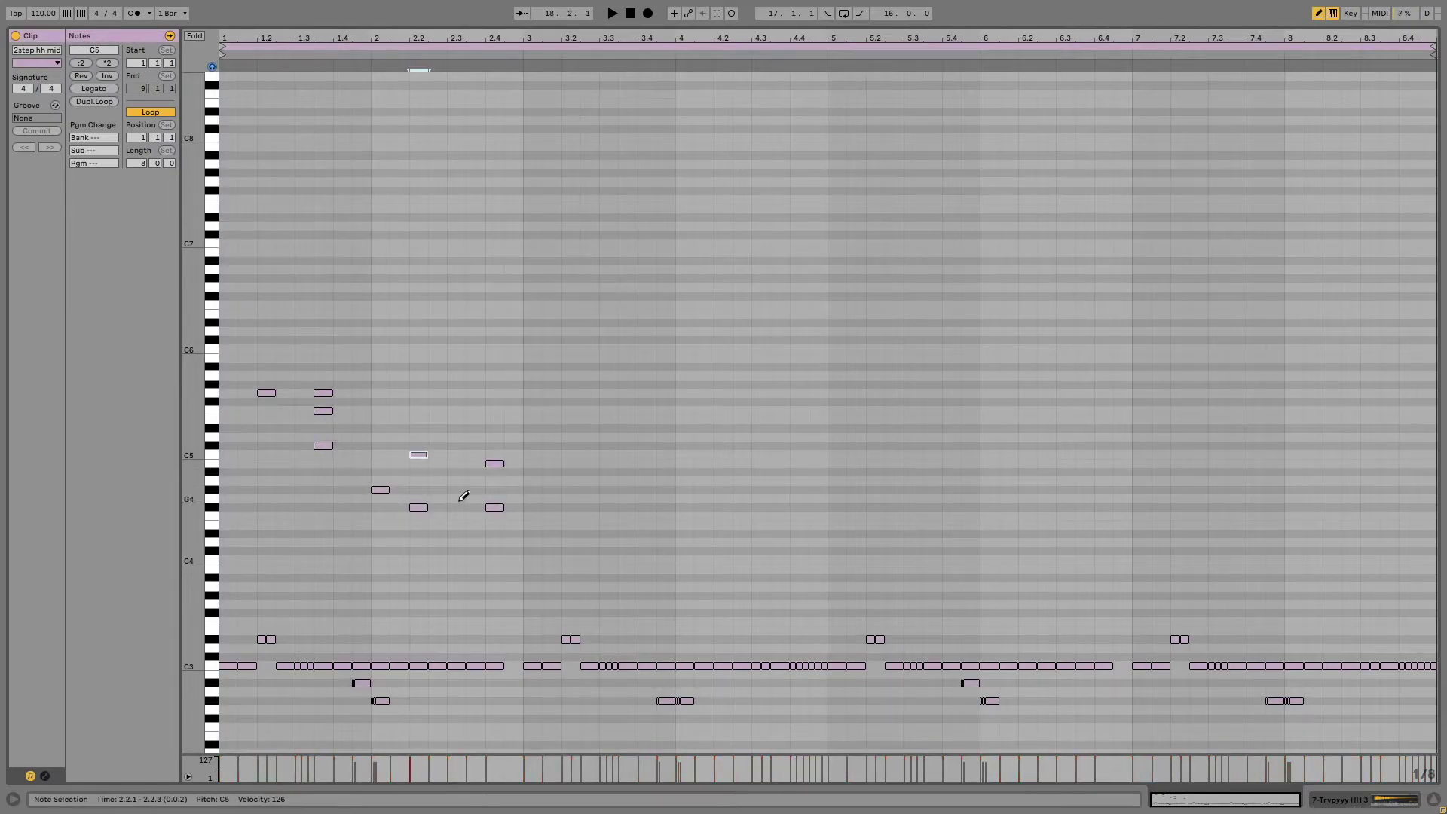
Delete all the scattered notes drawn above the hi-hat pattern in bars 1 and 2
{"action": "mouse_move", "coordinate": [574, 544]}
{"action": "left_mouse_down"}
{"action": "mouse_move", "coordinate": [517, 526]}
{"action": "mouse_move", "coordinate": [253, 352]}
{"action": "left_mouse_up"}
{"action": "key", "text": "Delete"}
{"action": "scroll", "coordinate": [254, 353], "scroll_direction": "down", "scroll_amount": 3}
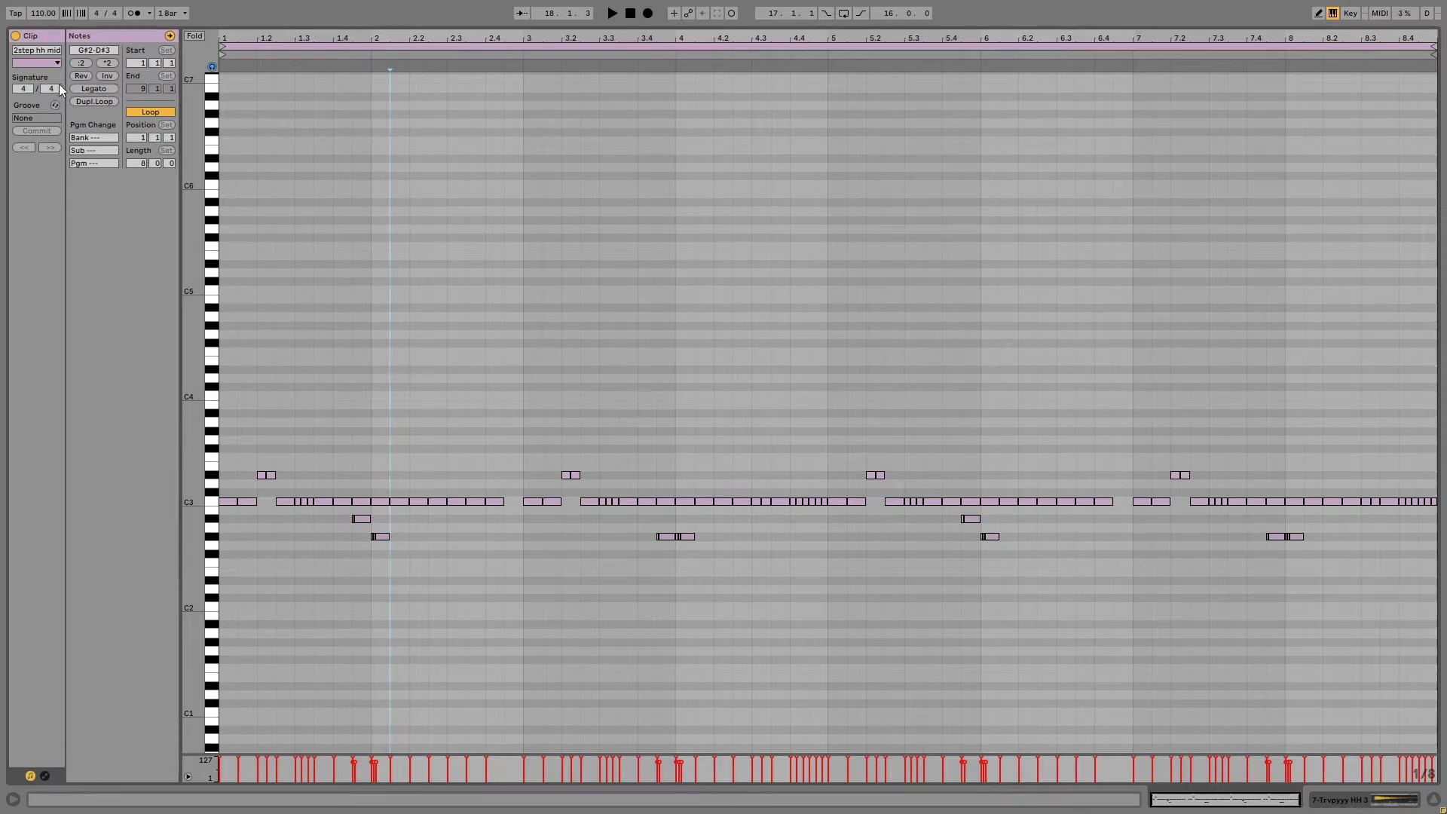
Shorten all the hi-hat notes of the clip to very short hits and play the result briefly
{"action": "left_click", "coordinate": [368, 306]}
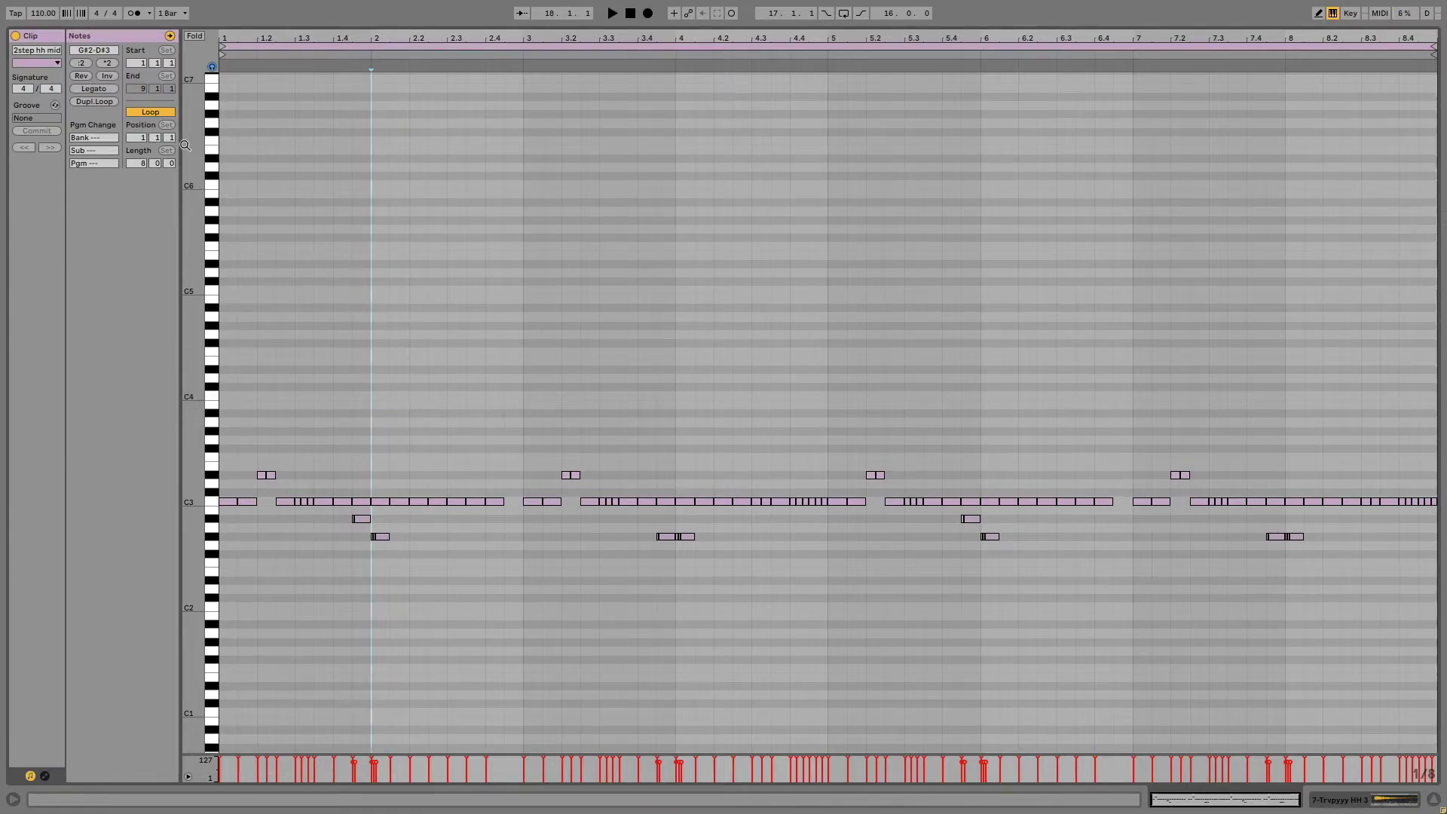
{"action": "key", "text": "ctrl+z"}
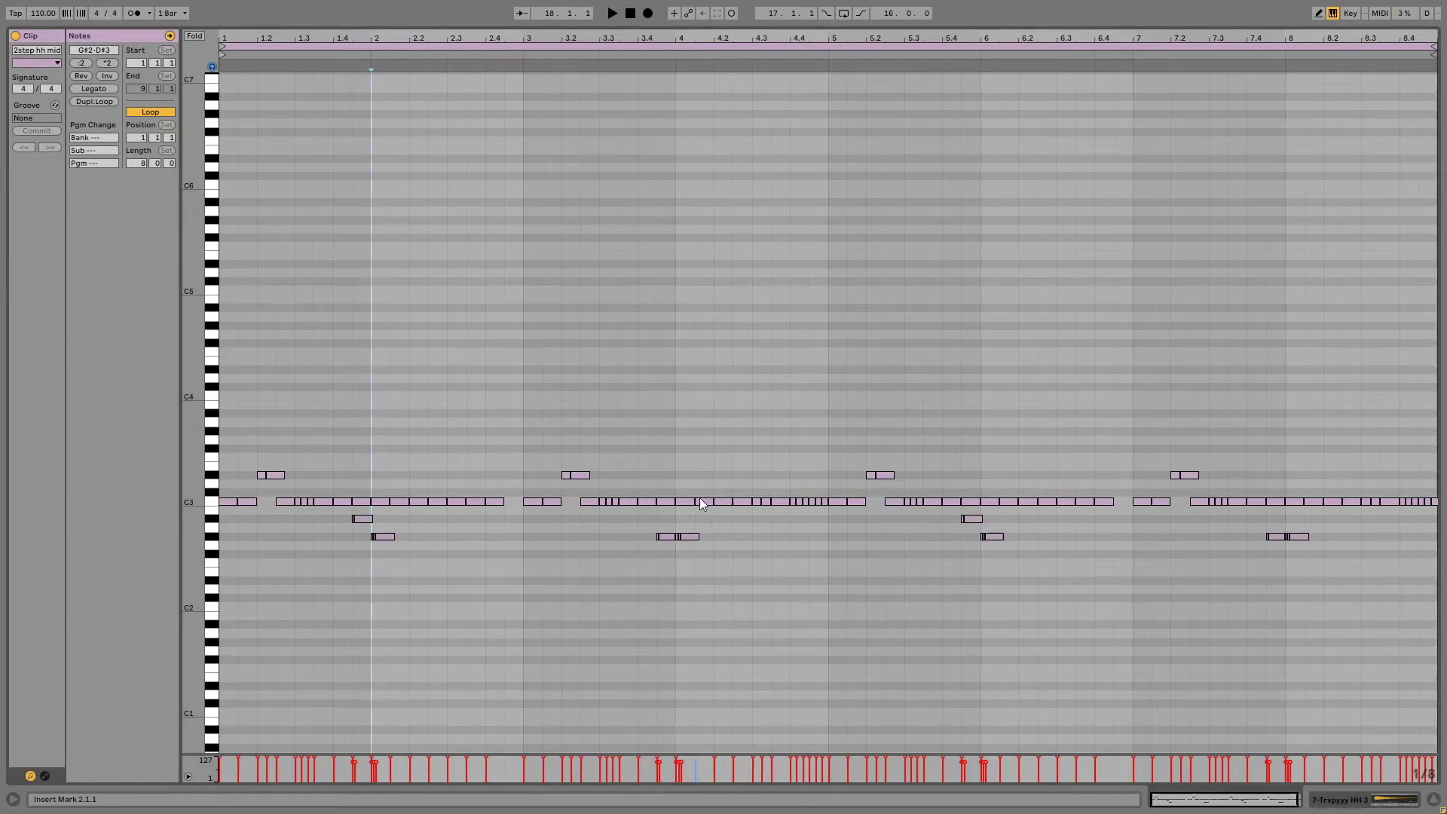
{"action": "key", "text": "ctrl+a"}
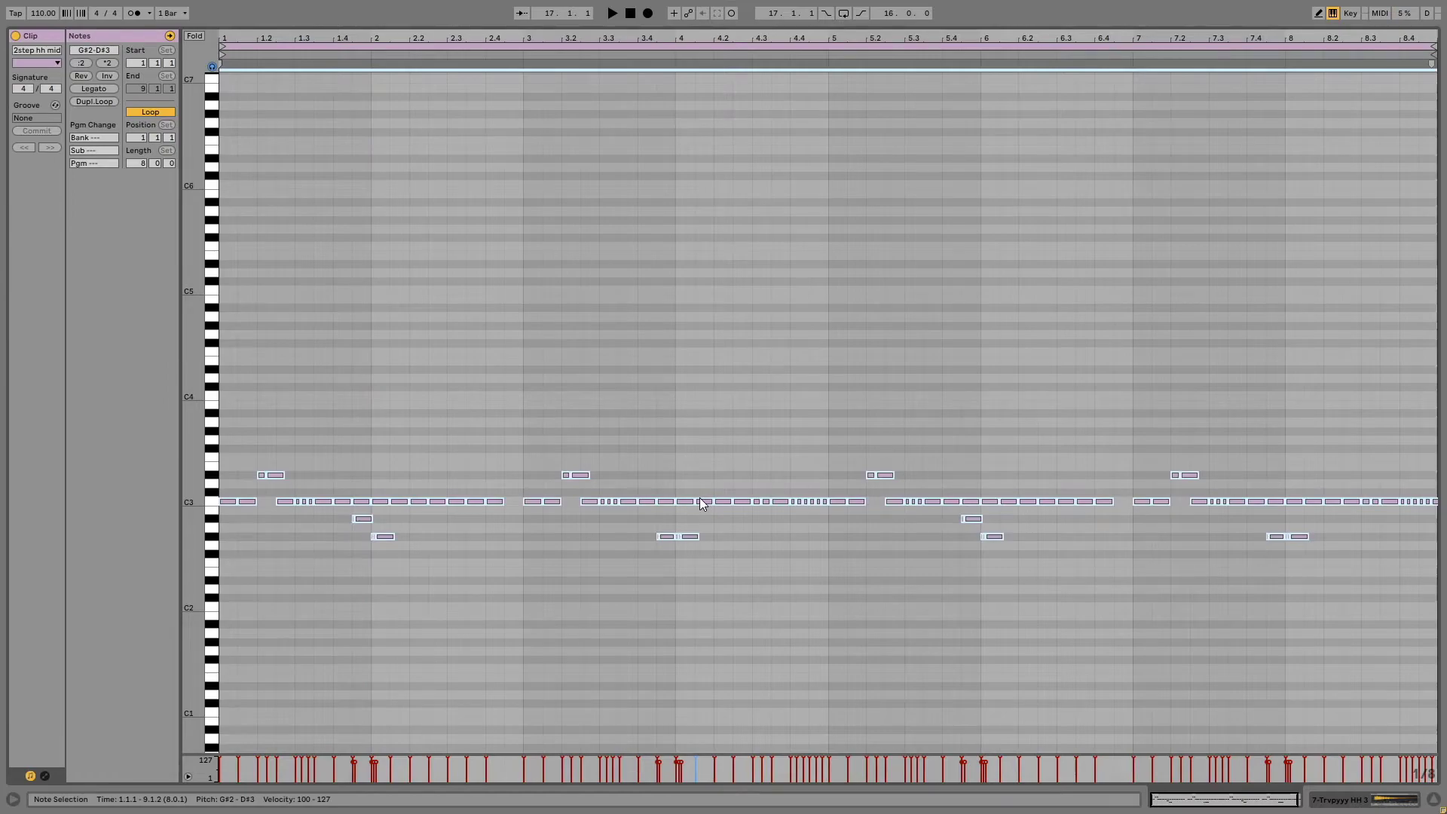
{"action": "key", "text": "shift+Left"}
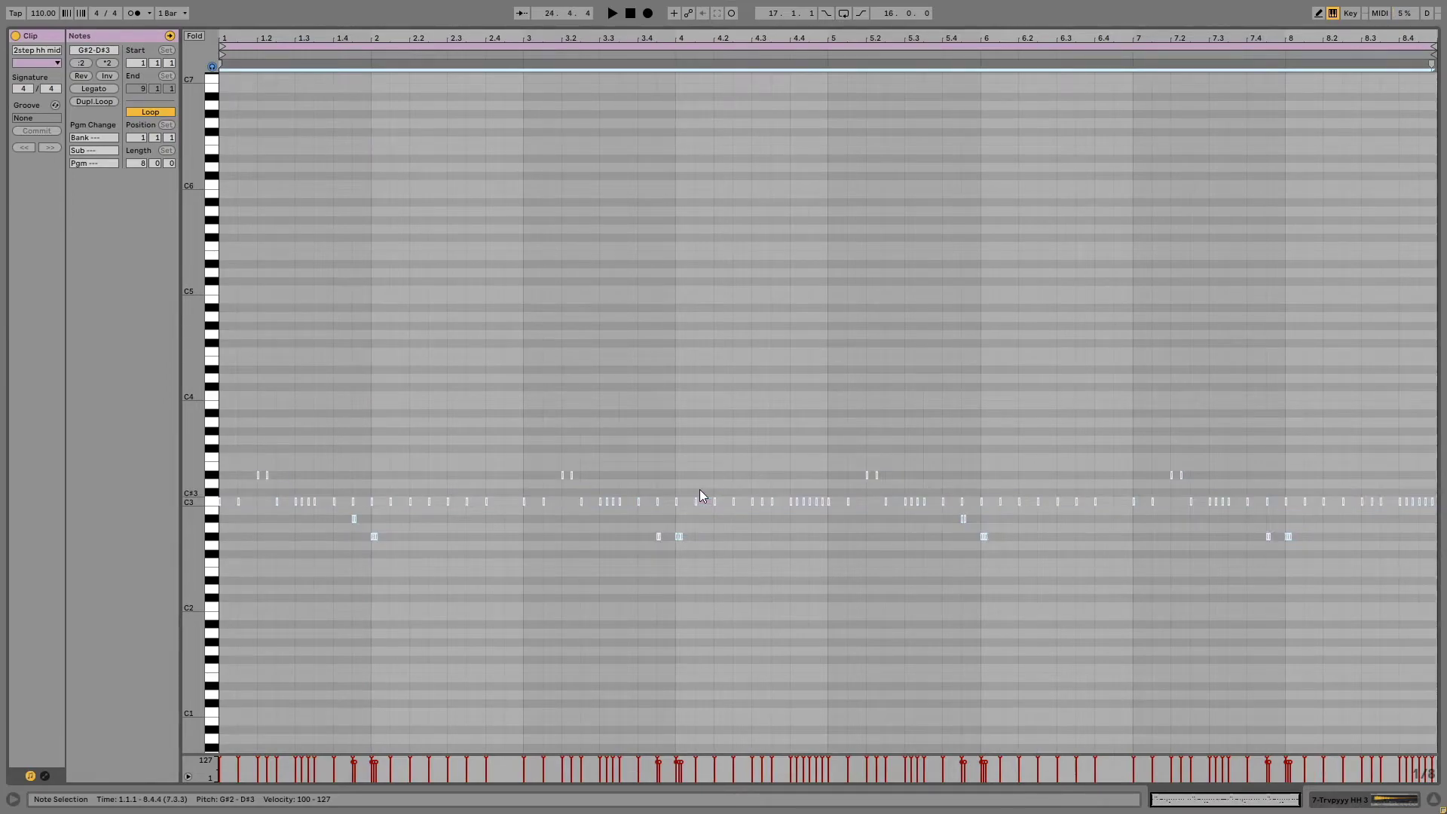
{"action": "left_click", "coordinate": [697, 469]}
{"action": "key", "text": "space"}
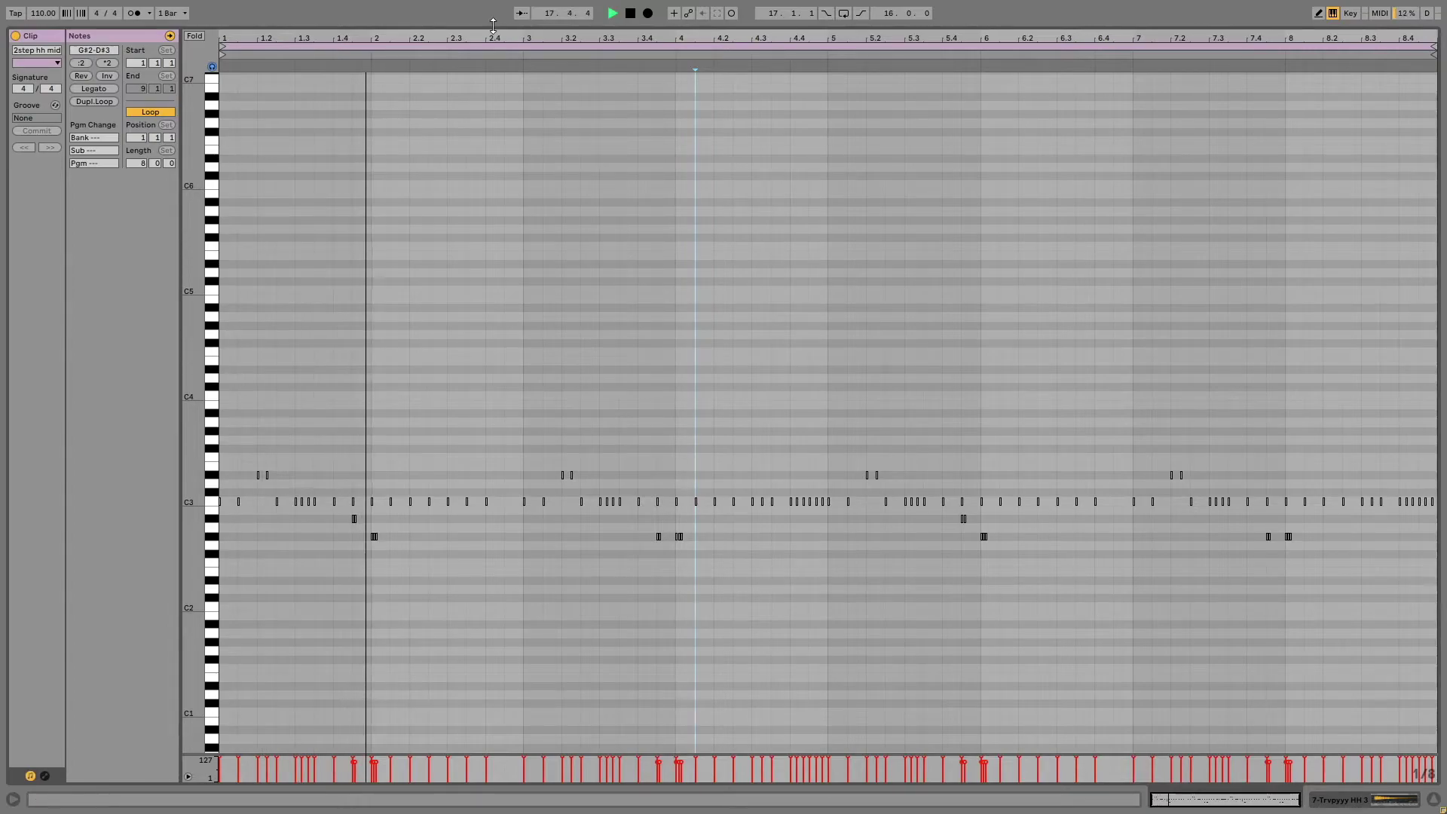
{"action": "key", "text": "space"}
Apply Legato to all the shortened hi-hat notes and inspect the note ends around bar 2
{"action": "key", "text": "ctrl+a"}
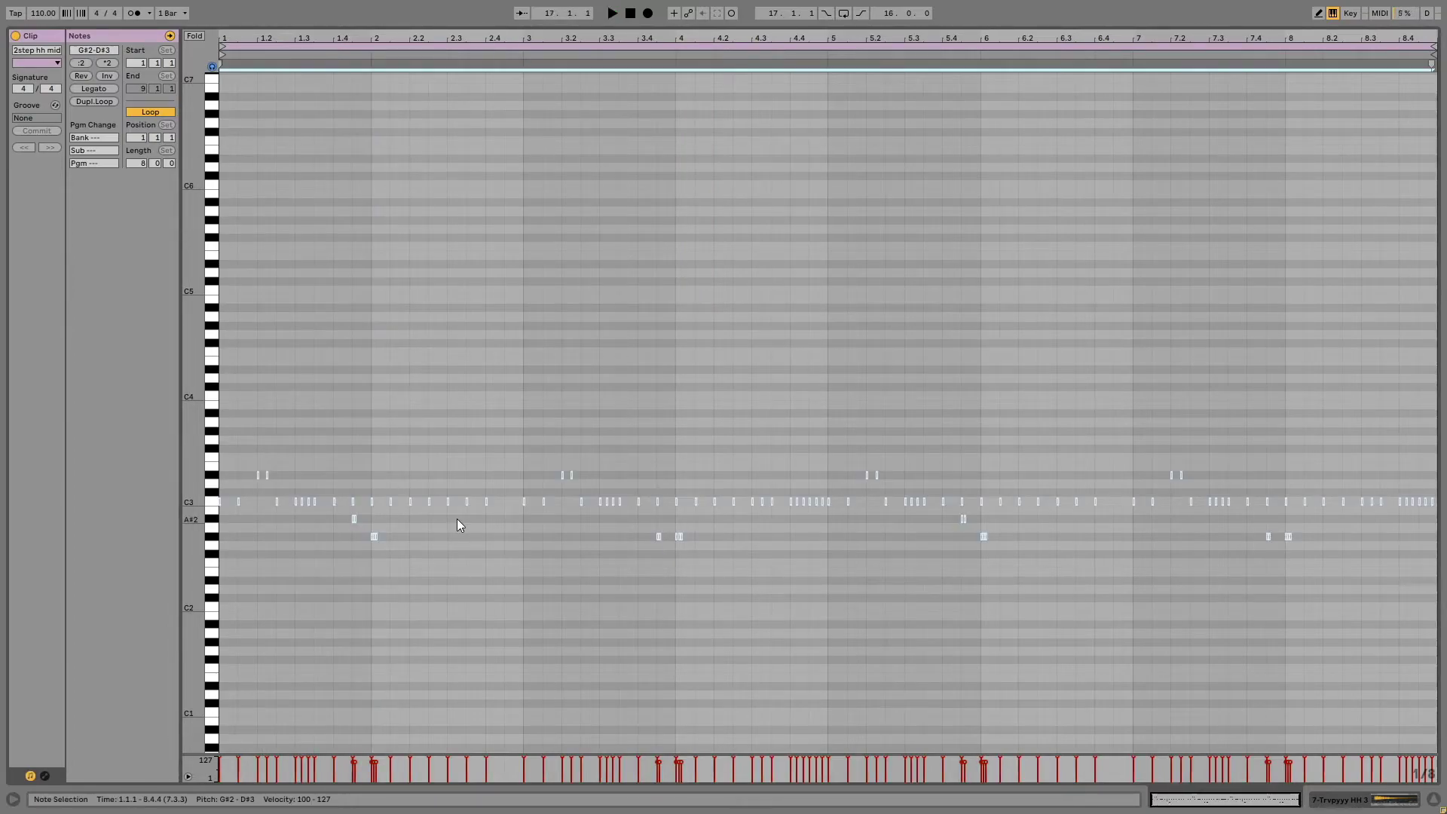
{"action": "key", "text": "ctrl+l"}
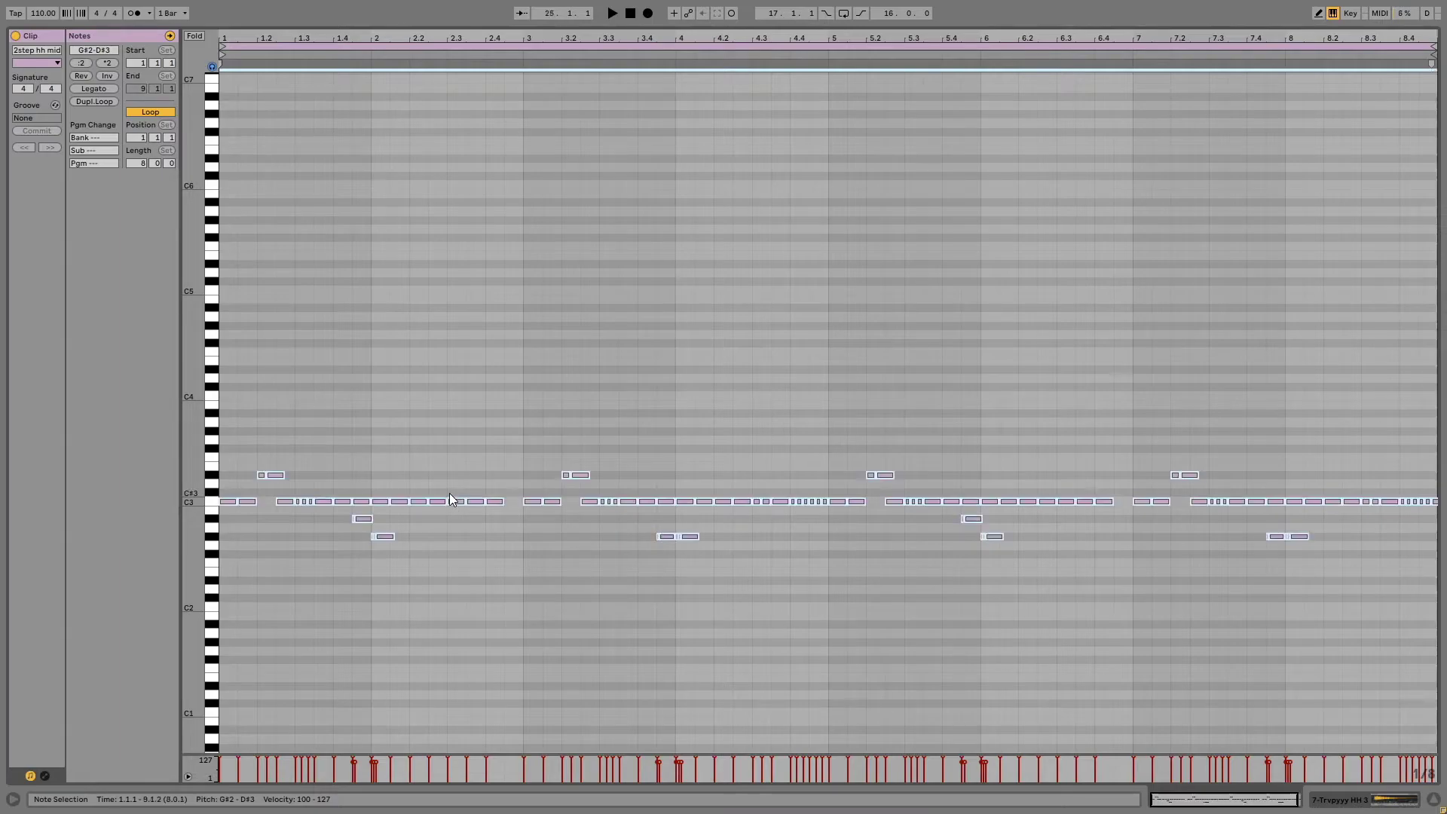
{"action": "key", "text": "ctrl+z"}
{"action": "left_click", "coordinate": [93, 88]}
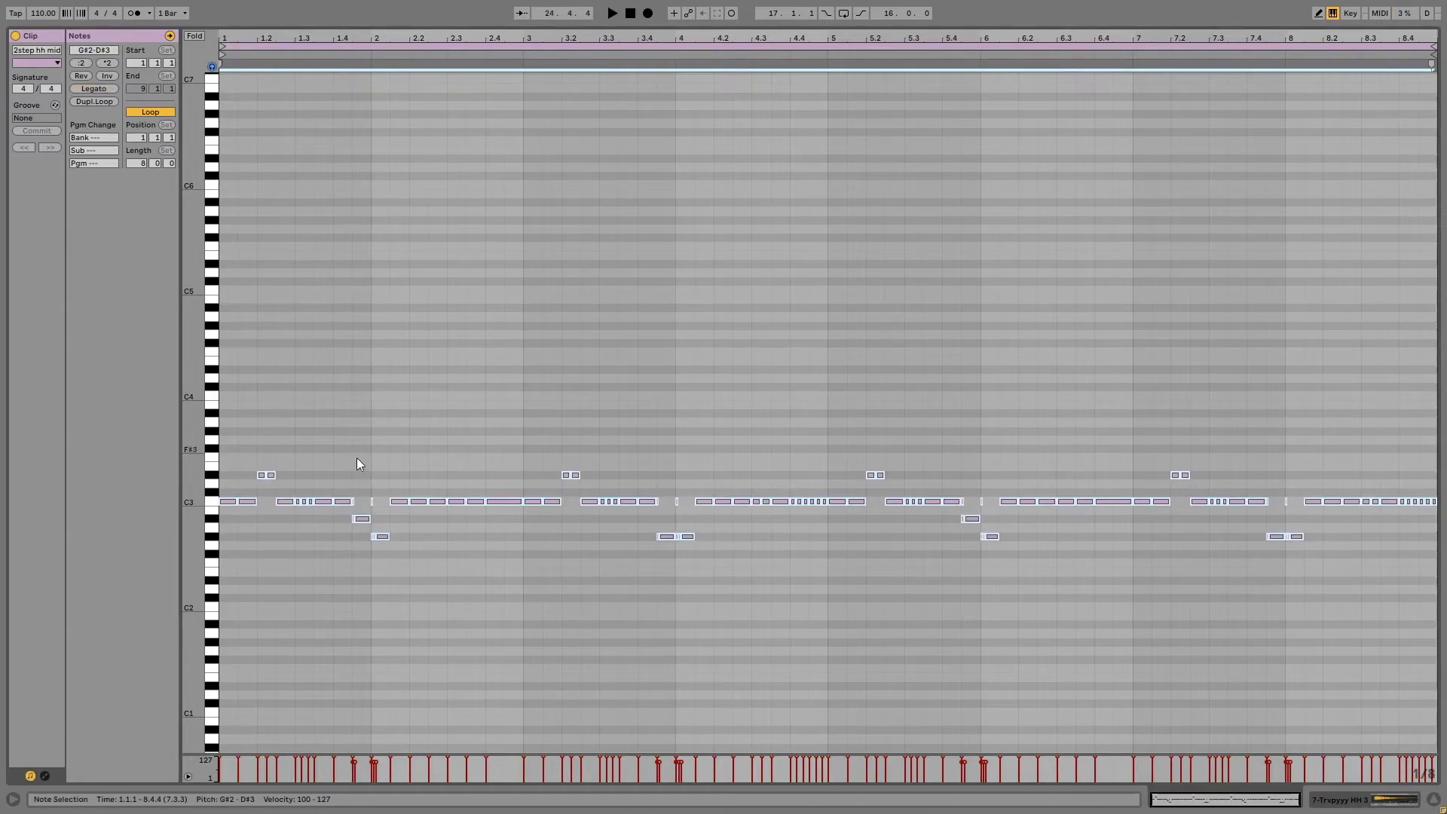
{"action": "left_click", "coordinate": [539, 565]}
{"action": "left_click_drag", "start_coordinate": [341, 42], "coordinate": [336, 75]}
{"action": "left_click_drag", "start_coordinate": [397, 493], "coordinate": [471, 499]}
{"action": "left_click", "coordinate": [458, 488]}
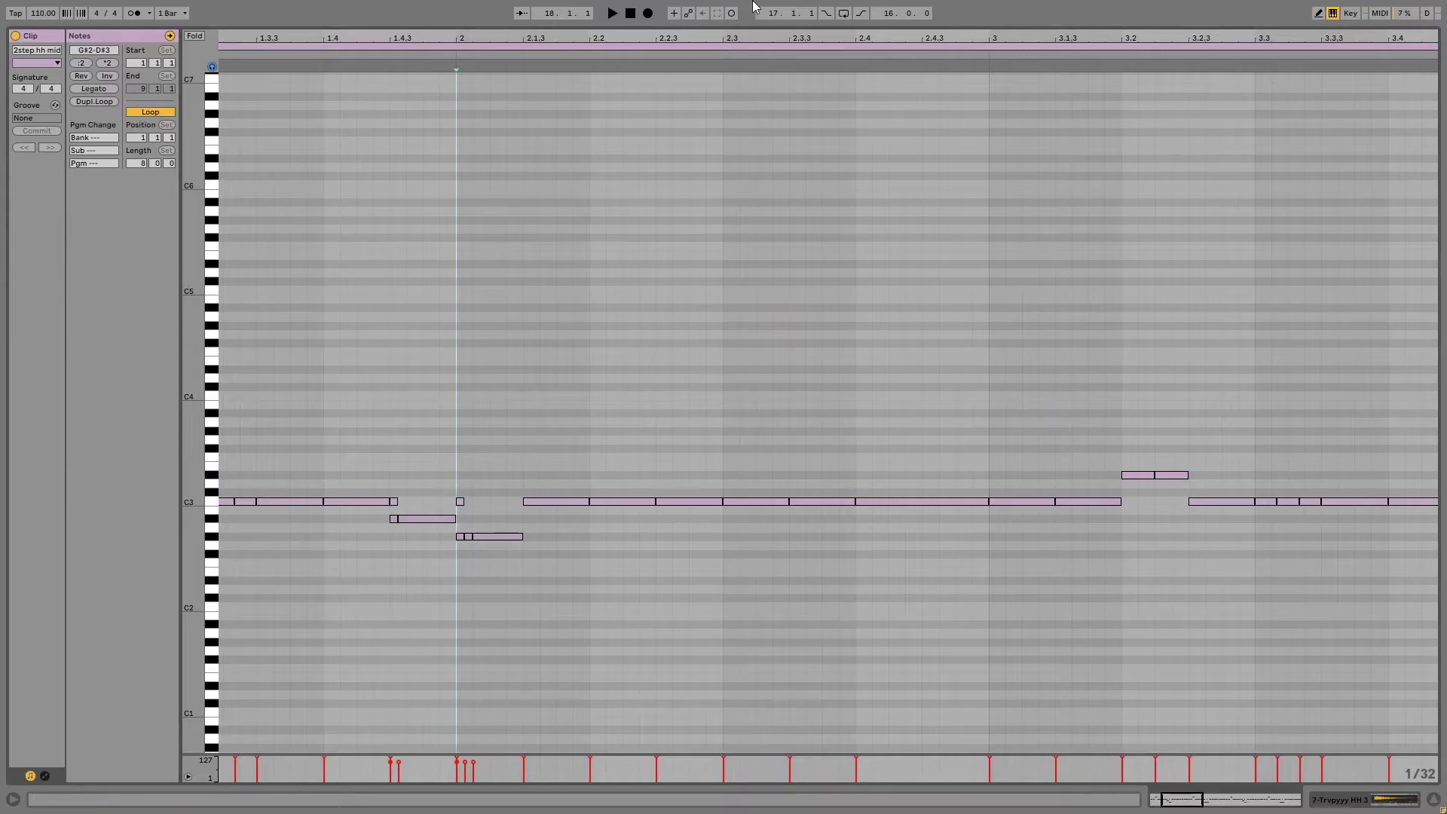
Open the 808 clip of track 8 at bar 17 in the note editor and play its start
{"action": "double_click", "coordinate": [715, 37]}
{"action": "left_click", "coordinate": [523, 283]}
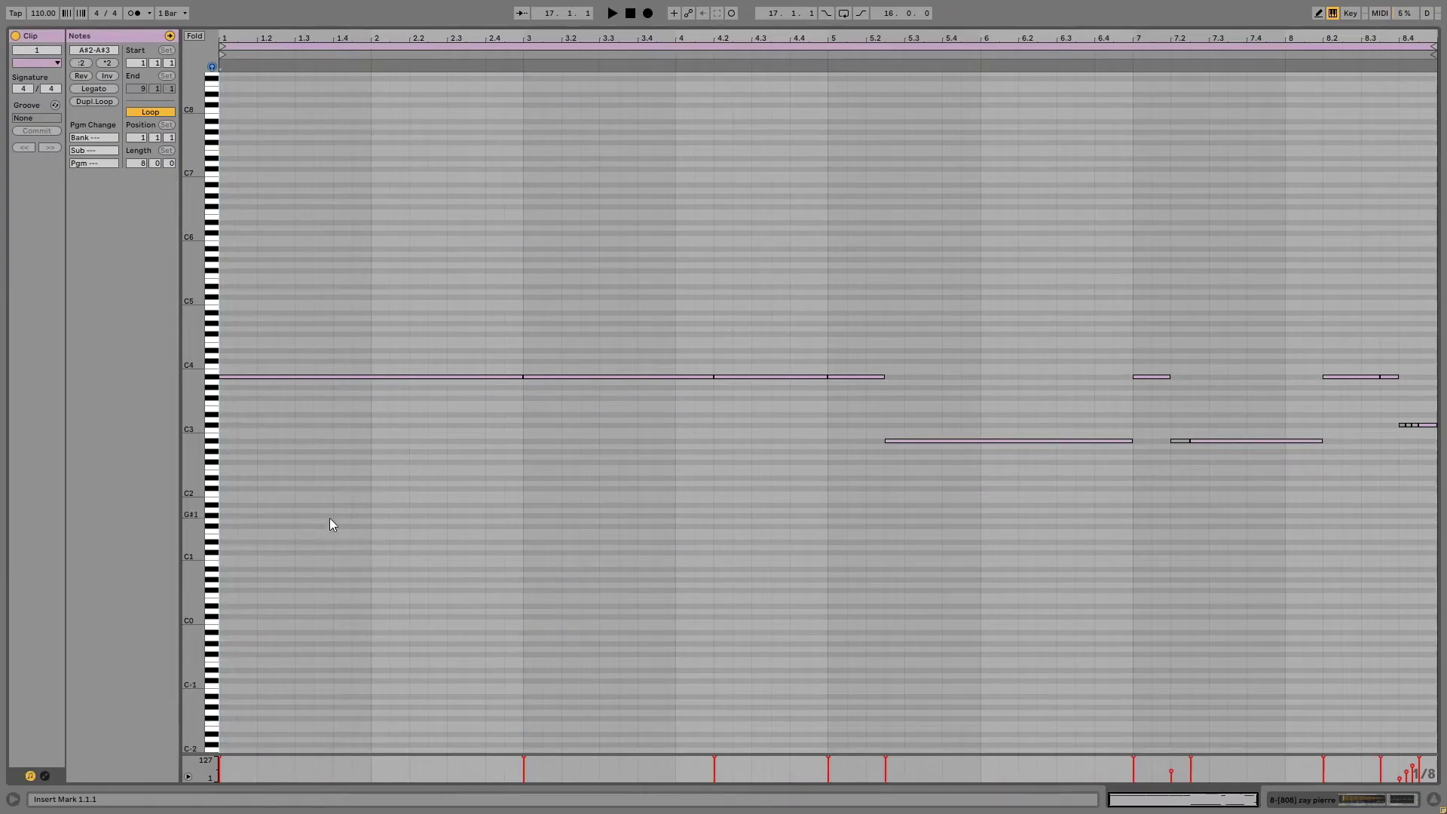
{"action": "left_click_drag", "start_coordinate": [212, 380], "coordinate": [234, 394]}
{"action": "key", "text": "space"}
{"action": "key", "text": "space"}
{"action": "left_click", "coordinate": [470, 38]}
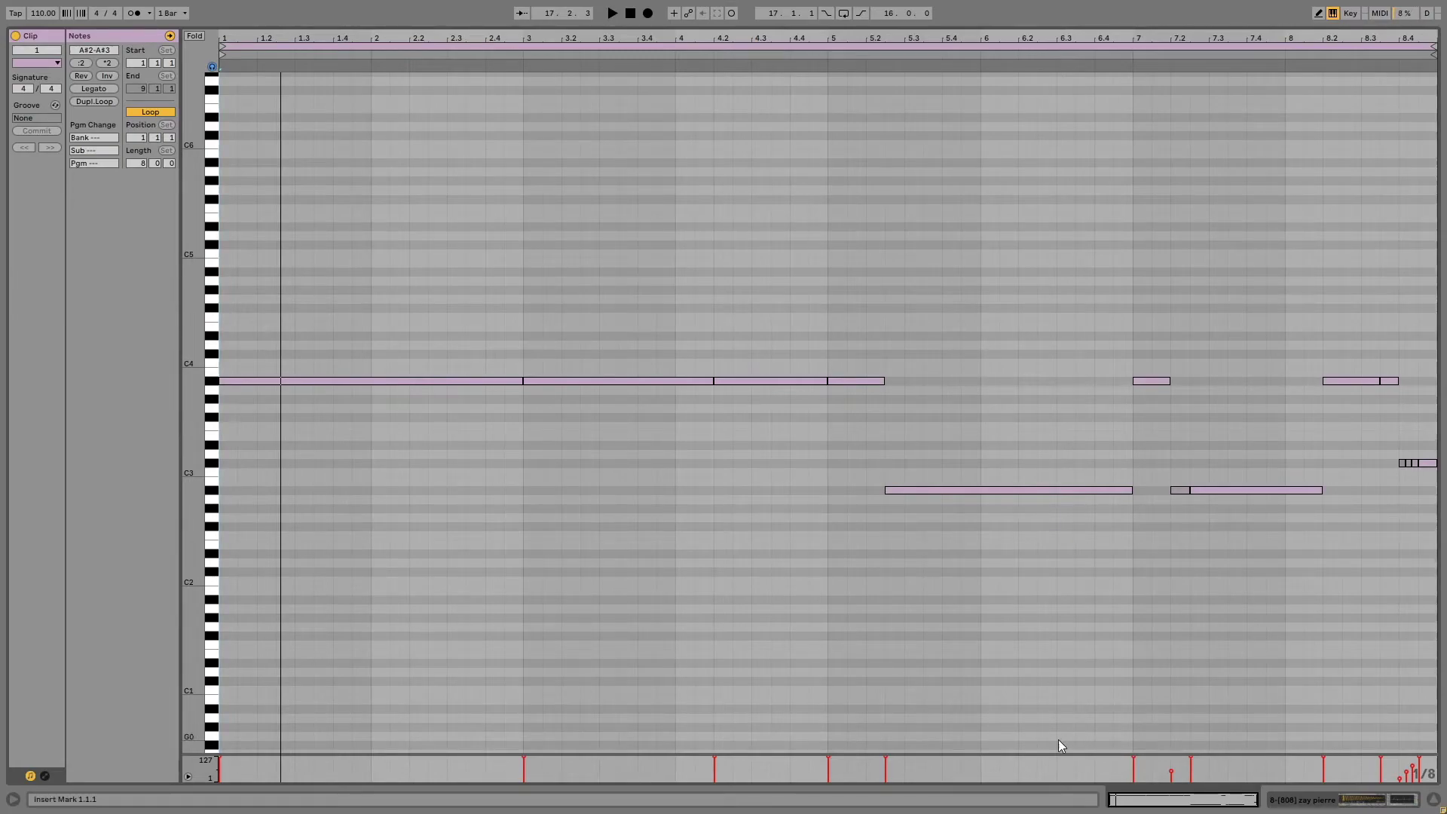
Enlarge the velocity lane of the 808 clip and try lowering the velocity of the long note starting in bar 5
{"action": "left_click_drag", "start_coordinate": [816, 752], "coordinate": [809, 673]}
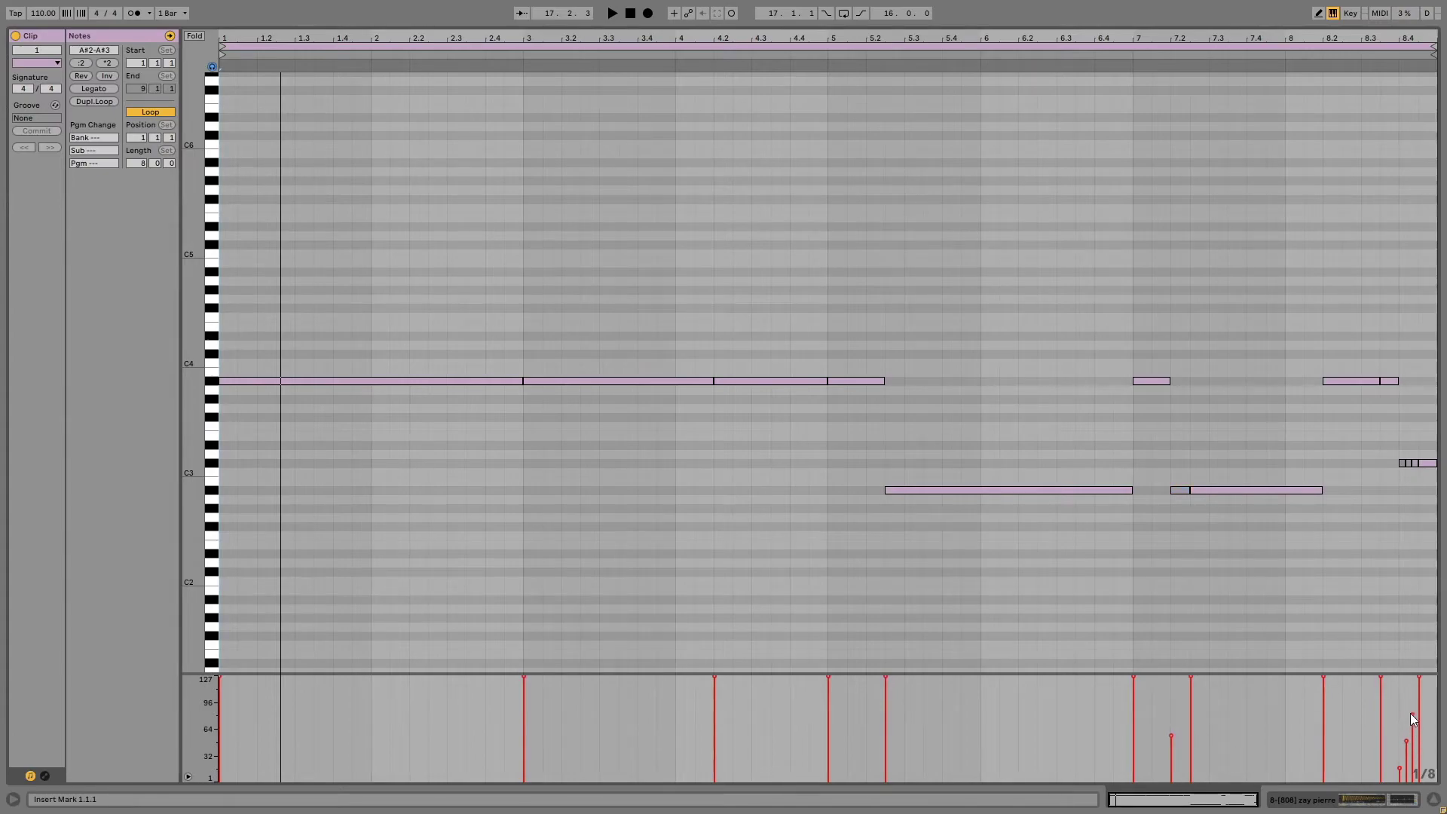
{"action": "left_click", "coordinate": [1164, 693]}
{"action": "left_click", "coordinate": [1281, 708]}
{"action": "left_click", "coordinate": [1285, 708]}
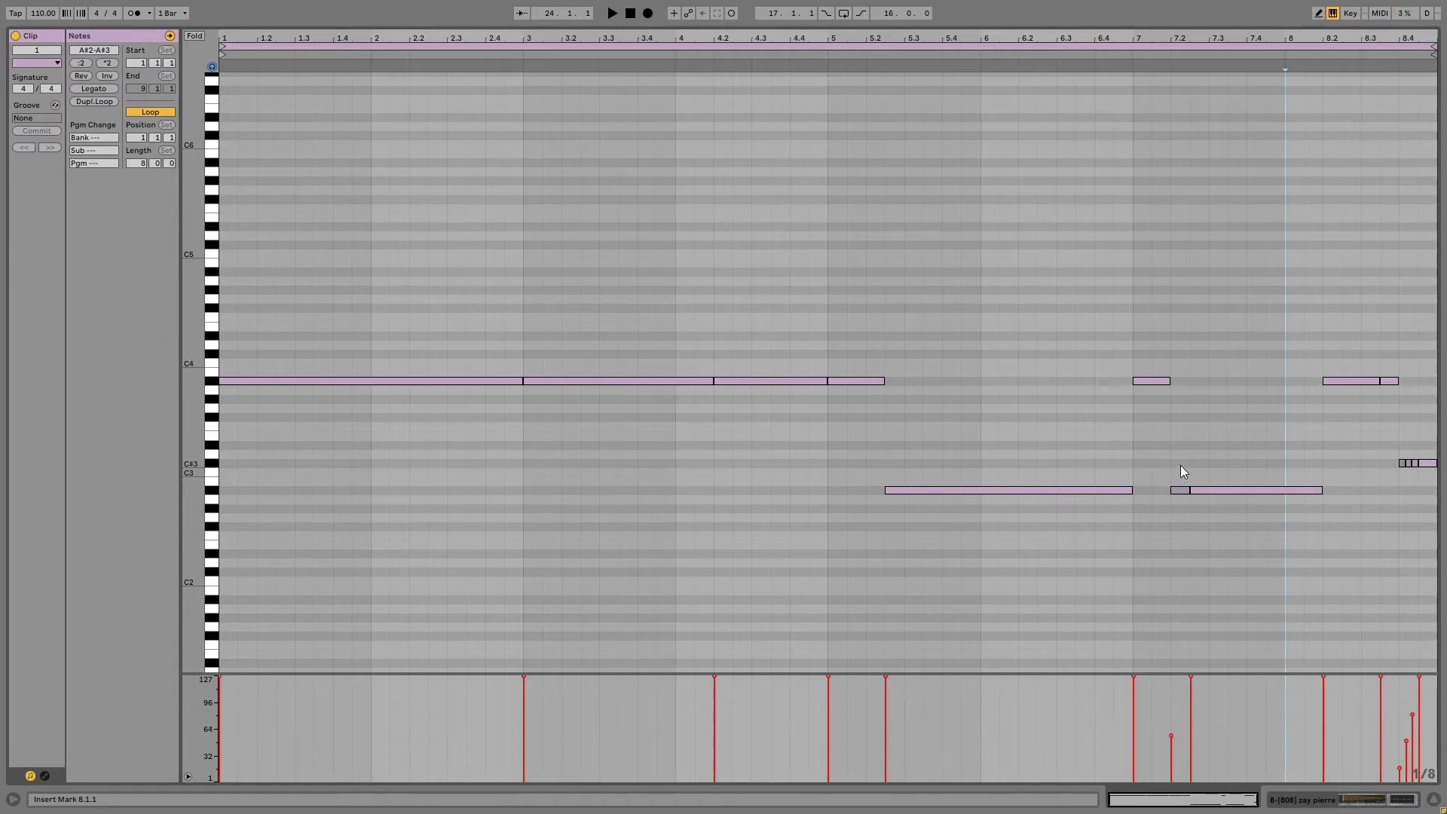
{"action": "left_click_drag", "start_coordinate": [1180, 465], "coordinate": [1186, 493]}
{"action": "left_click_drag", "start_coordinate": [1337, 335], "coordinate": [1345, 409]}
{"action": "left_click_drag", "start_coordinate": [1059, 426], "coordinate": [1053, 520]}
{"action": "left_click_drag", "start_coordinate": [884, 678], "coordinate": [884, 715]}
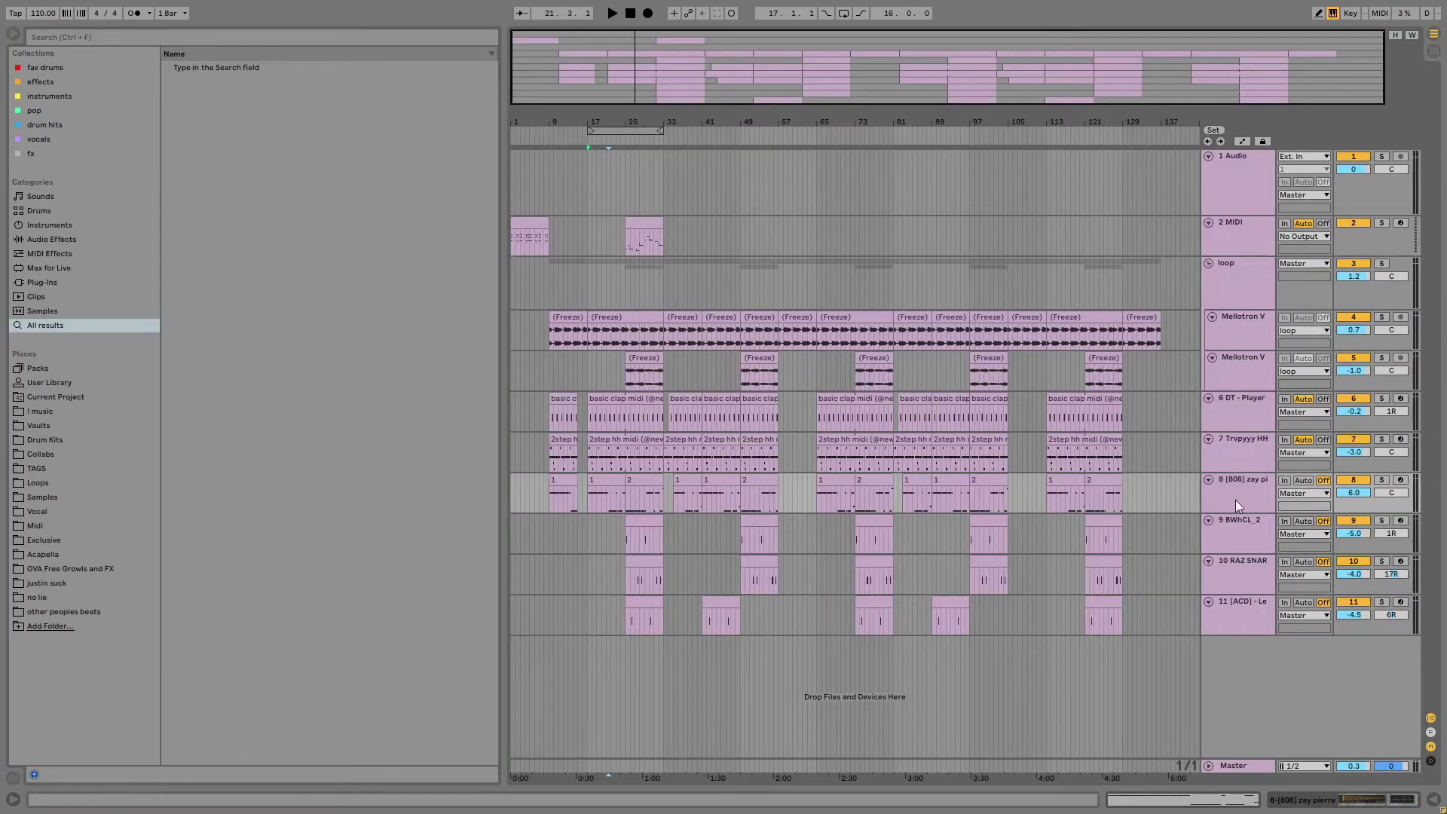
Show the devices of the 808 track and examine the sampler's control settings
{"action": "double_click", "coordinate": [1236, 500]}
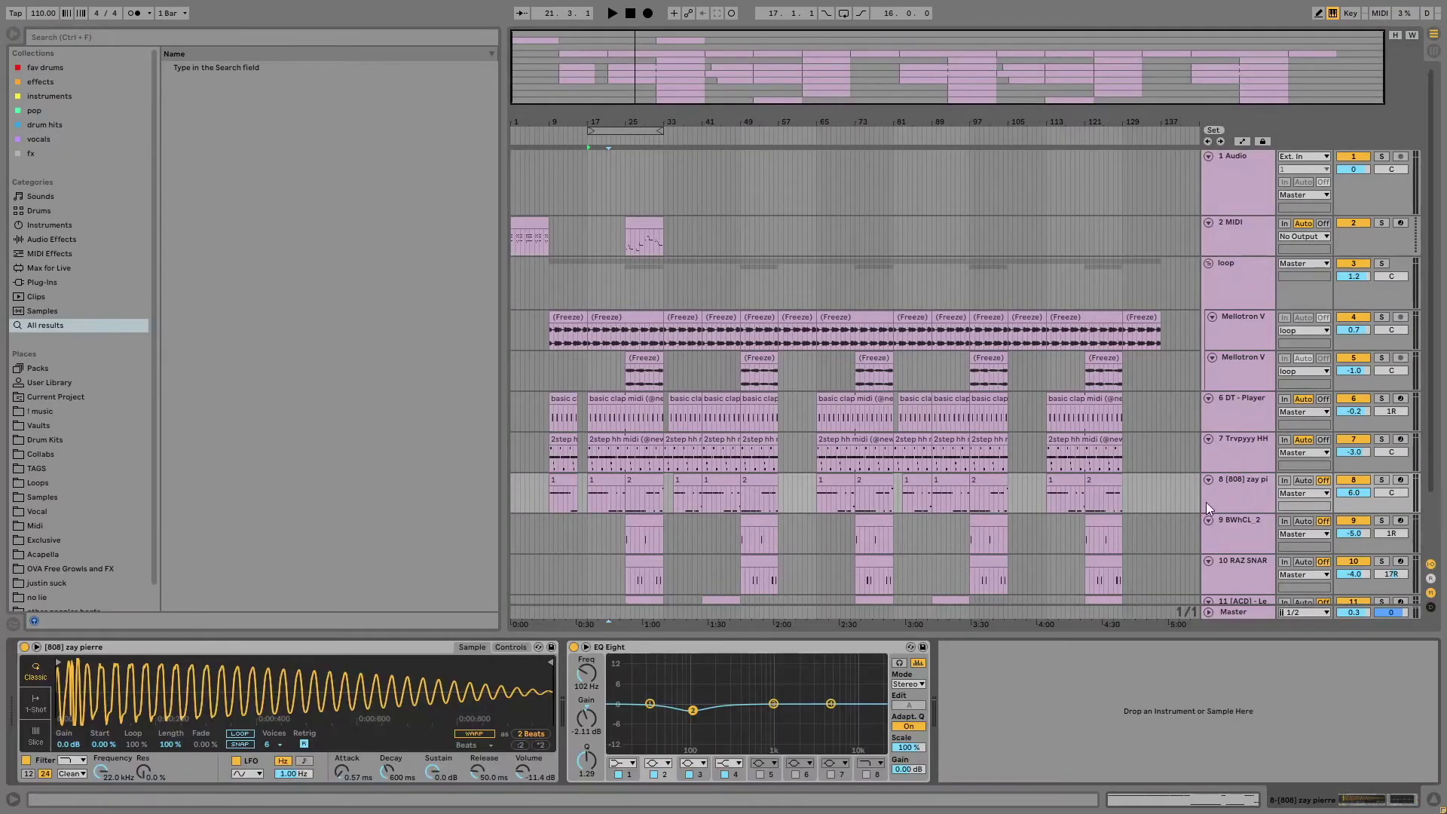
{"action": "left_click", "coordinate": [513, 648]}
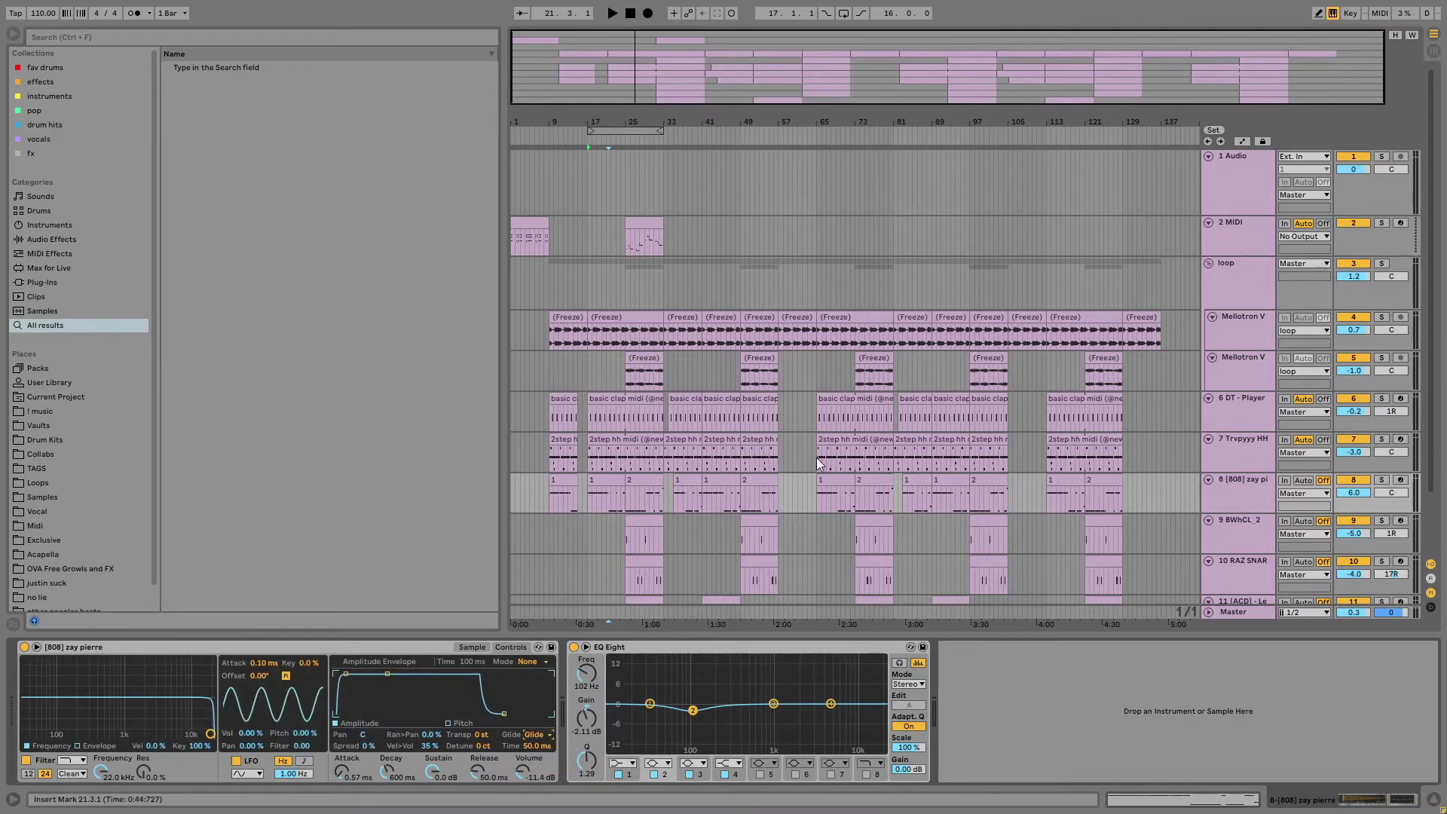
Reopen the 808 clip at bar 17, add an A#4 note at 3.1.3 during playback, and return to the arrangement
{"action": "double_click", "coordinate": [638, 471]}
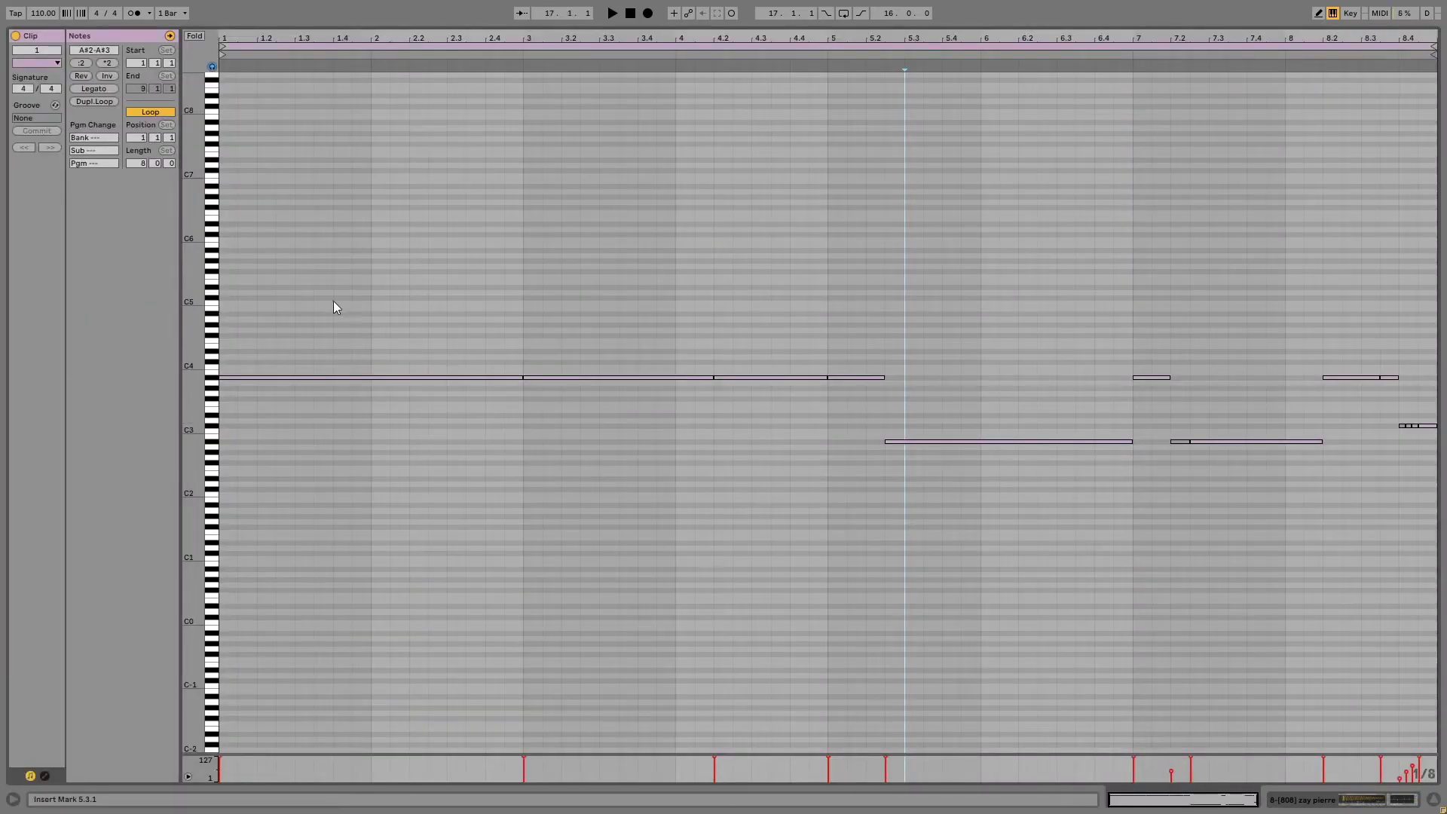
{"action": "key", "text": "space"}
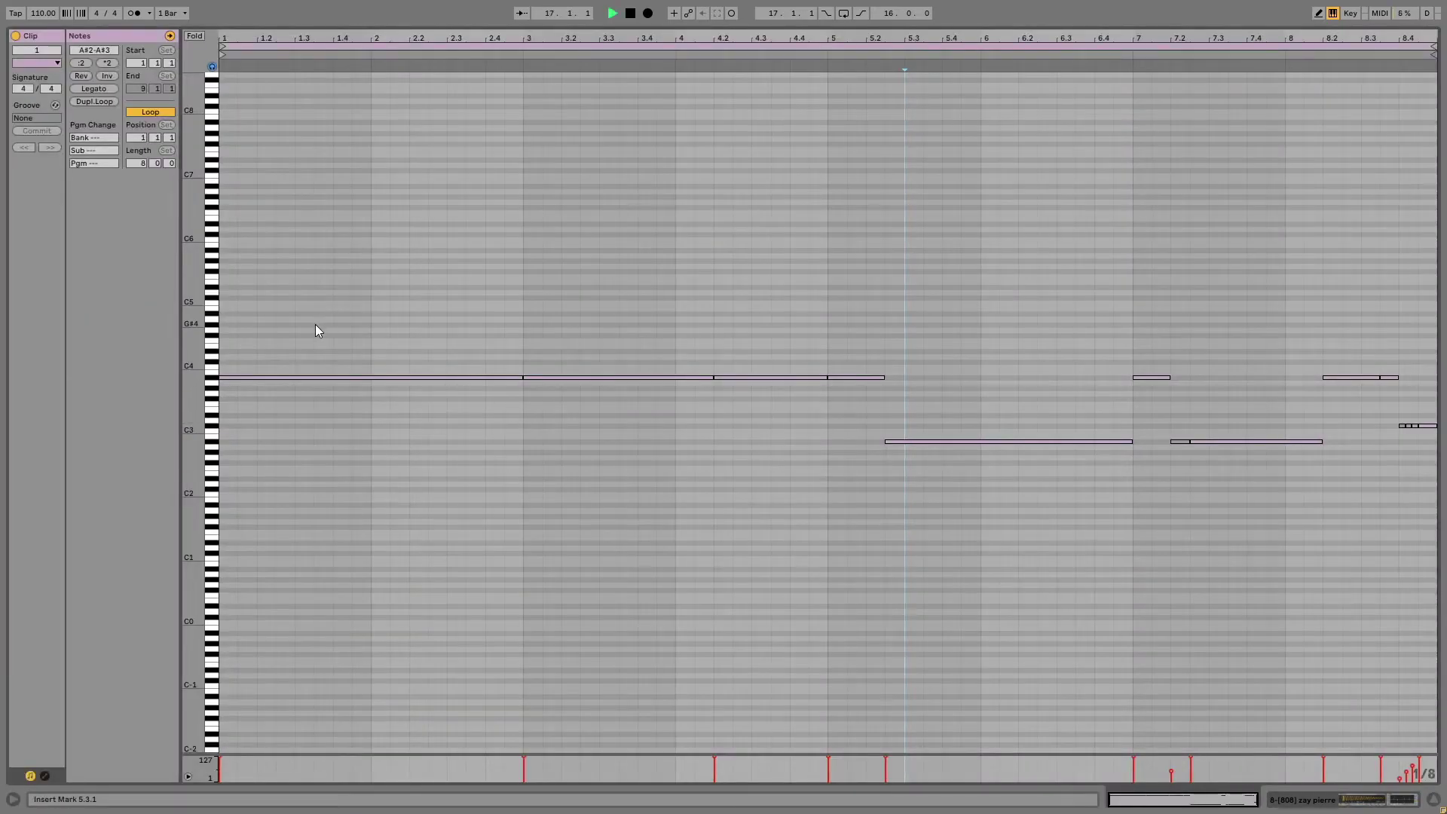
{"action": "double_click", "coordinate": [548, 313]}
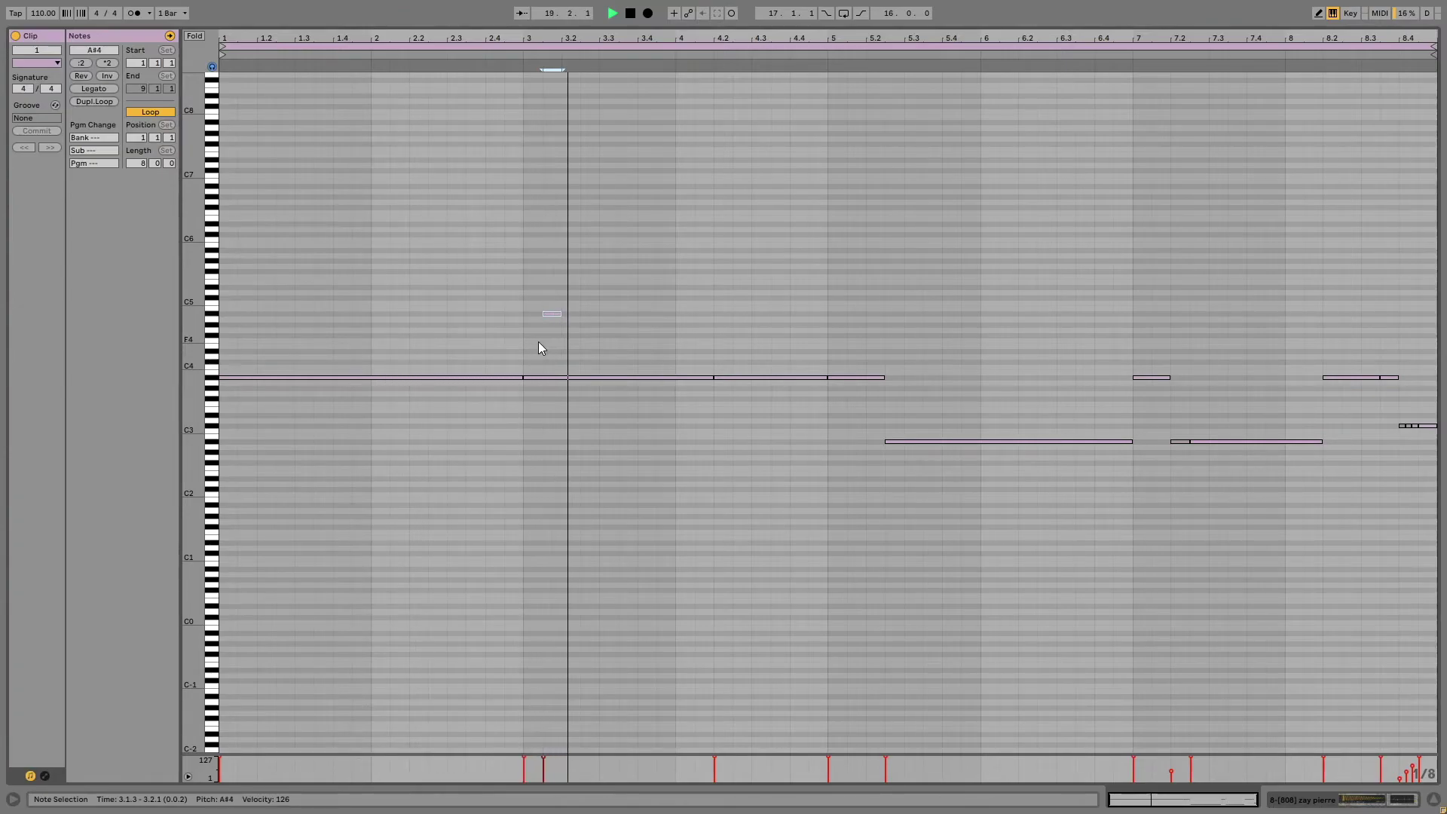
{"action": "key", "text": "space"}
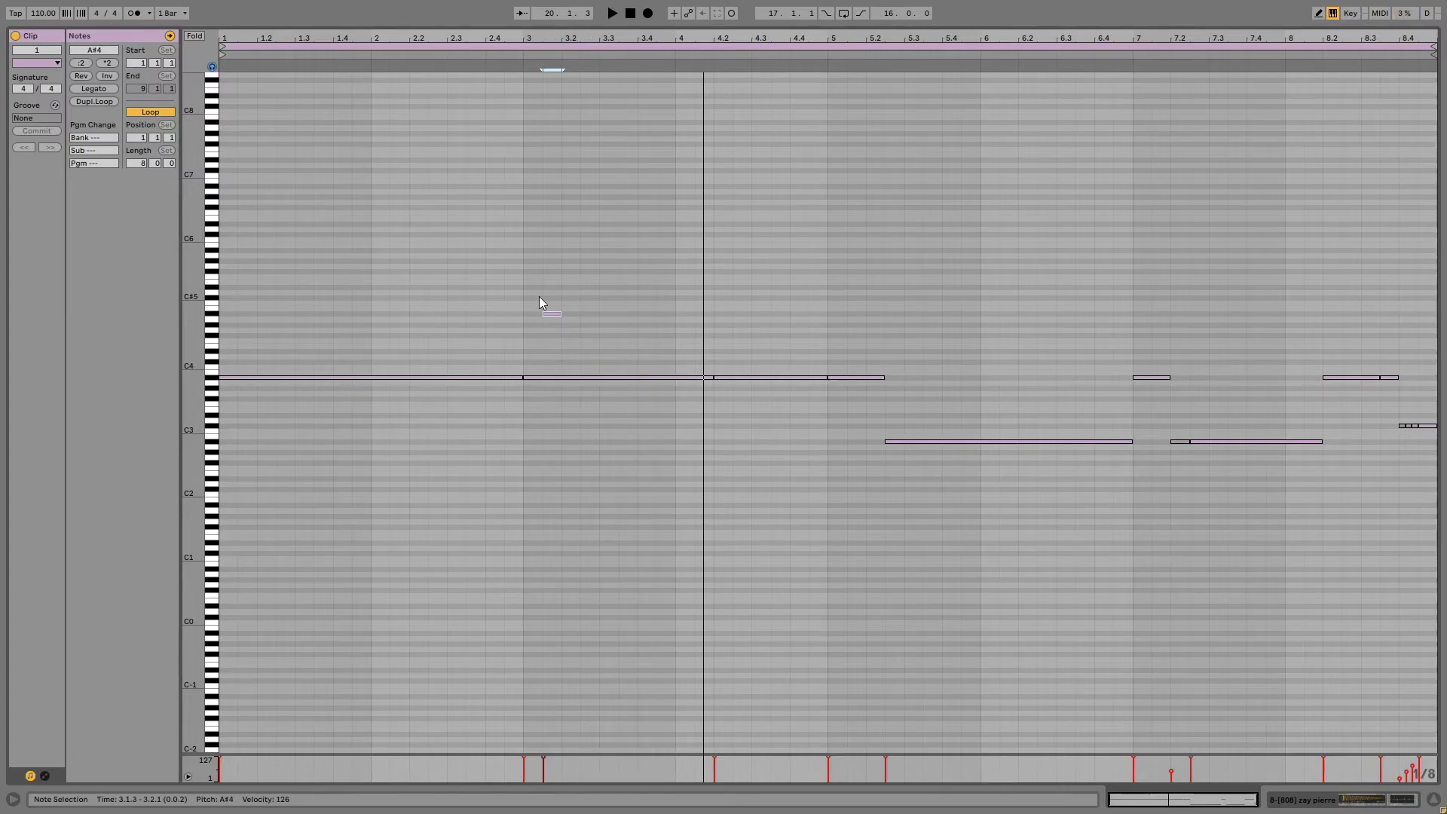
{"action": "key", "text": "Tab"}
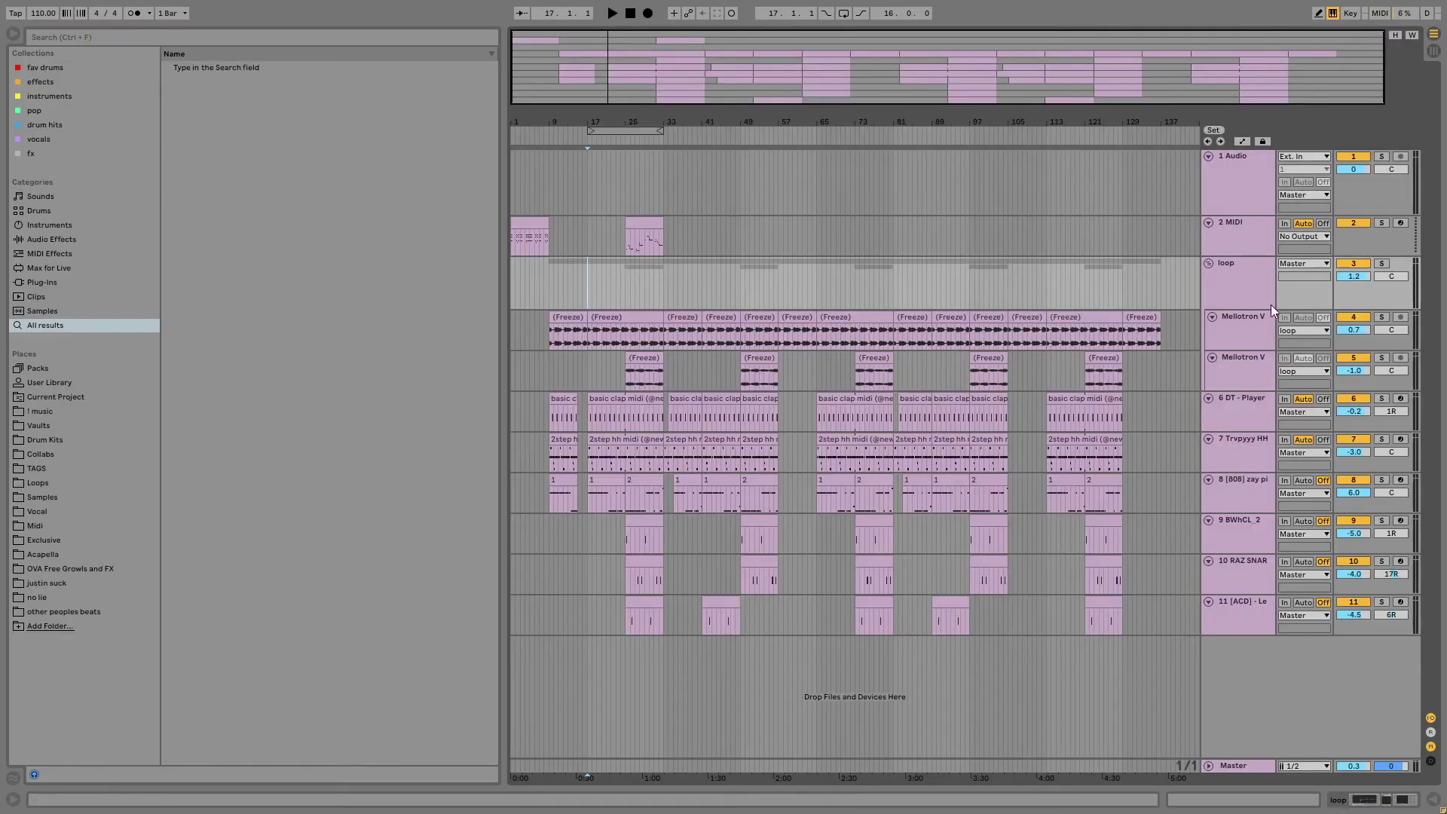
Try grouping the DT - Player and hi-hat tracks (6 and 7) into a new group track
{"action": "left_click", "coordinate": [1227, 282]}
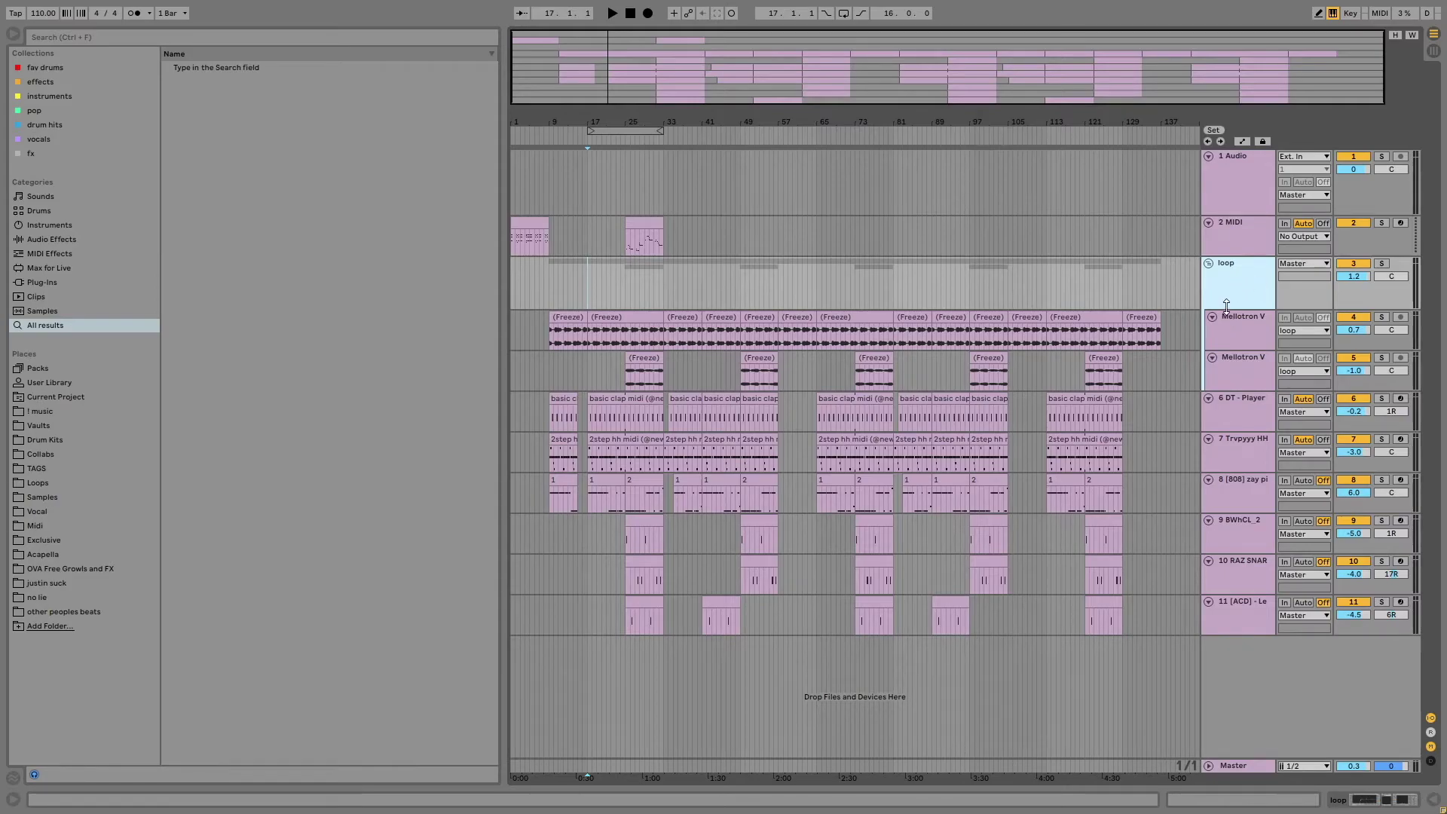
{"action": "left_click", "coordinate": [1233, 408]}
{"action": "left_click", "coordinate": [1237, 462], "text": "shift"}
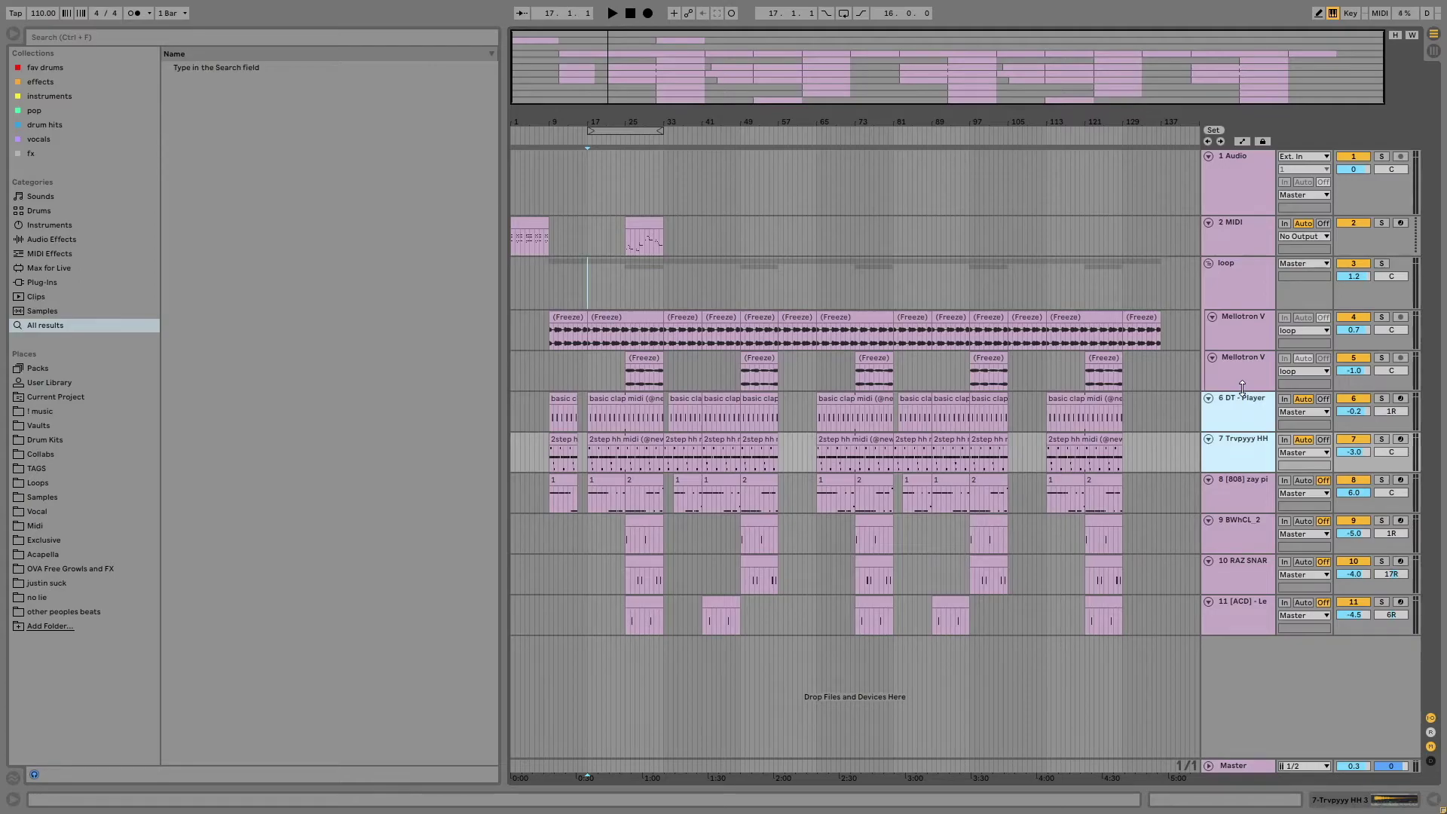
{"action": "left_click", "coordinate": [1243, 407]}
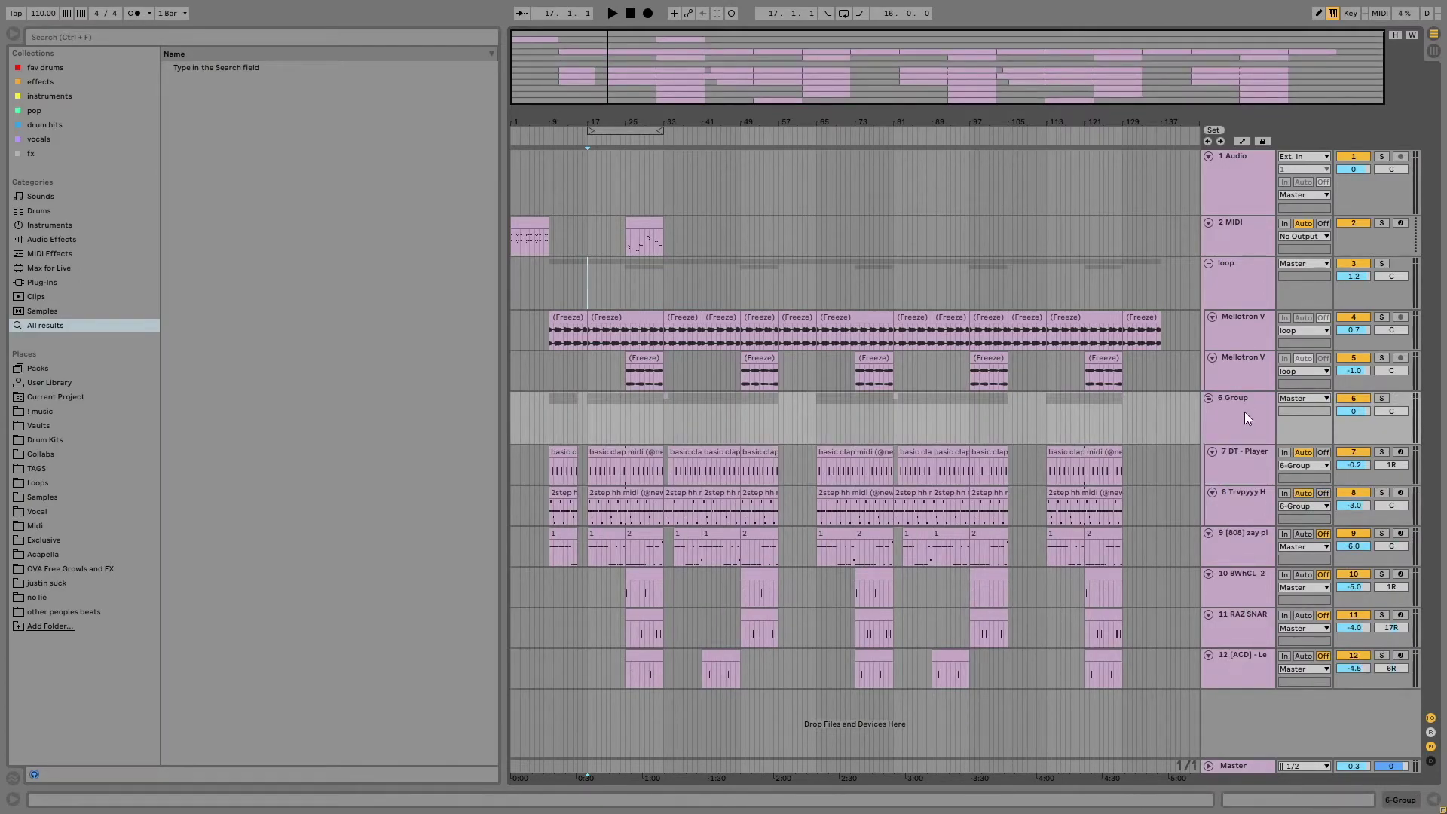
Examine the effect chain on the loop group and the devices on its Mellotron tracks and the DT - Player track
{"action": "left_click", "coordinate": [1240, 278]}
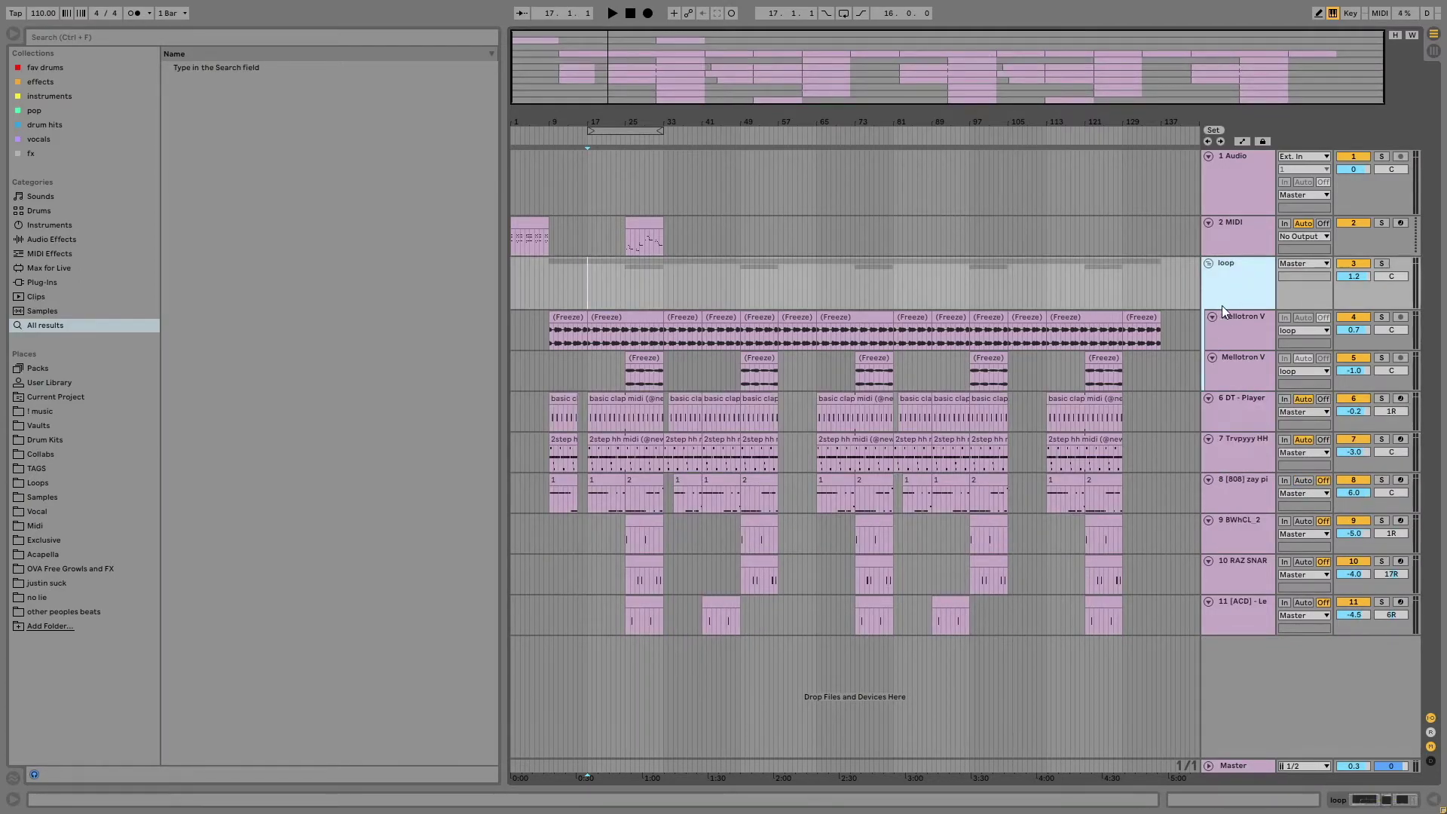
{"action": "double_click", "coordinate": [1231, 285]}
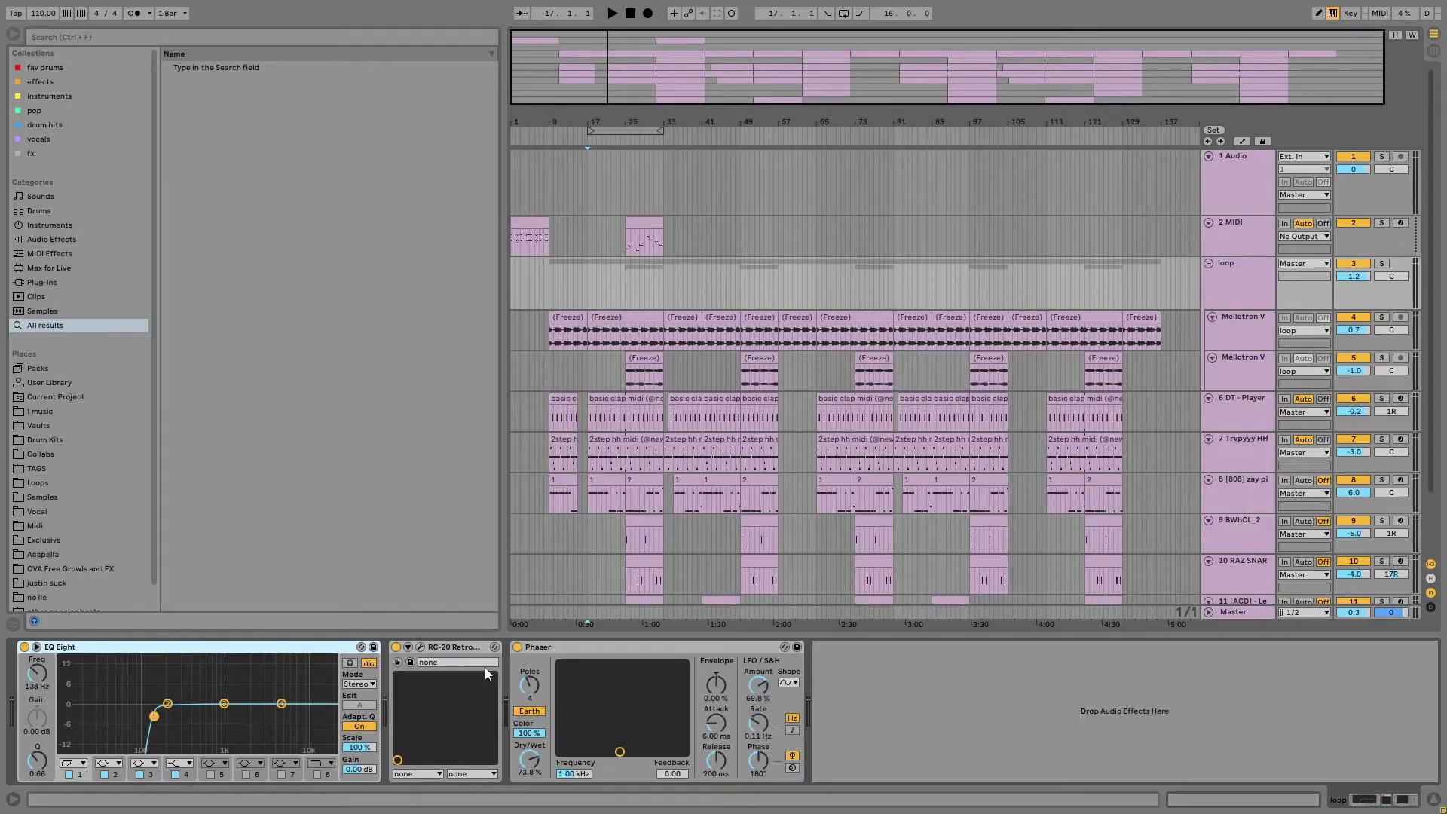
{"action": "left_click", "coordinate": [1239, 332]}
{"action": "left_click", "coordinate": [1237, 368]}
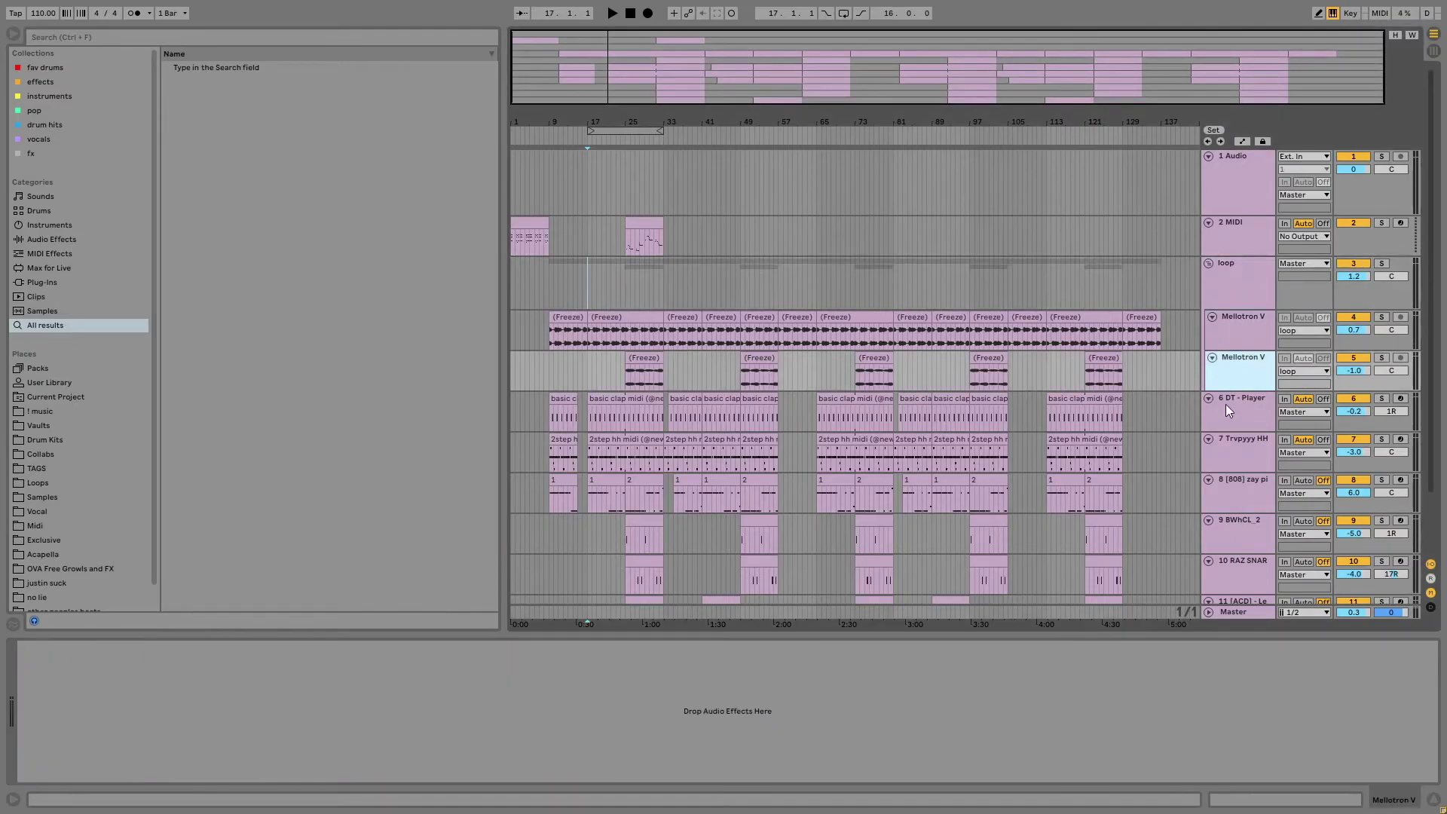
{"action": "left_click", "coordinate": [1227, 410]}
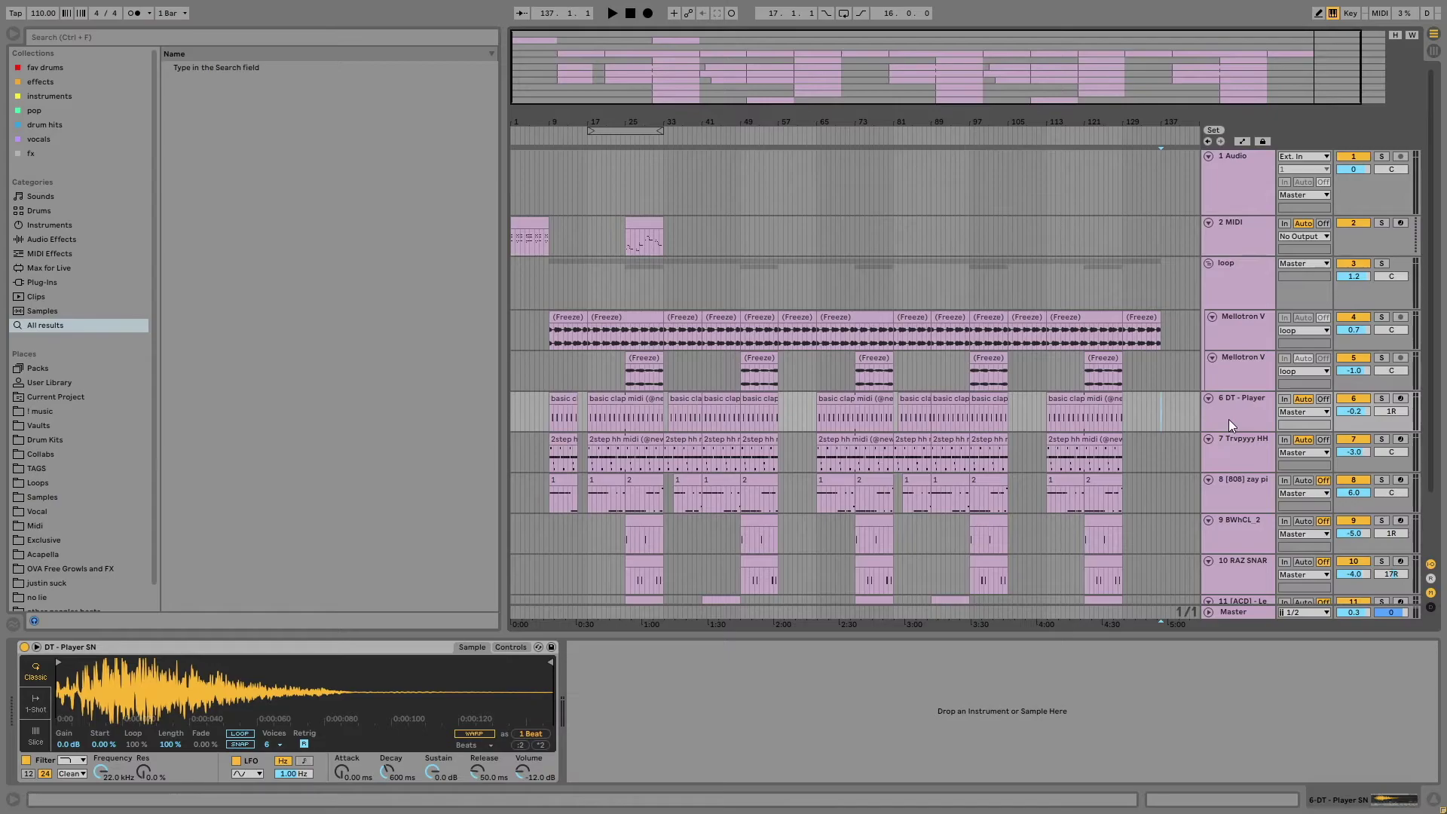
Try grouping tracks 6 to 9, from DT - Player through BWhCL_2, into one group track
{"action": "left_click_drag", "start_coordinate": [1229, 418], "coordinate": [1231, 540]}
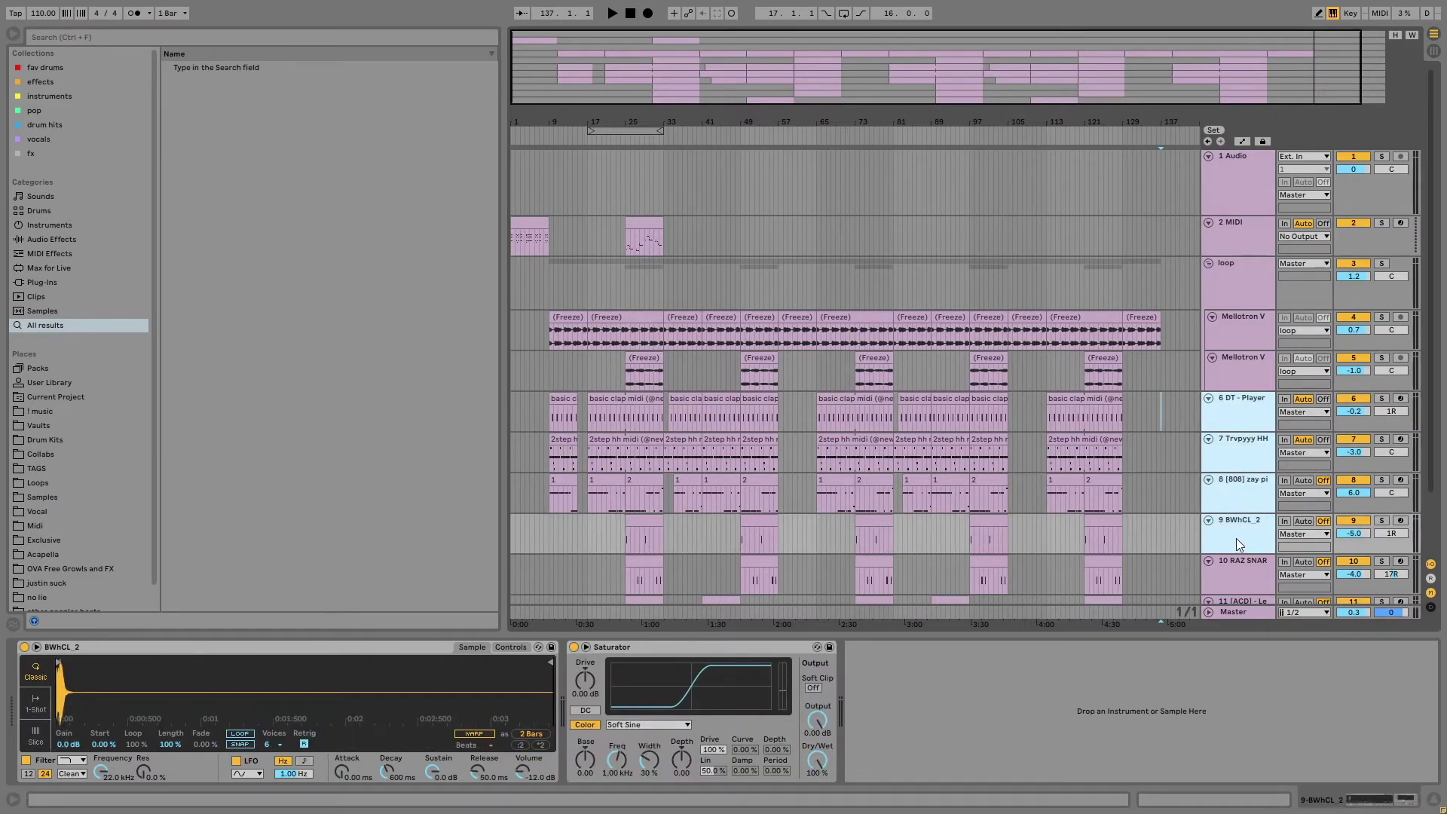
{"action": "key", "text": "ctrl+g"}
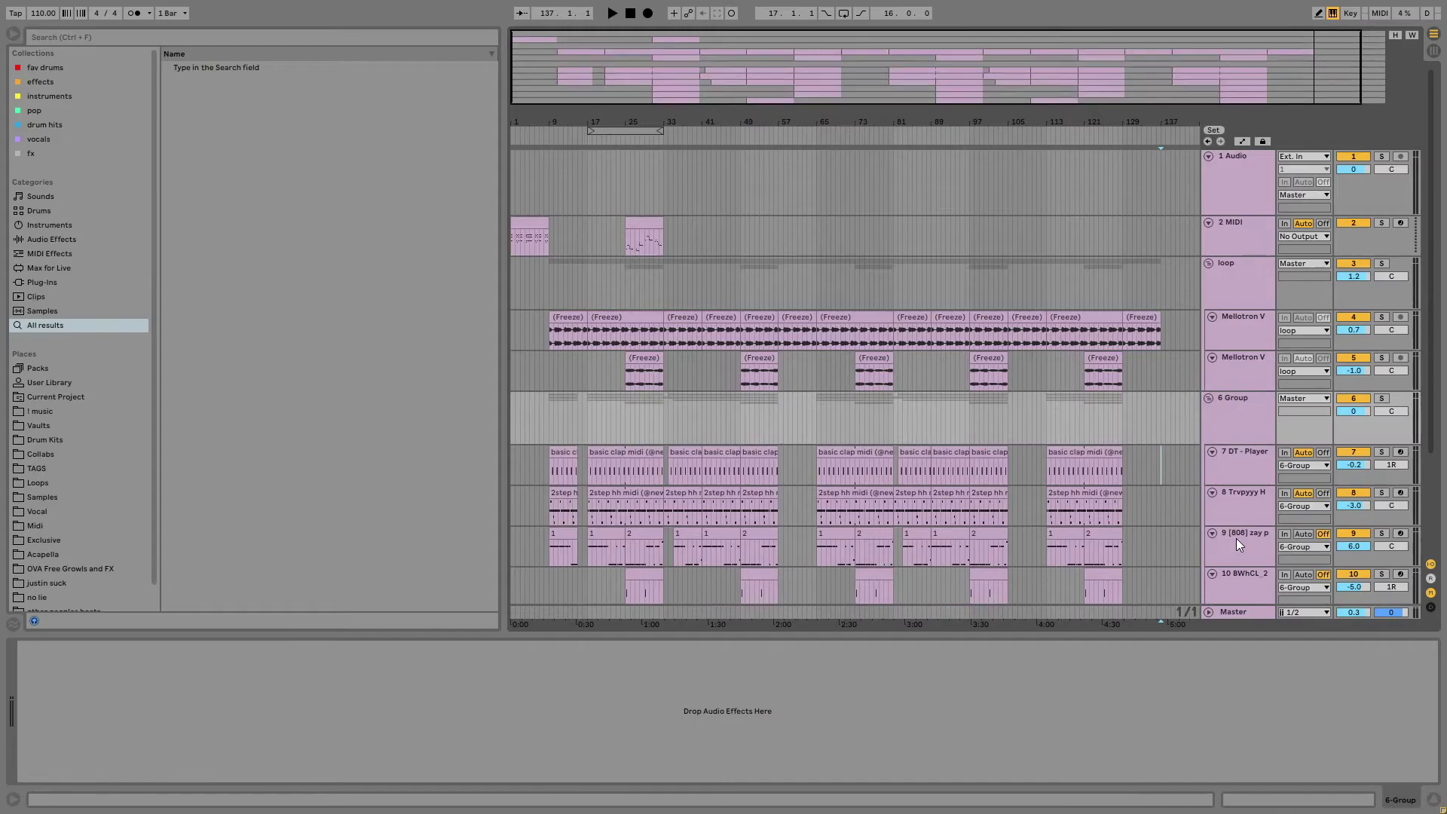
{"action": "left_click", "coordinate": [1237, 418]}
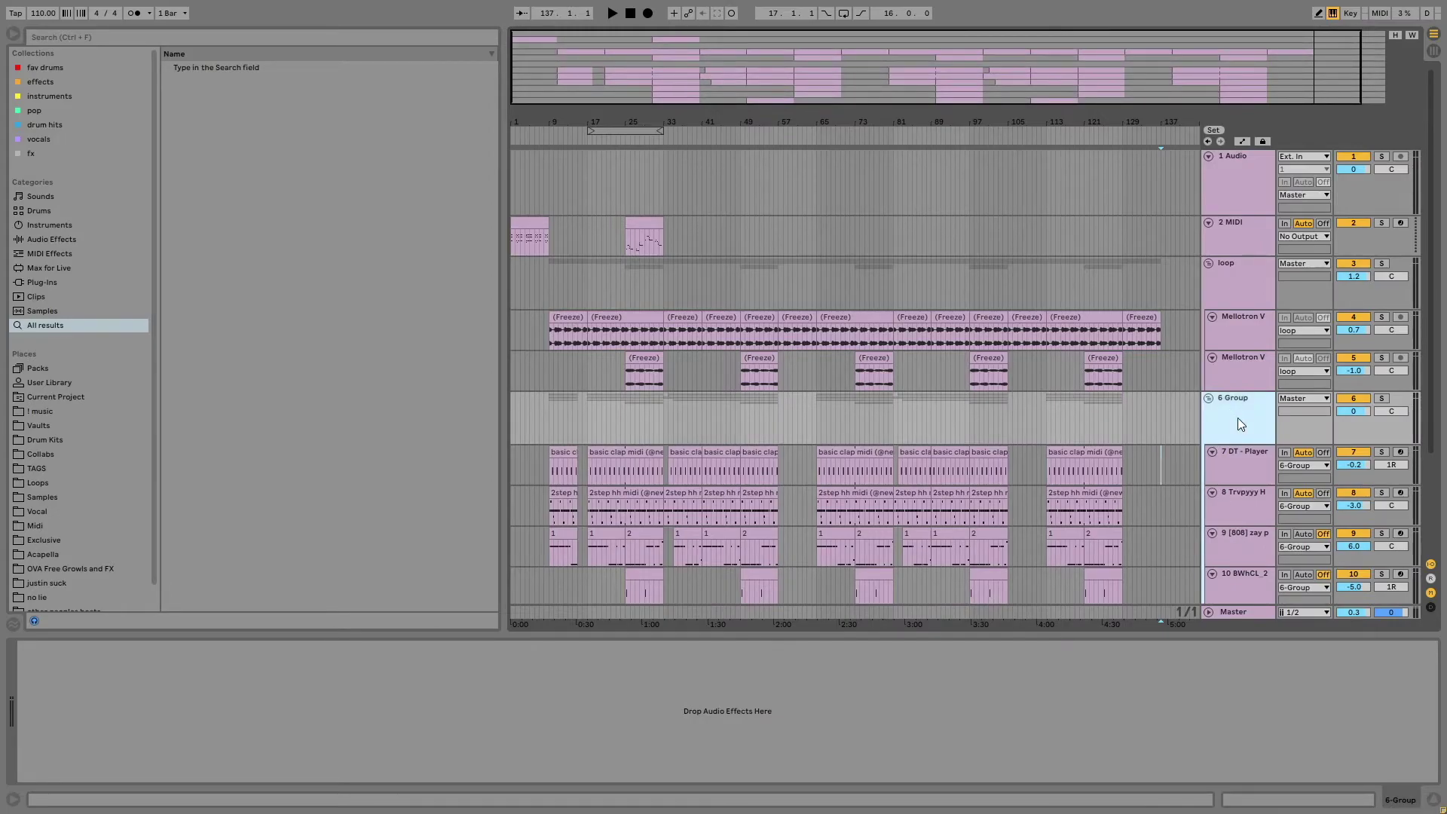
{"action": "key", "text": "Return"}
{"action": "left_click", "coordinate": [1274, 452]}
{"action": "key", "text": "ctrl+z"}
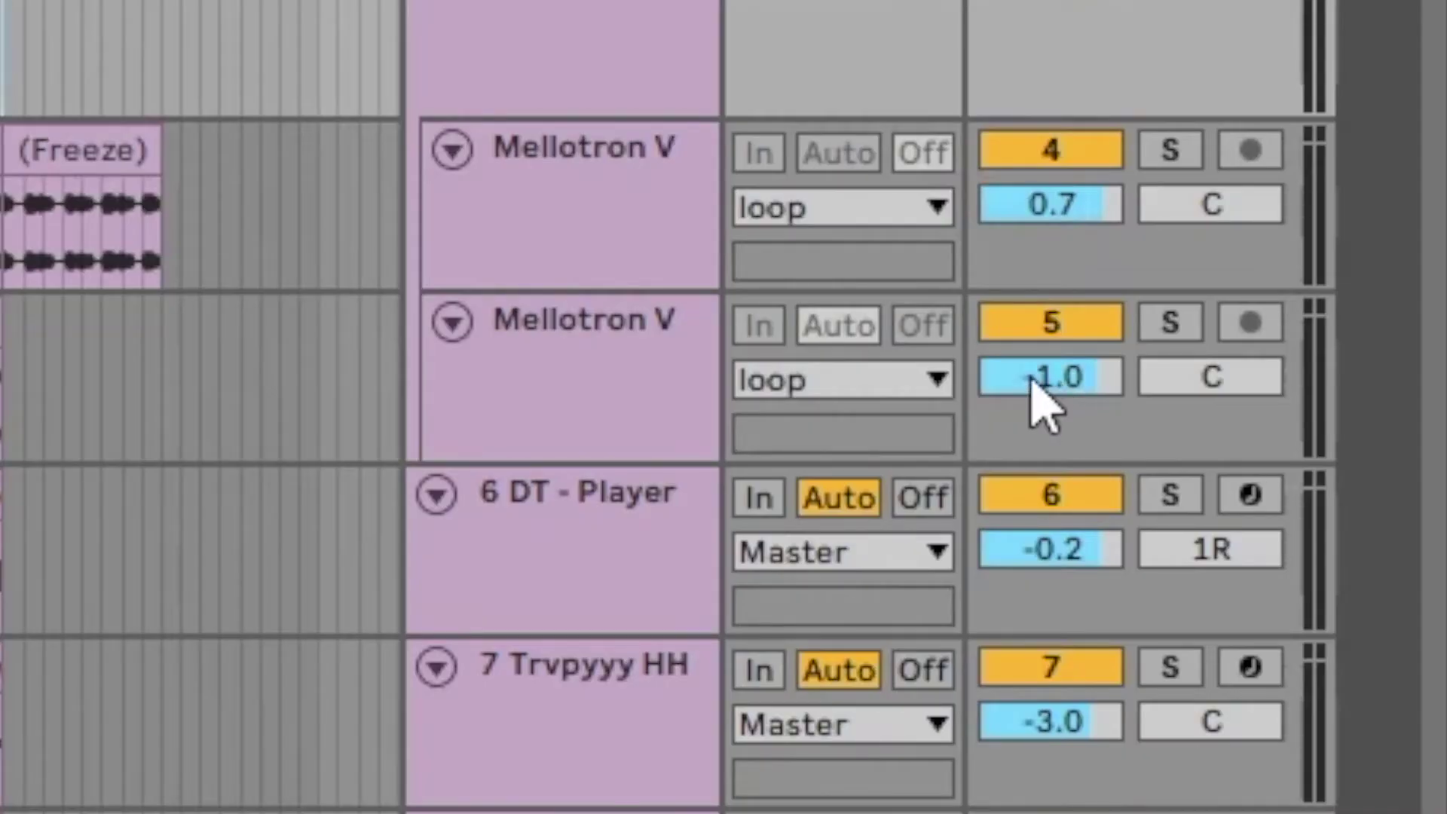
Mute and unmute the first Mellotron track in the loop group during playback, and solo and unsolo it
{"action": "left_click", "coordinate": [1052, 150]}
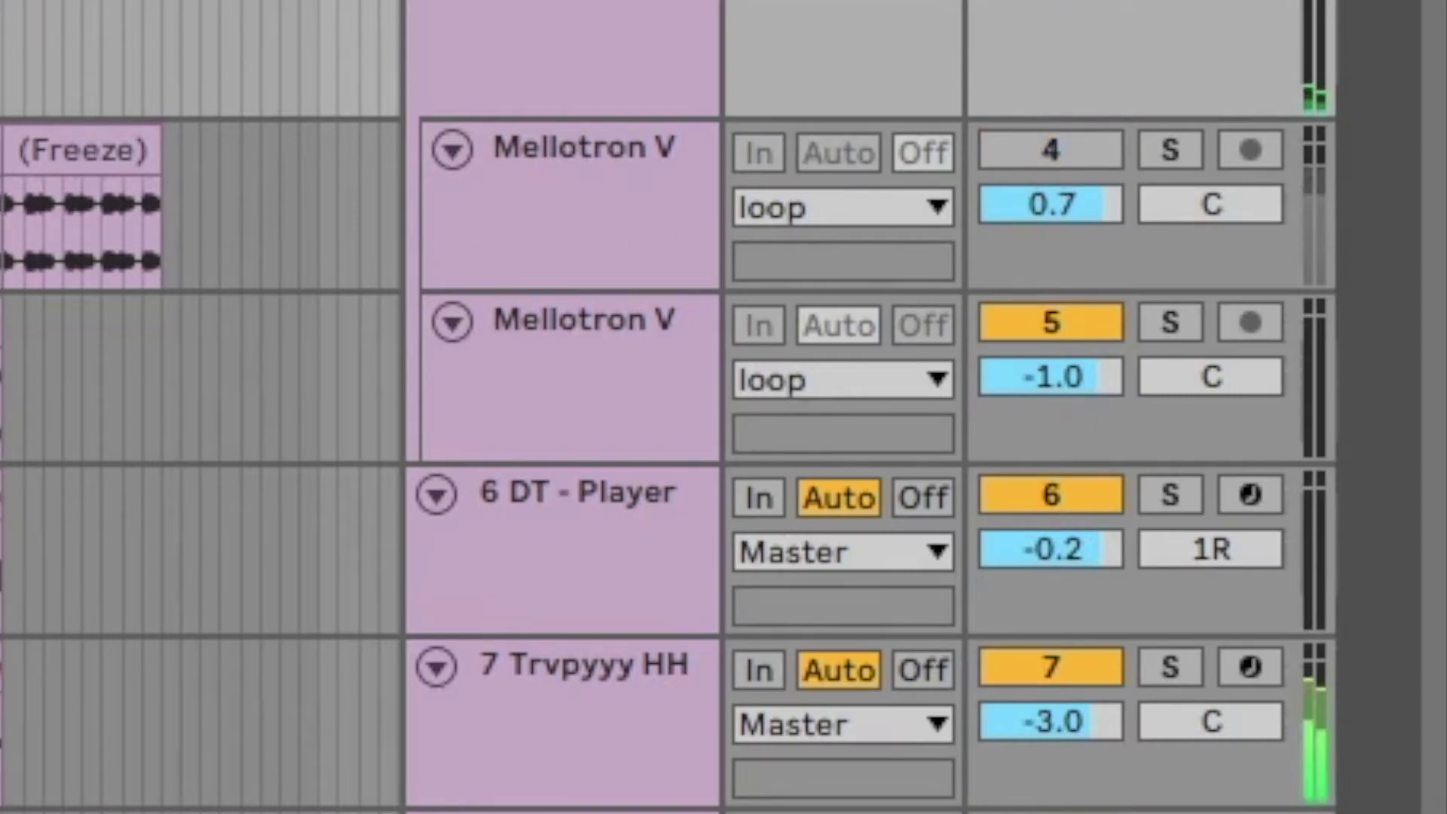
{"action": "left_click", "coordinate": [1068, 157]}
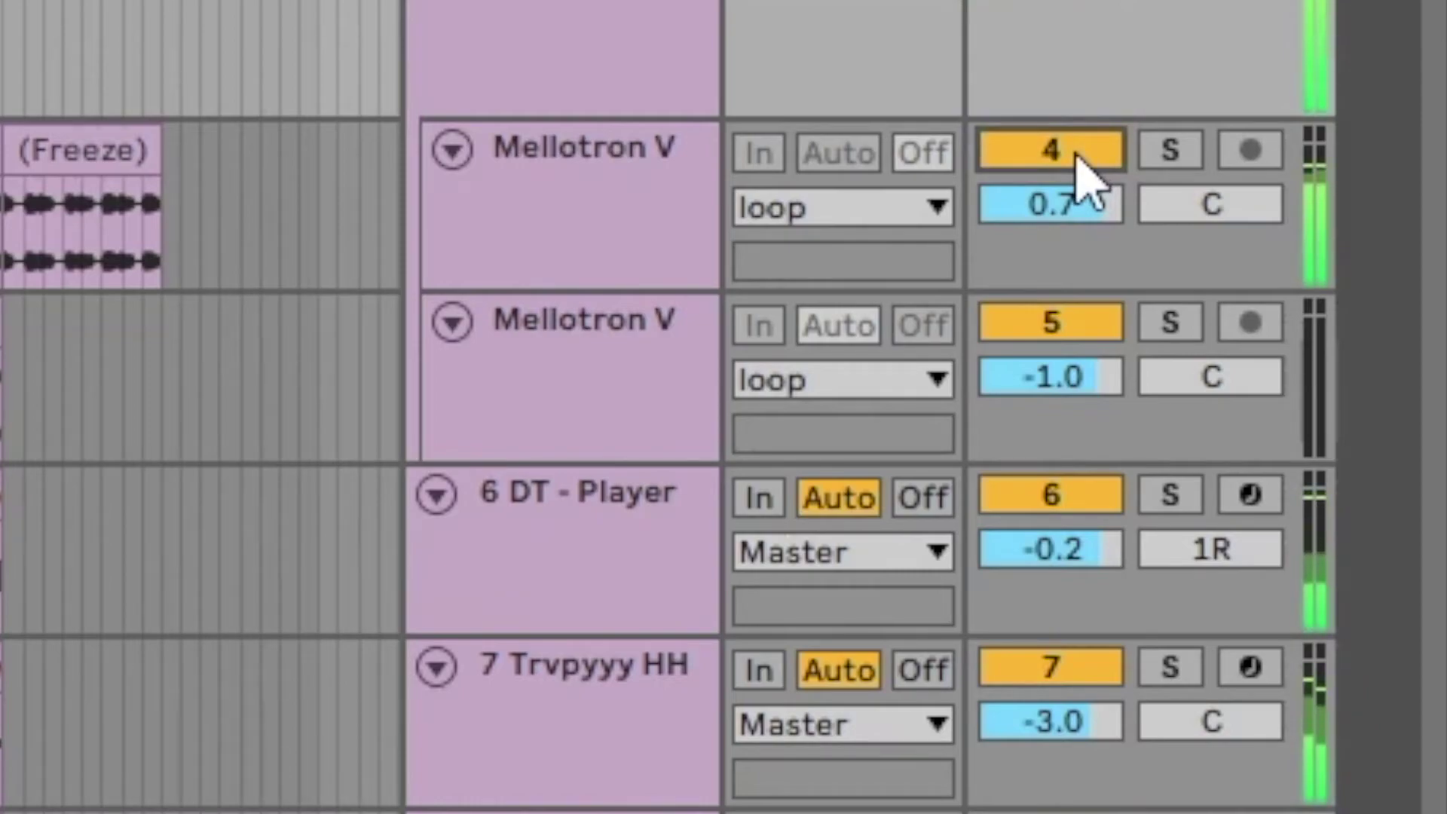
{"action": "left_click", "coordinate": [1164, 151]}
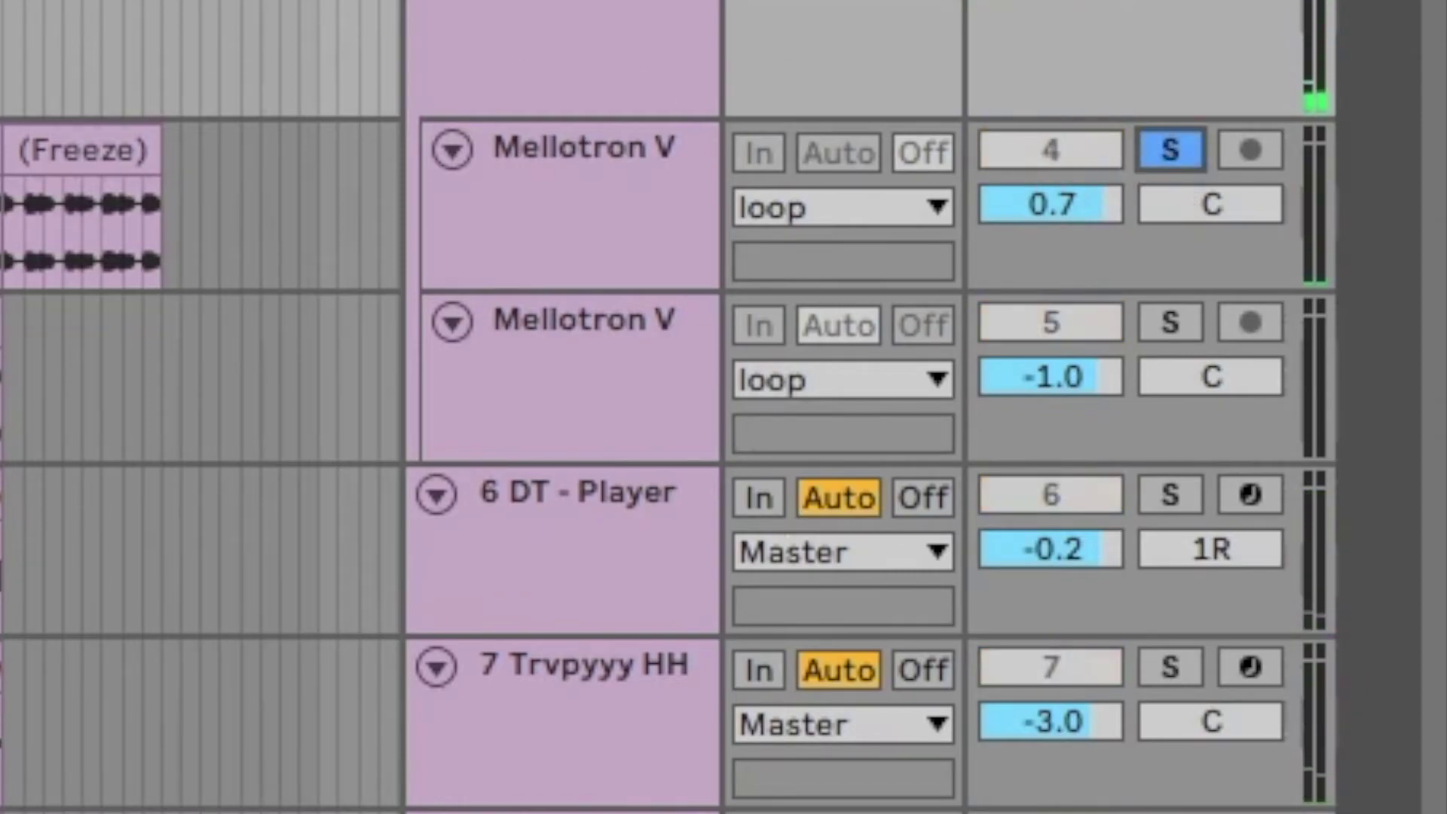
{"action": "left_click", "coordinate": [1183, 154]}
Try panning the first Mellotron track to 9R and return its pan to center
{"action": "left_click_drag", "start_coordinate": [1209, 204], "coordinate": [1209, 192]}
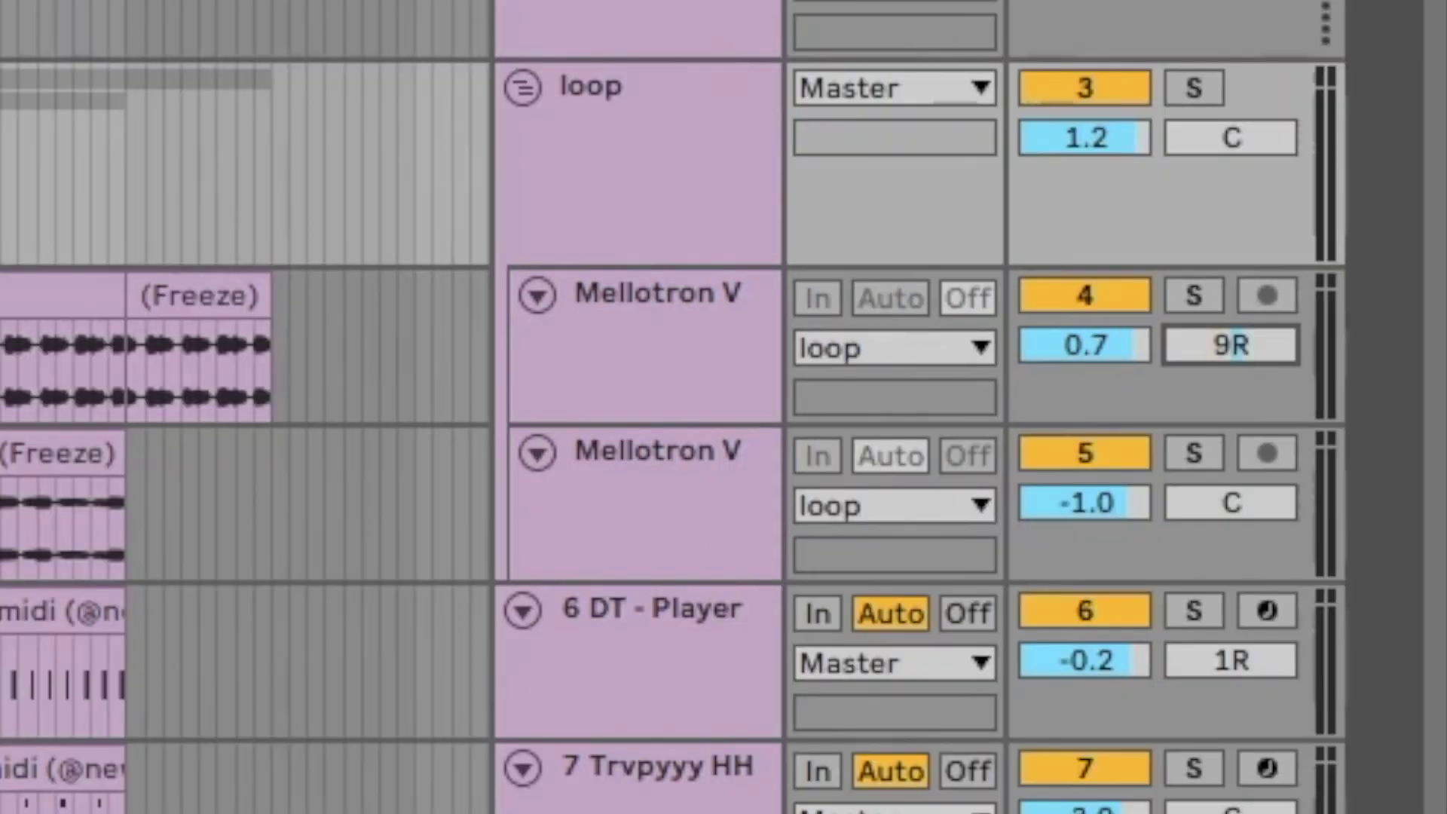
{"action": "mouse_move", "coordinate": [1231, 345]}
{"action": "left_mouse_down"}
{"action": "mouse_move", "coordinate": [1231, 318]}
{"action": "mouse_move", "coordinate": [1231, 389]}
{"action": "mouse_move", "coordinate": [1231, 320]}
{"action": "mouse_move", "coordinate": [1220, 372]}
{"action": "left_mouse_up"}
{"action": "left_click", "coordinate": [1228, 355]}
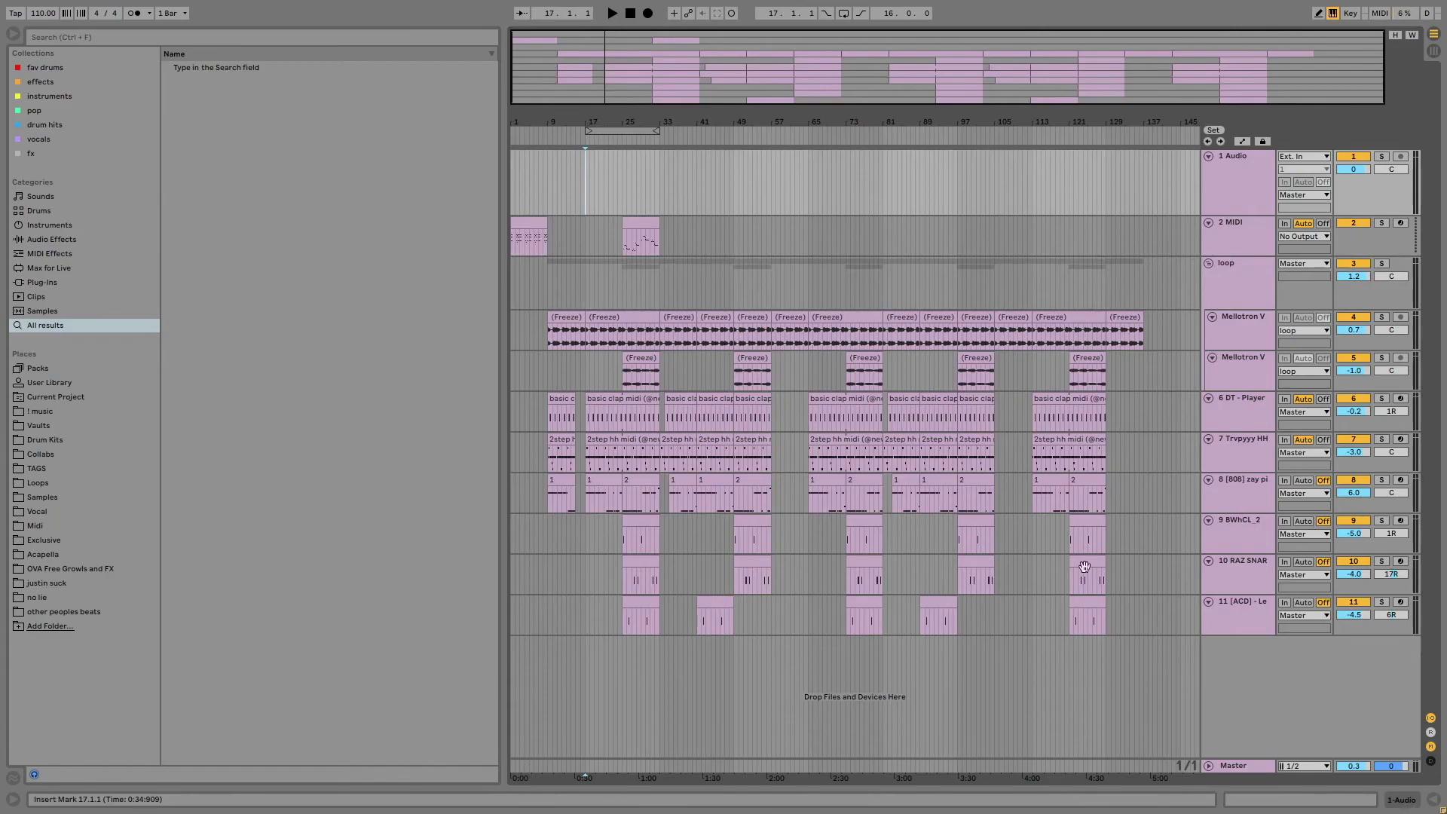
Switch to Session View, try out a shorter mixer section, and select the BWhCL_2 track
{"action": "key", "text": "Tab"}
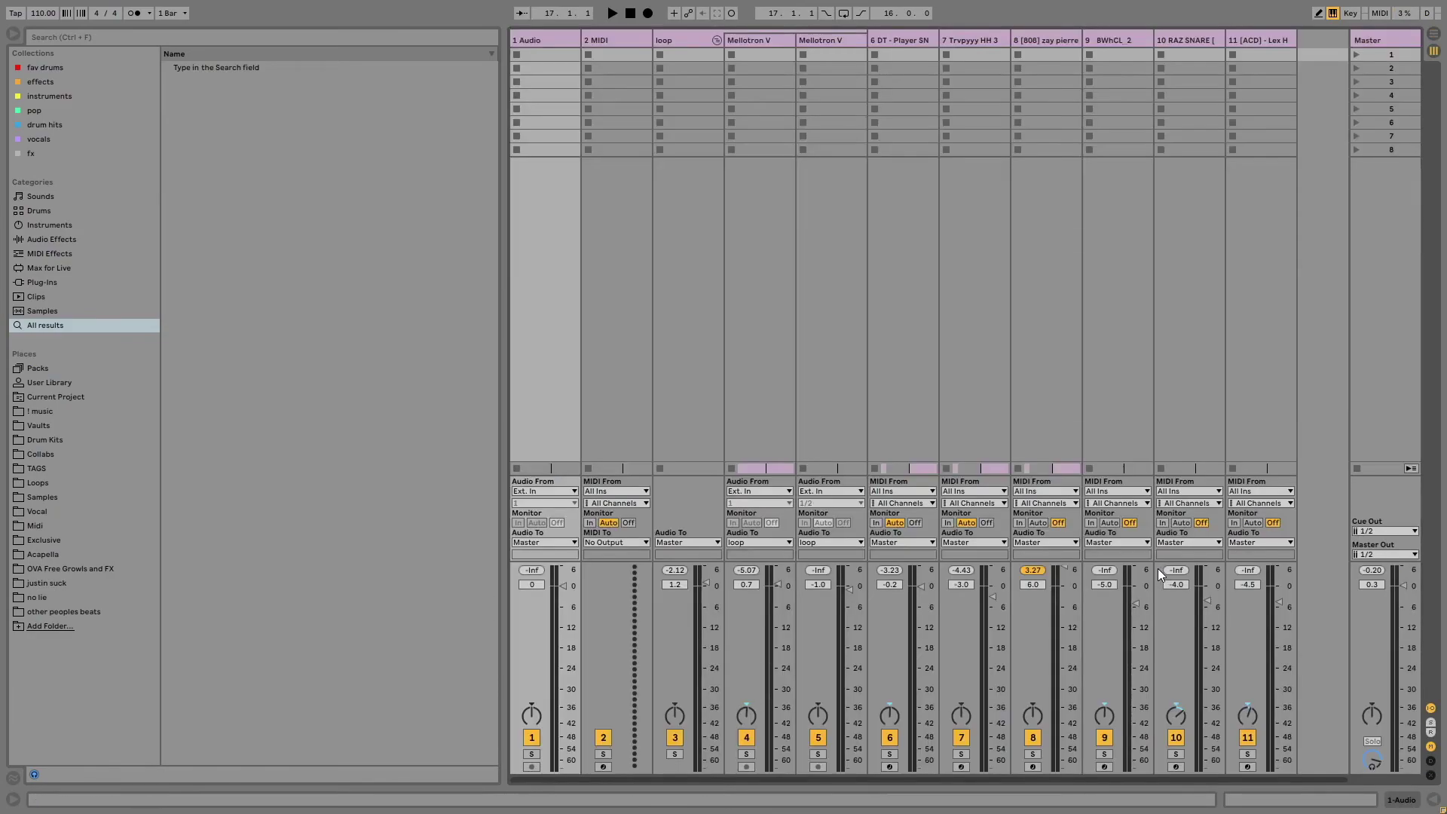
{"action": "left_click", "coordinate": [803, 359]}
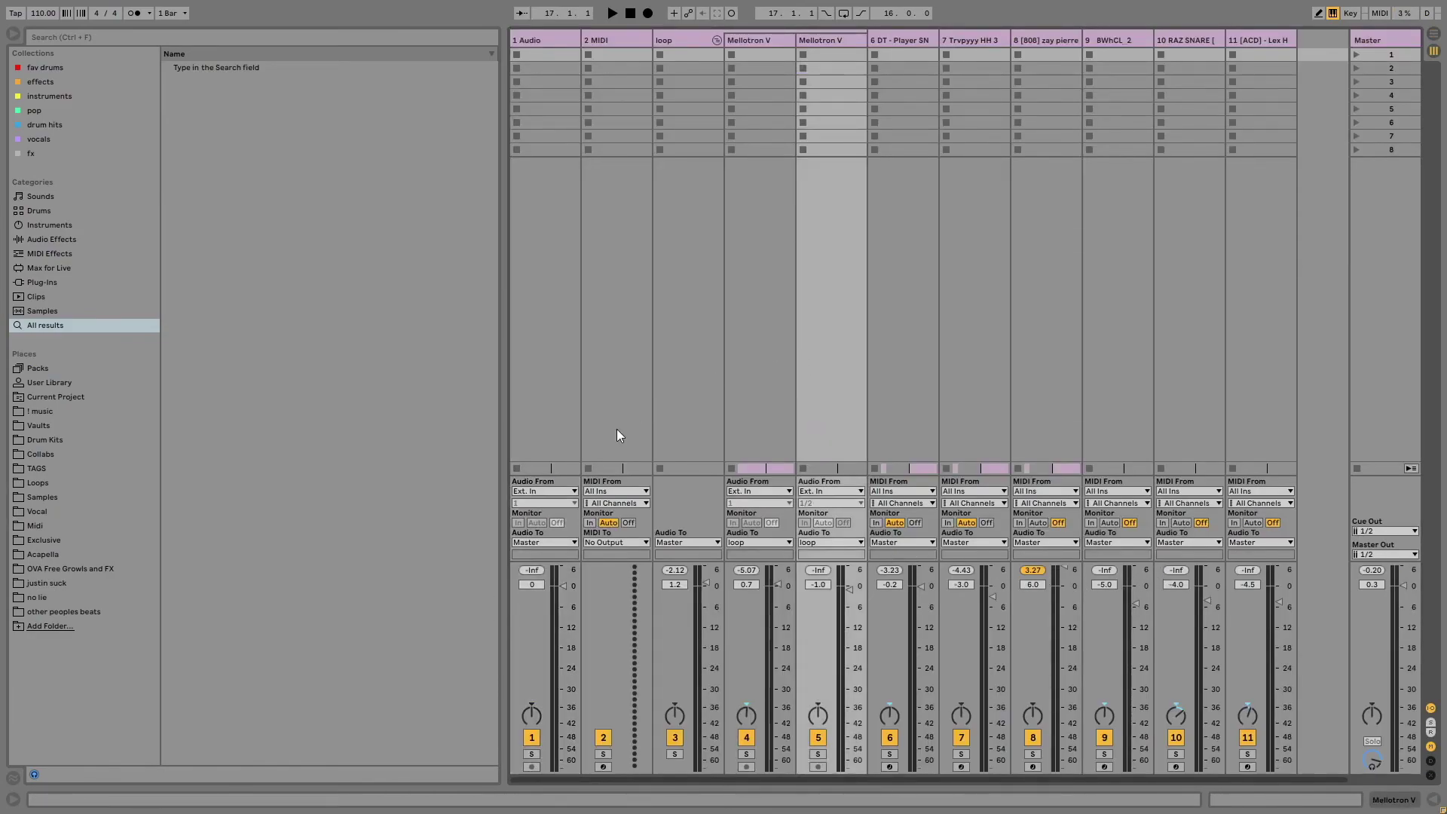
{"action": "left_click_drag", "start_coordinate": [614, 567], "coordinate": [594, 649]}
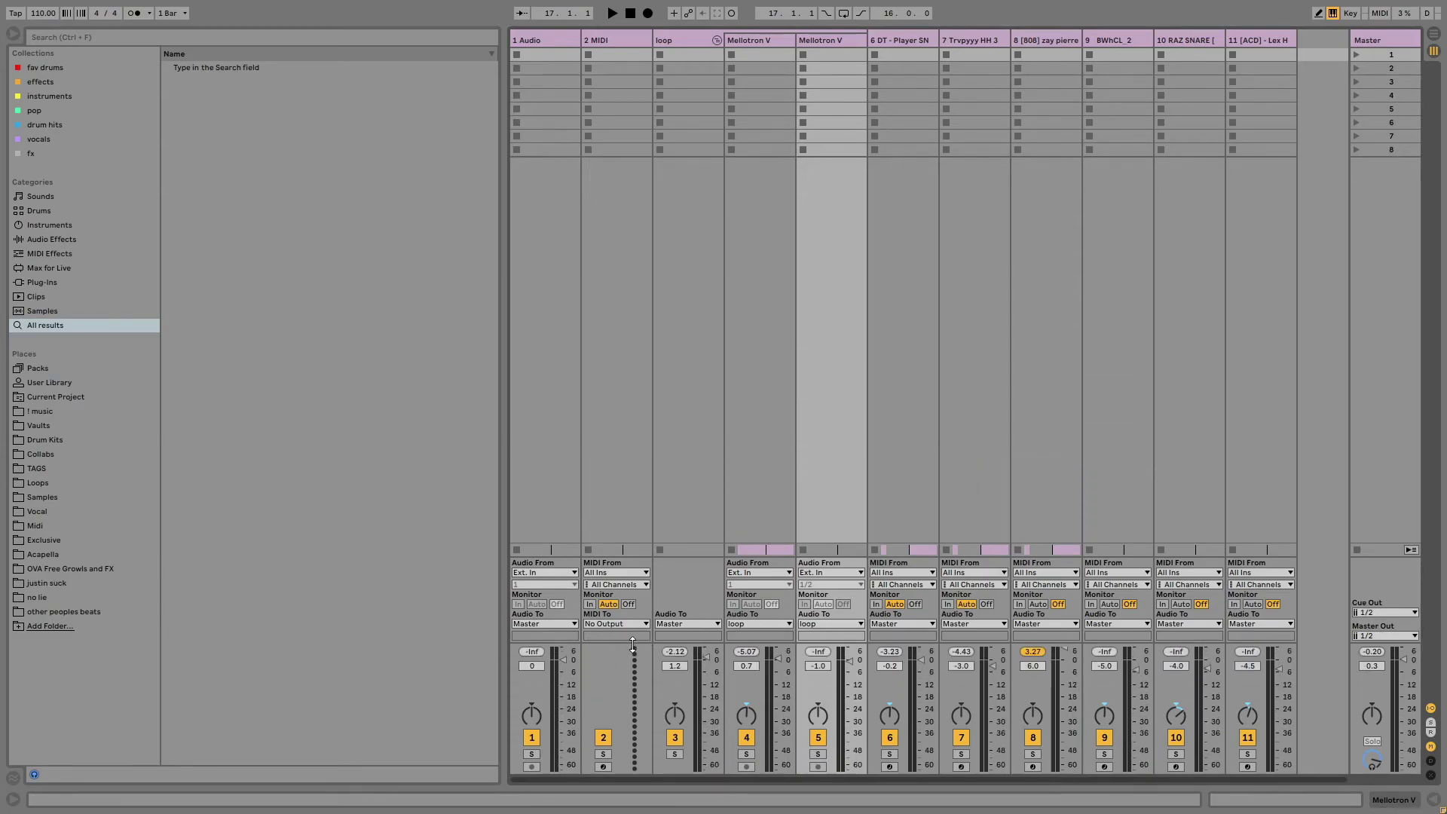
{"action": "left_click_drag", "start_coordinate": [632, 644], "coordinate": [638, 322]}
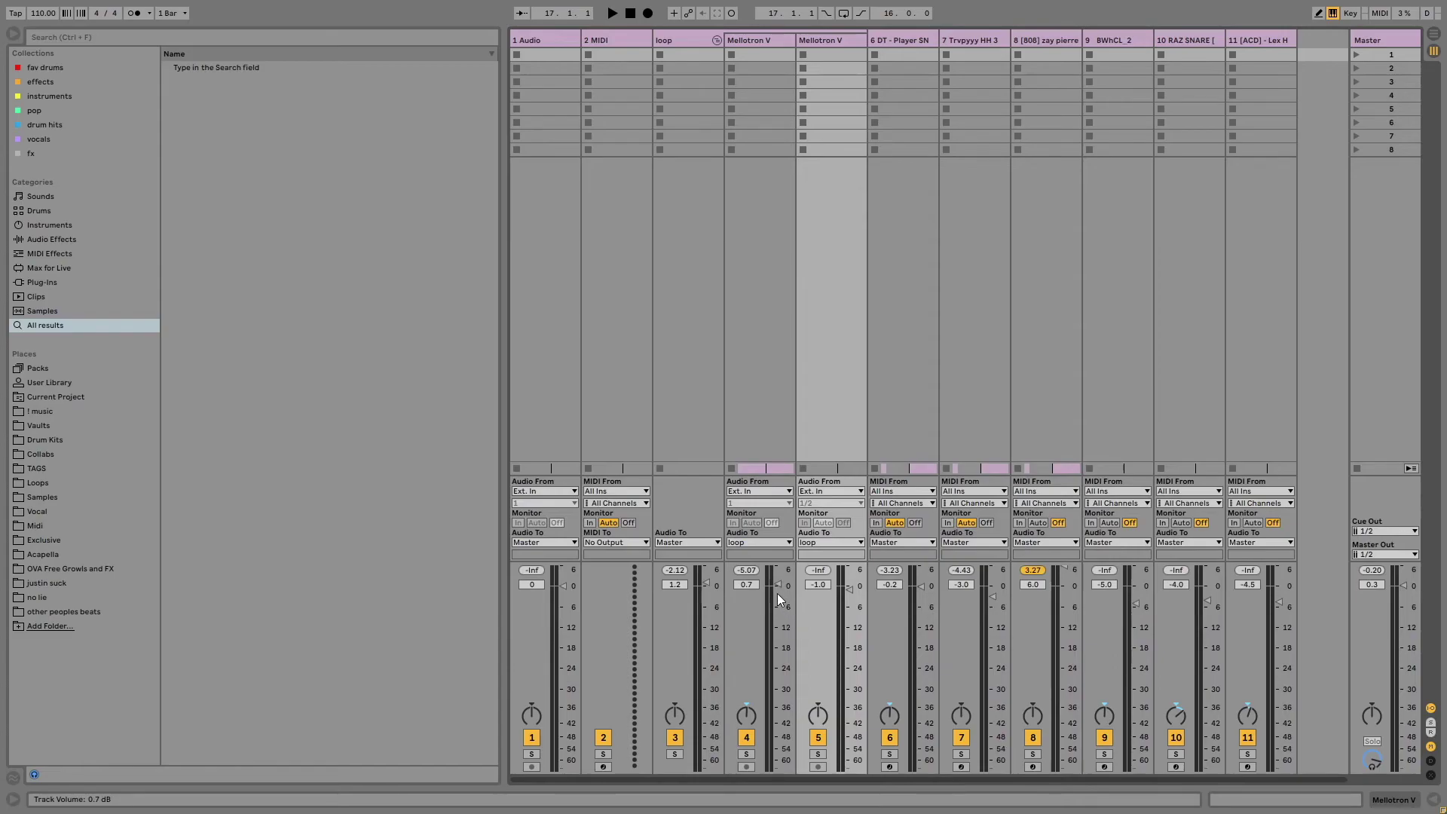
{"action": "left_click", "coordinate": [1152, 371]}
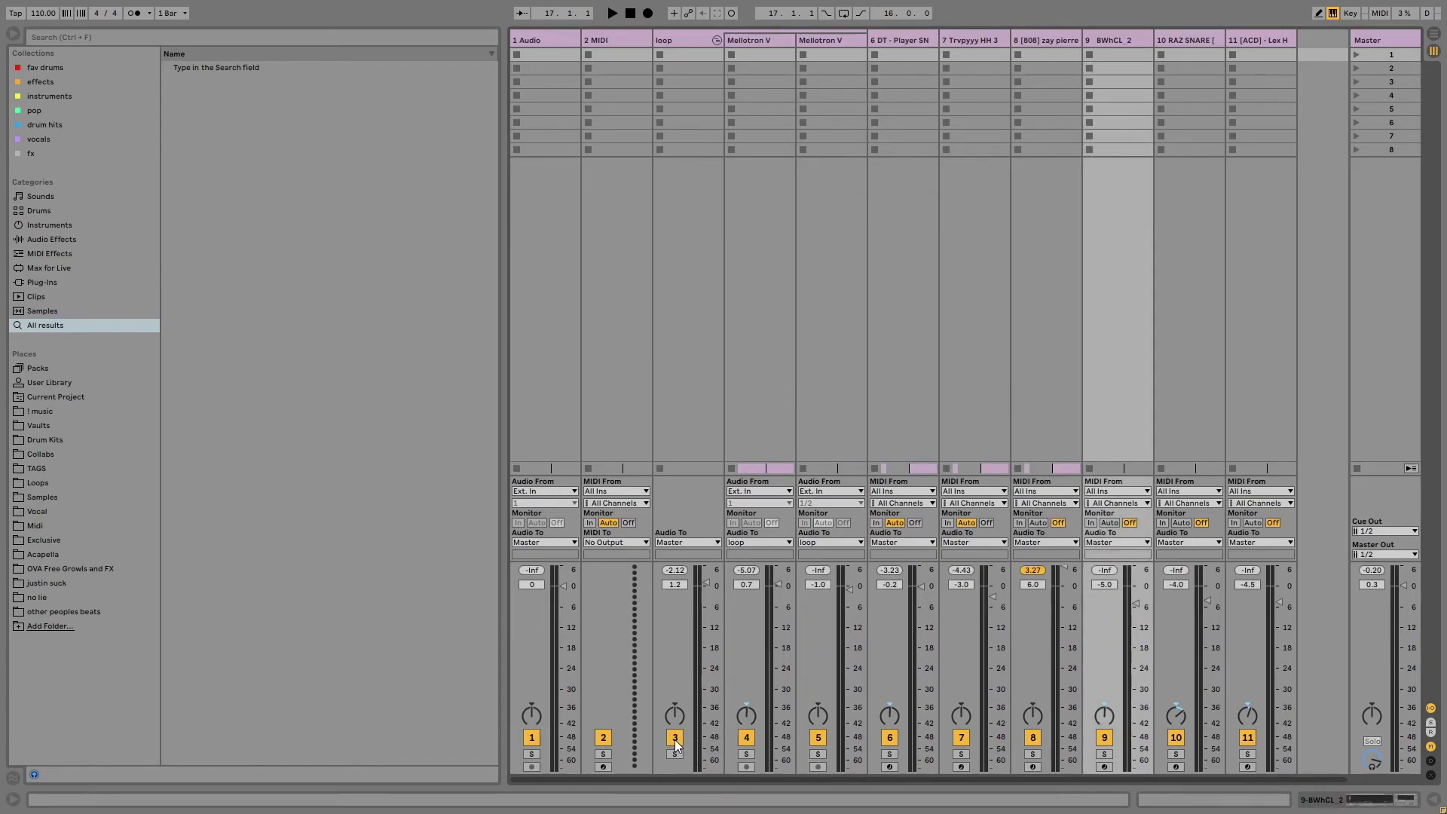
Play the beat from bar 17 and examine the level meters of the tracks in the mixer
{"action": "left_click", "coordinate": [675, 737]}
{"action": "key", "text": "space"}
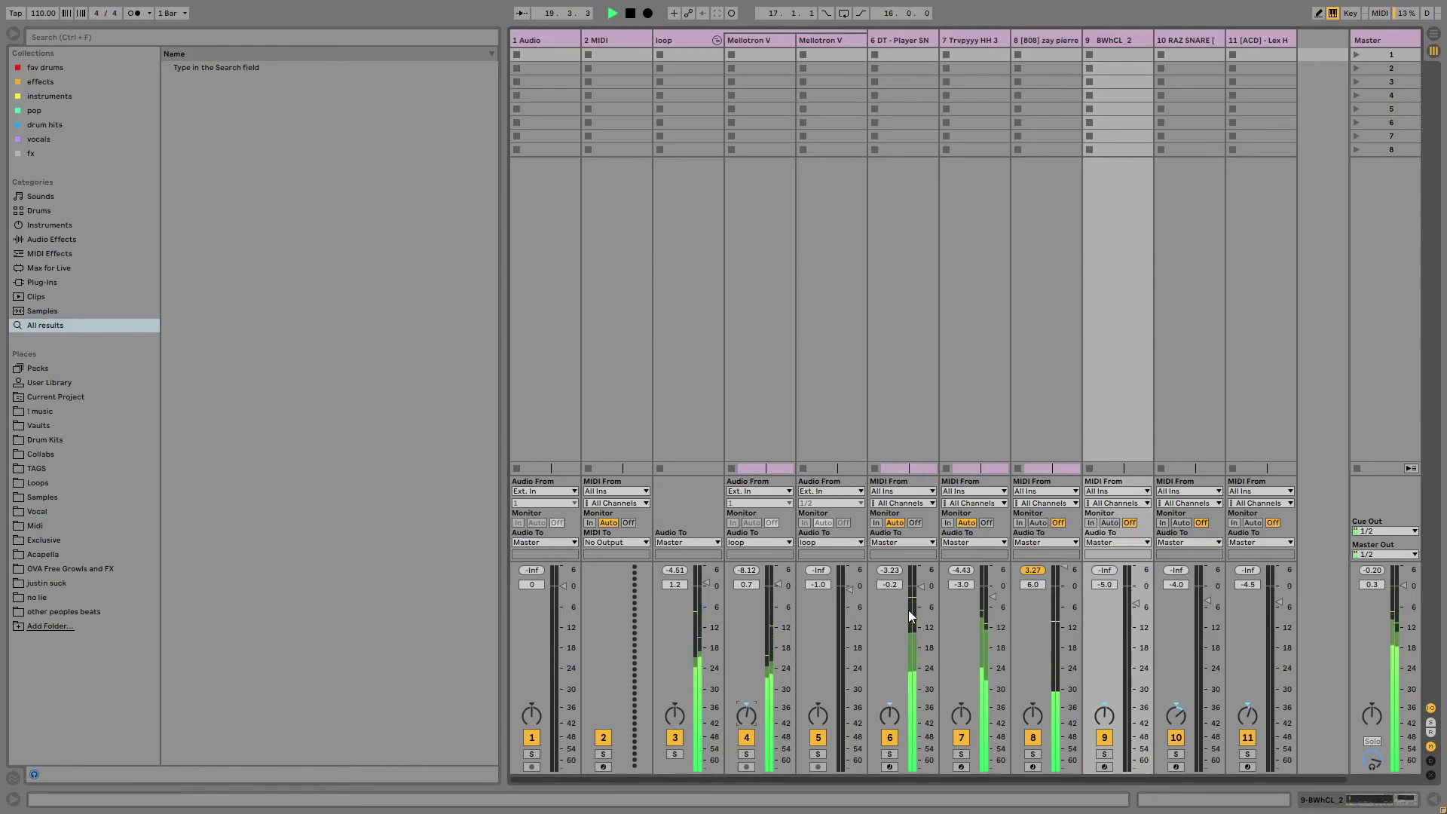
{"action": "key", "text": "space"}
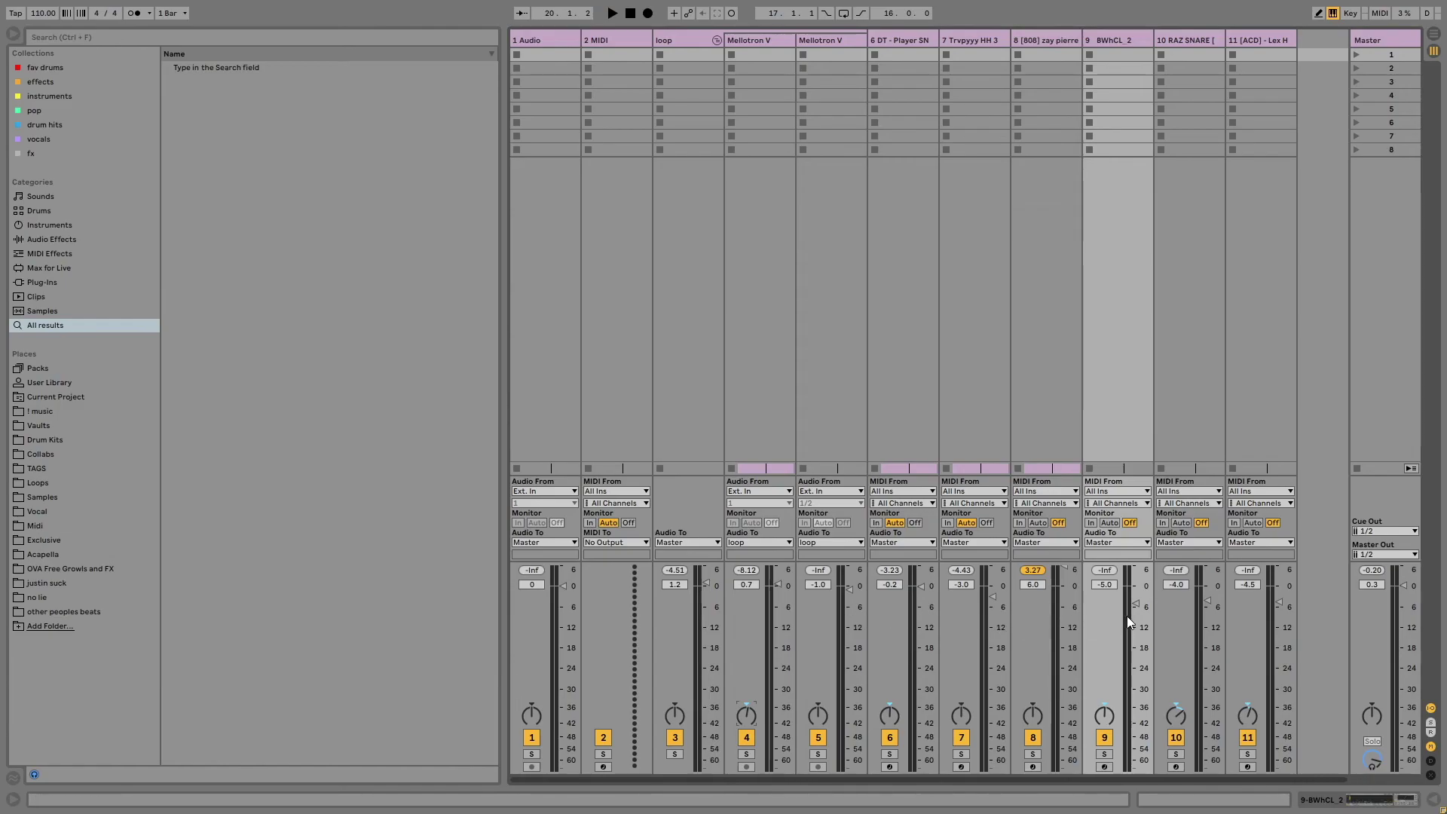
{"action": "key", "text": "space"}
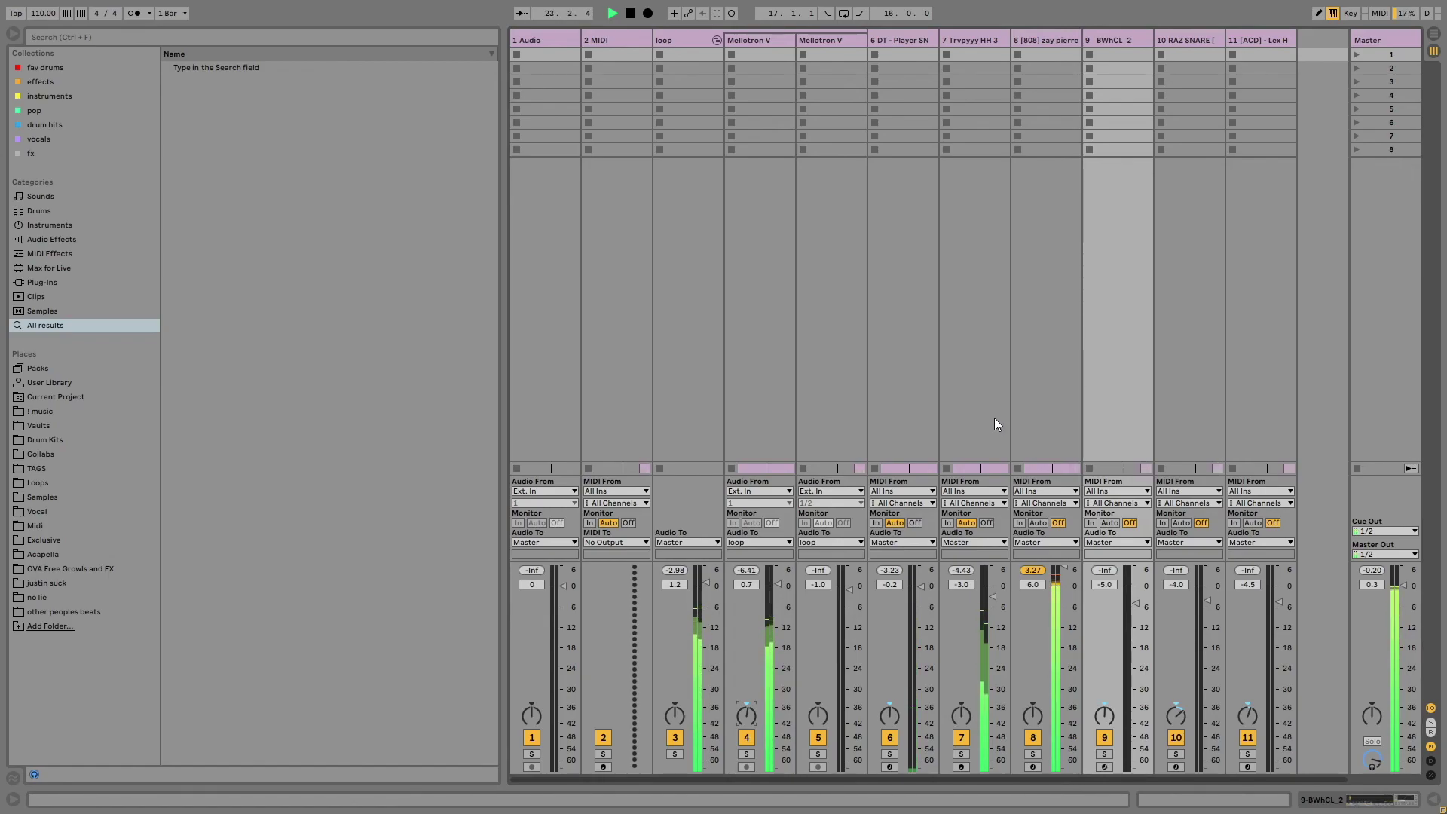
Return to Arrangement View, stop playback, and place the insert marker at 17.1.1 on the Audio track
{"action": "key", "text": "Tab"}
{"action": "key", "text": "space"}
{"action": "left_click", "coordinate": [586, 176]}
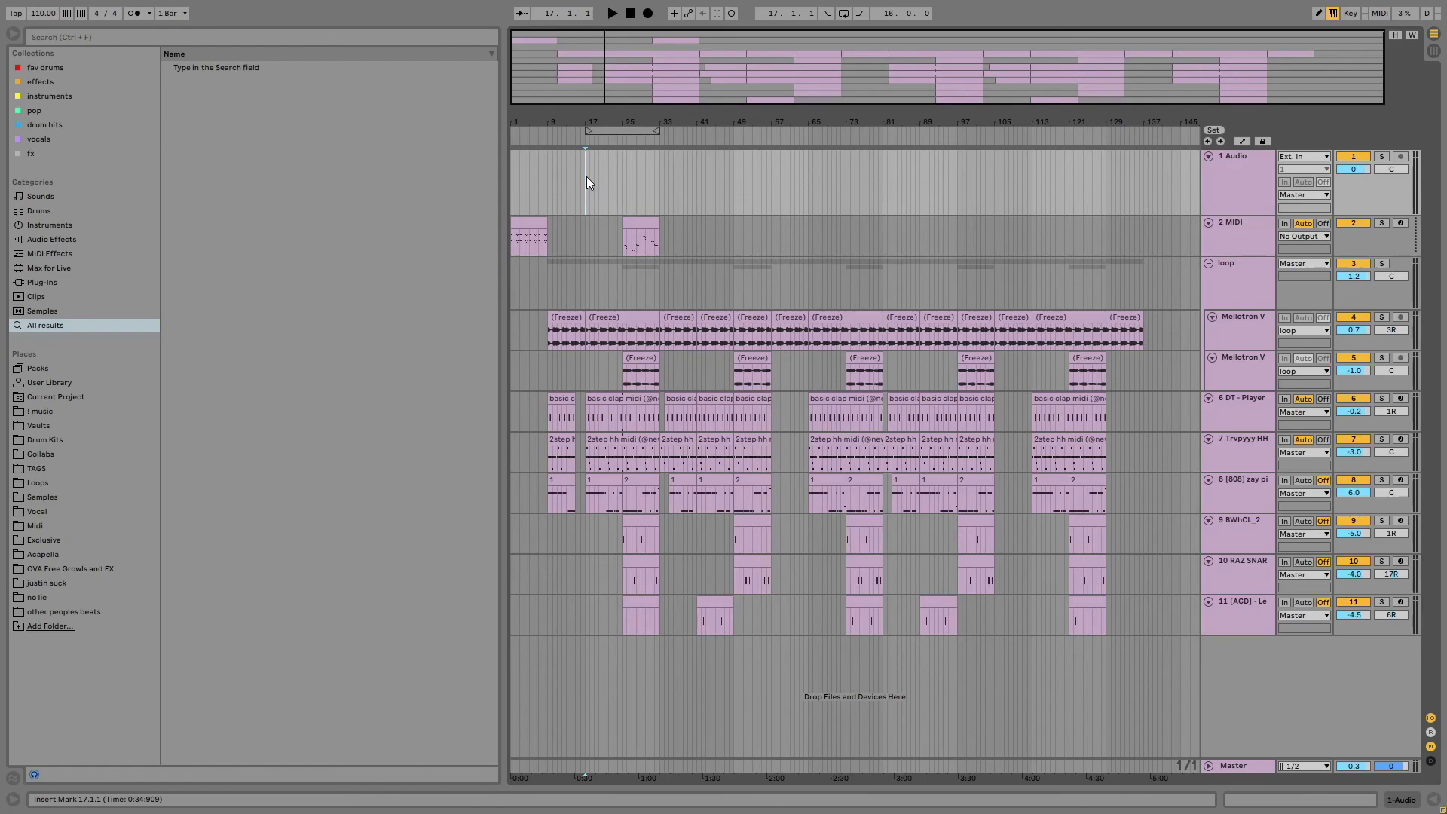